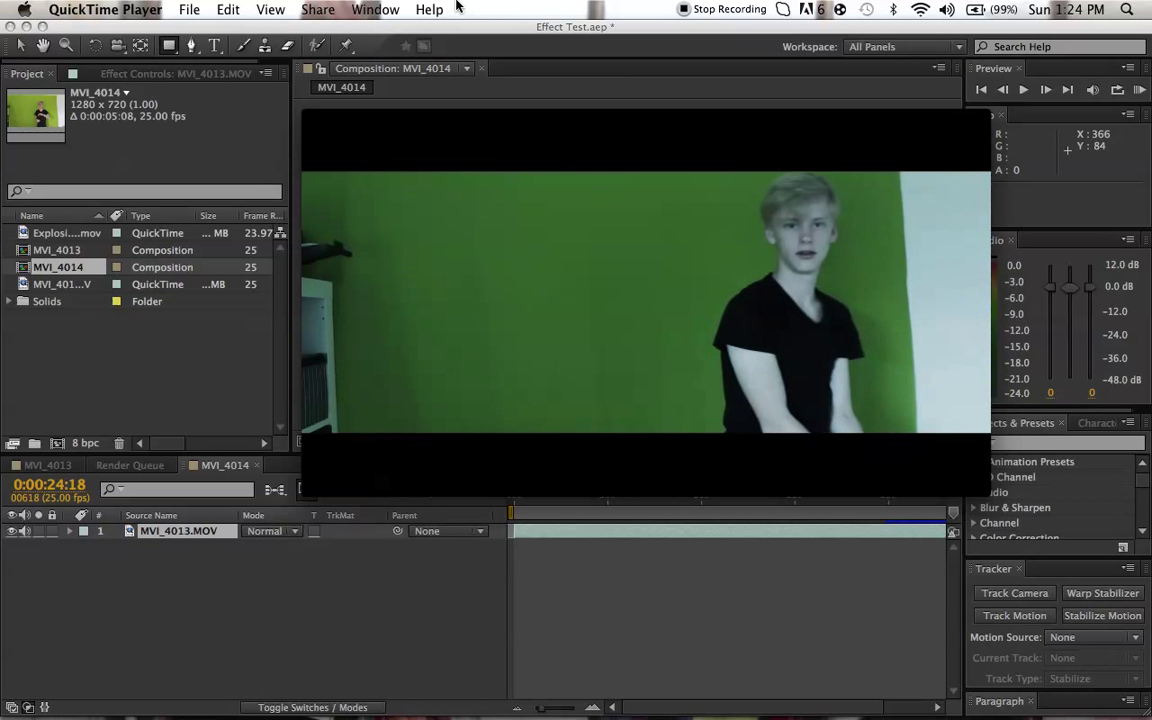
Step: Close the reference video preview and move the playhead to the clip's start at 0:00:19:10 in the MVI_4014 composition
click(315, 120)
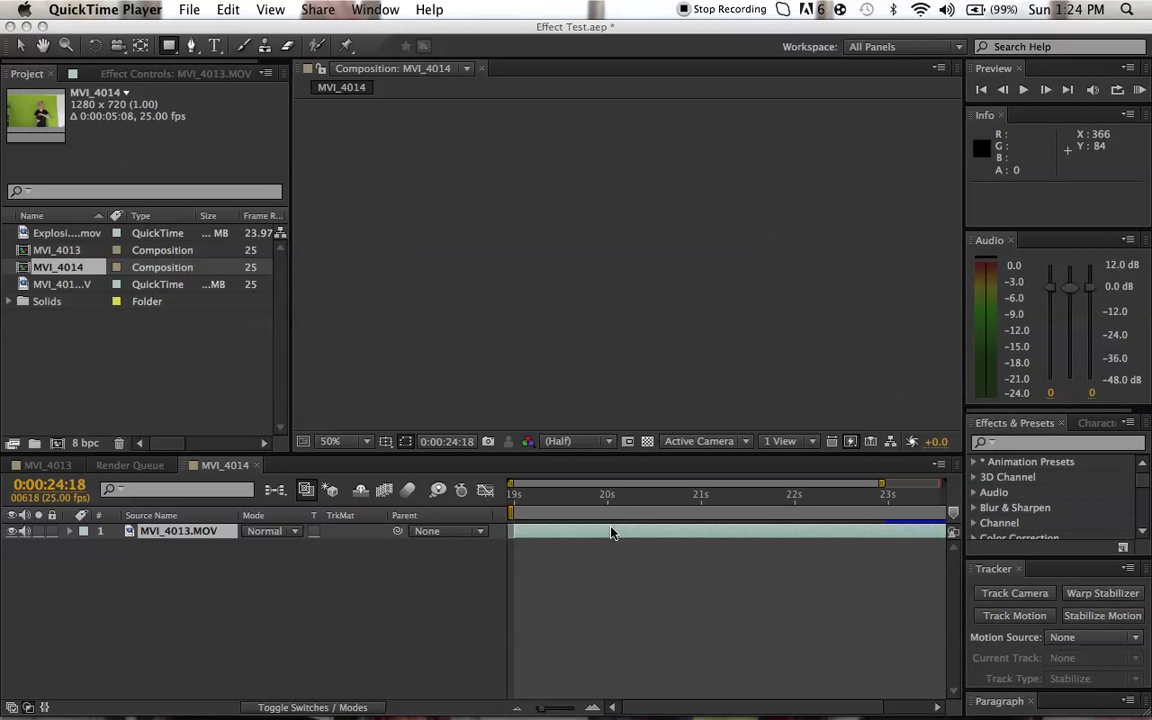
click(504, 513)
click(508, 507)
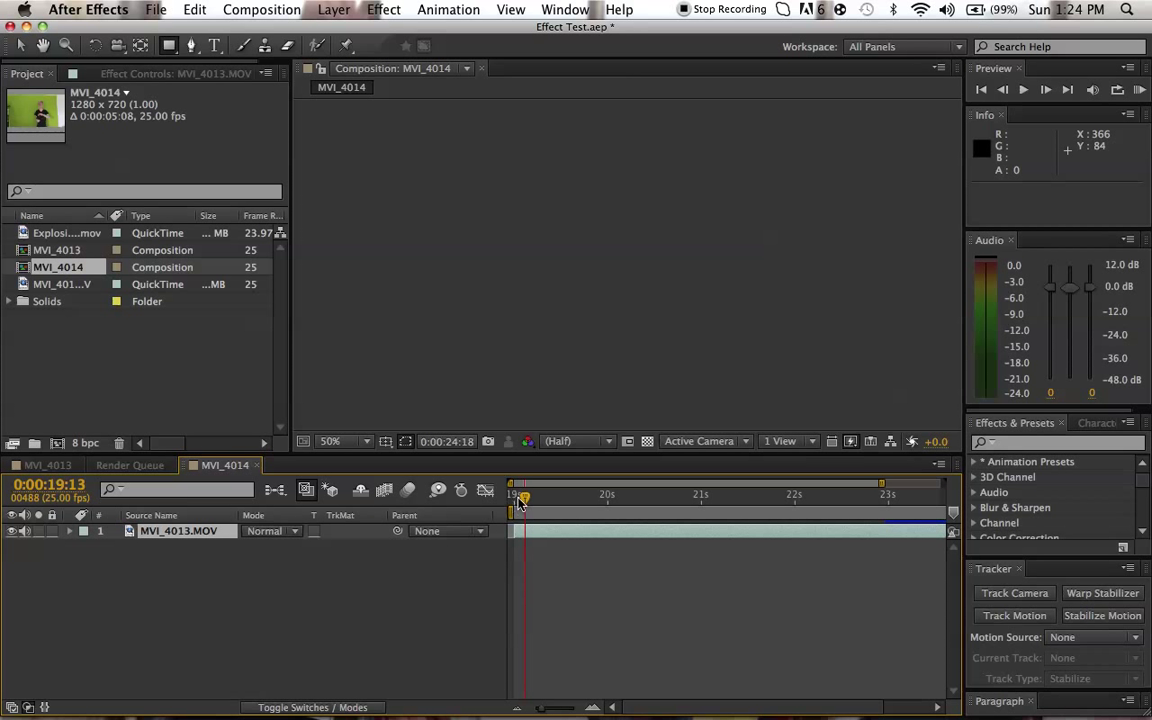
drag(519, 500, 496, 503)
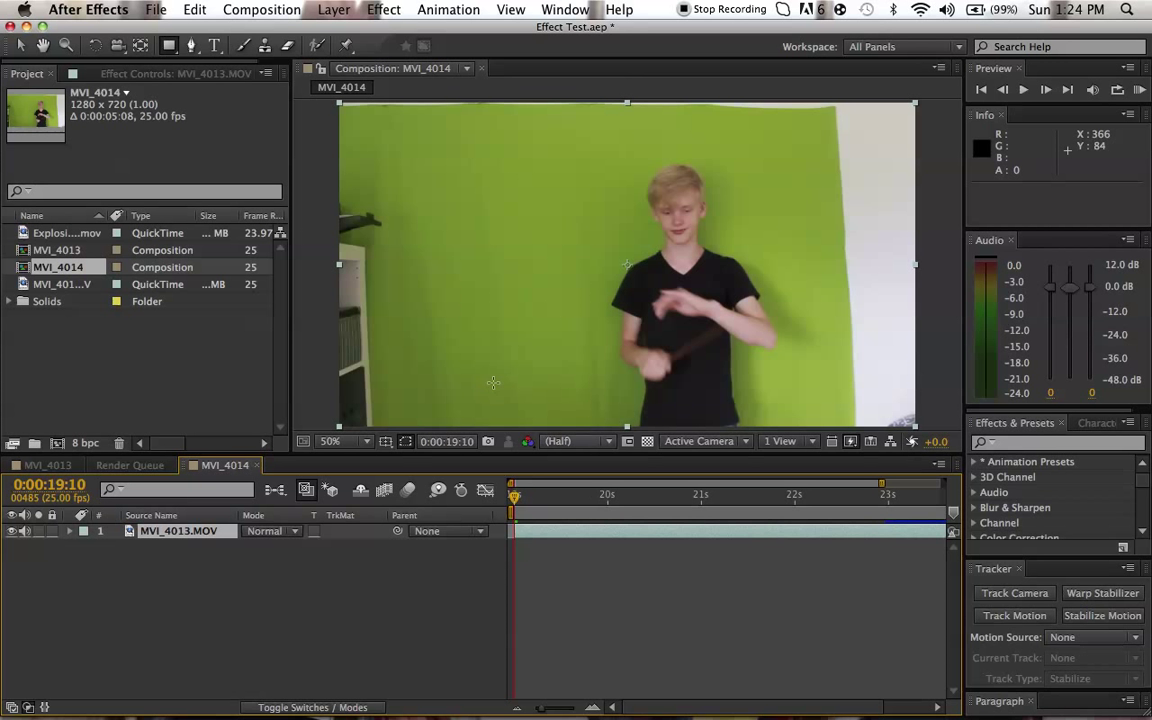
Step: Create a new black solid layer at 1280 x 720 px above the video layer
click(333, 9)
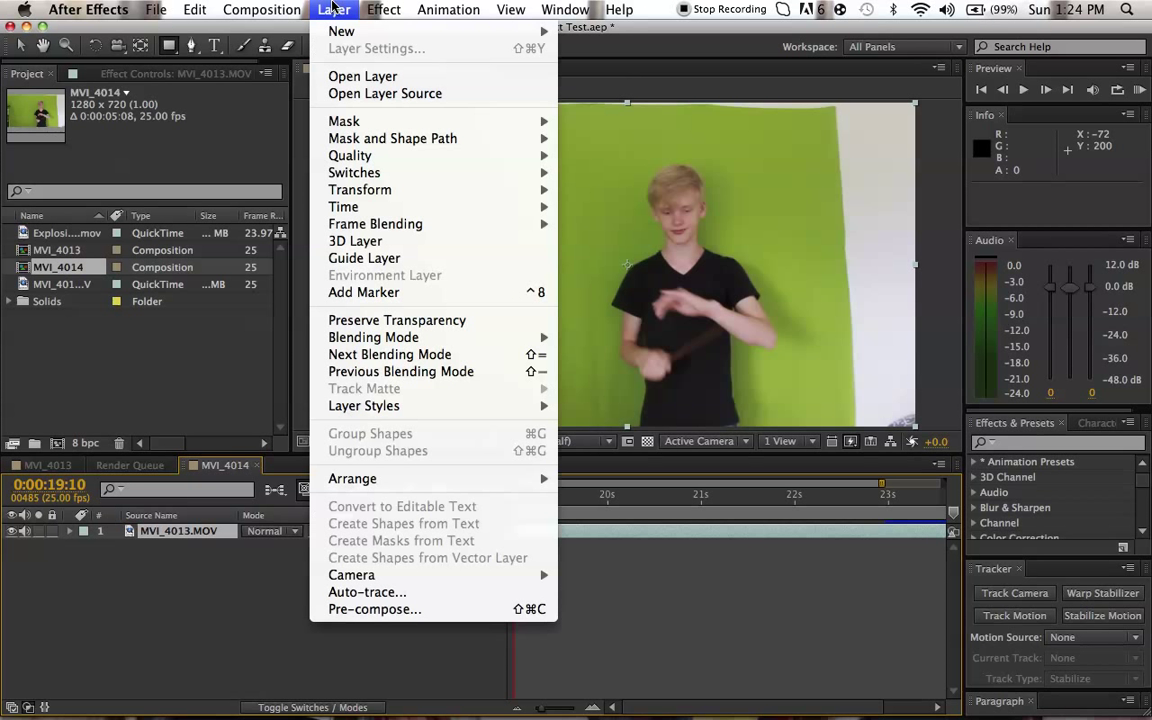
click(333, 9)
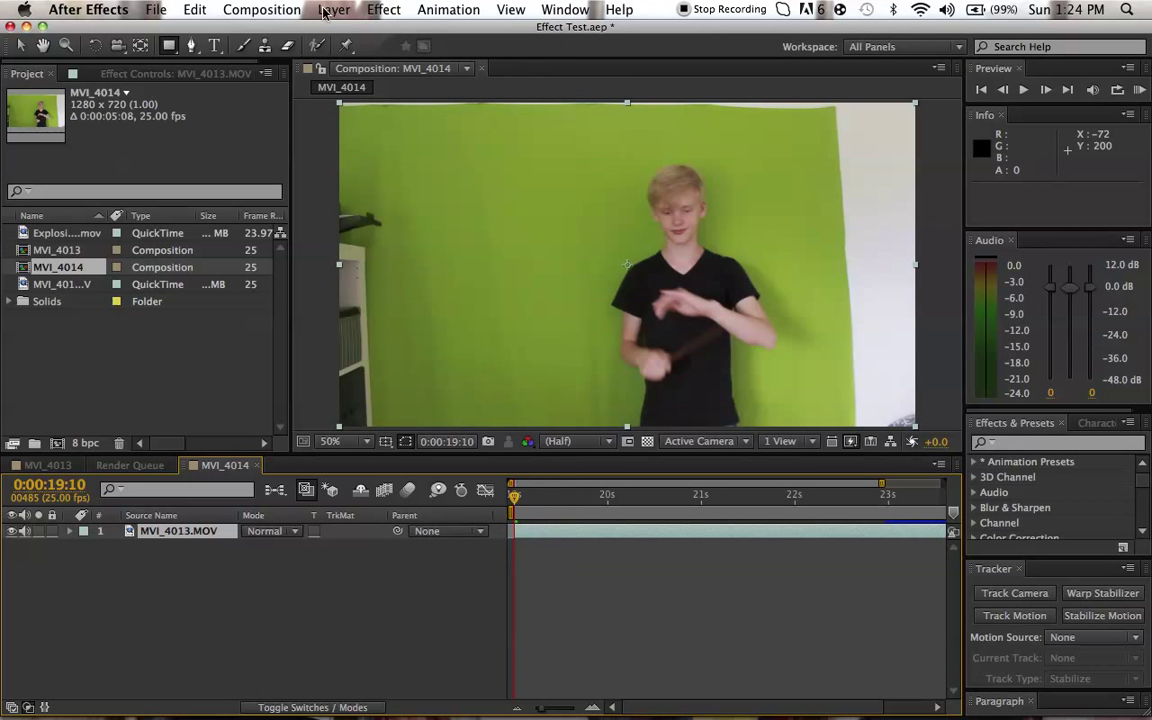
click(323, 9)
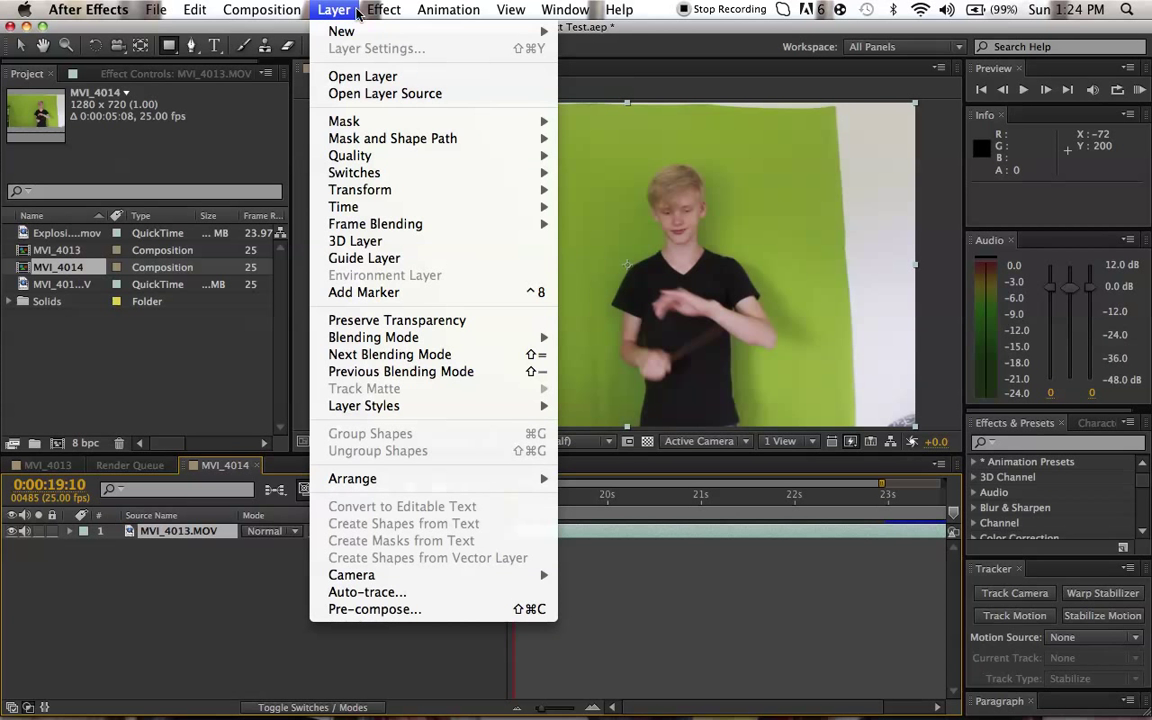
mouse_move(500, 31)
click(595, 54)
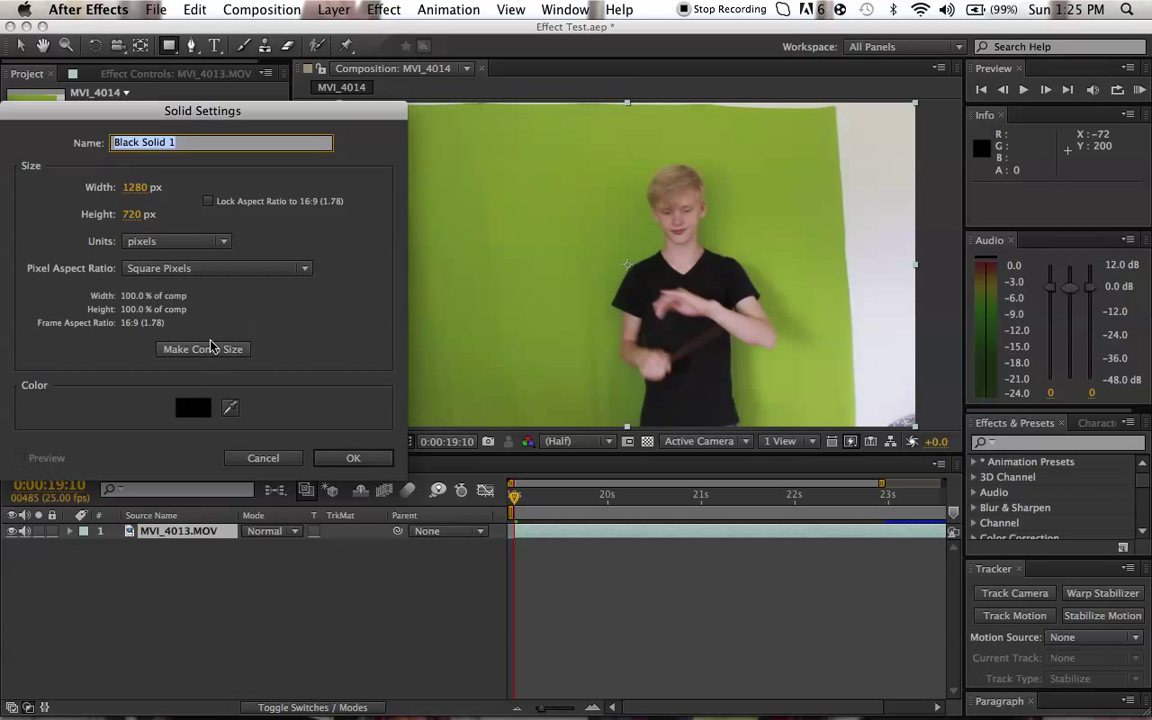
key(Return)
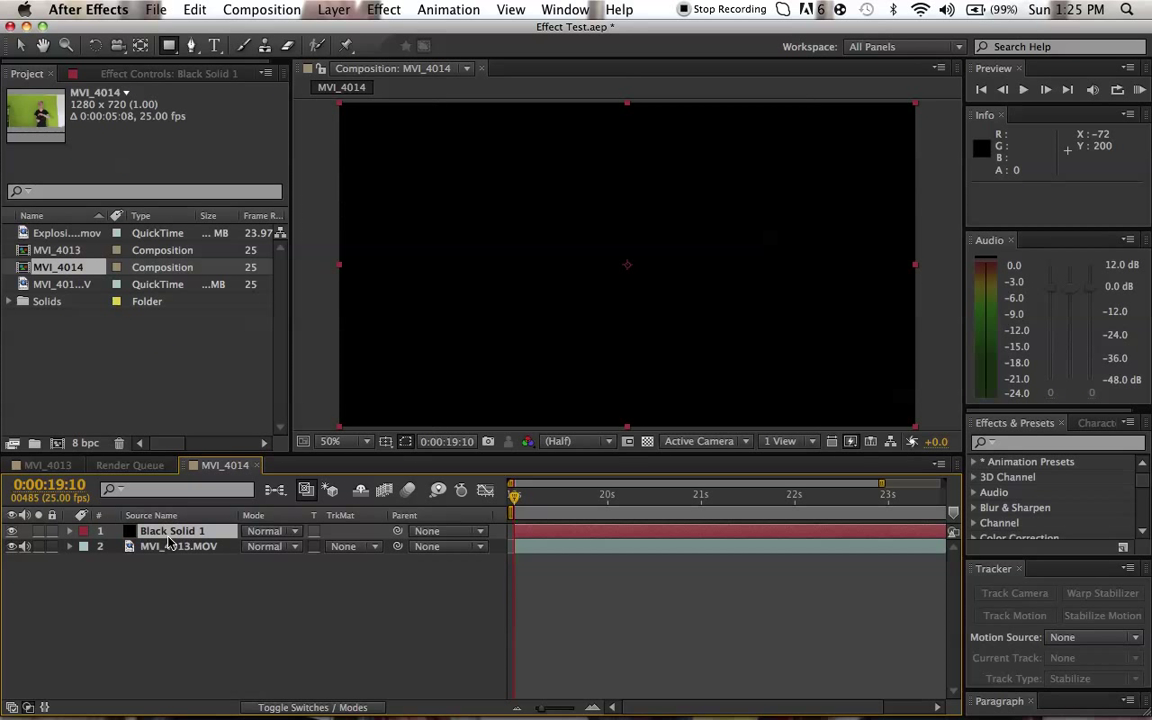
Step: Rename the solid layer to Black Bars and the video layer to Footage
click(169, 536)
key(Return)
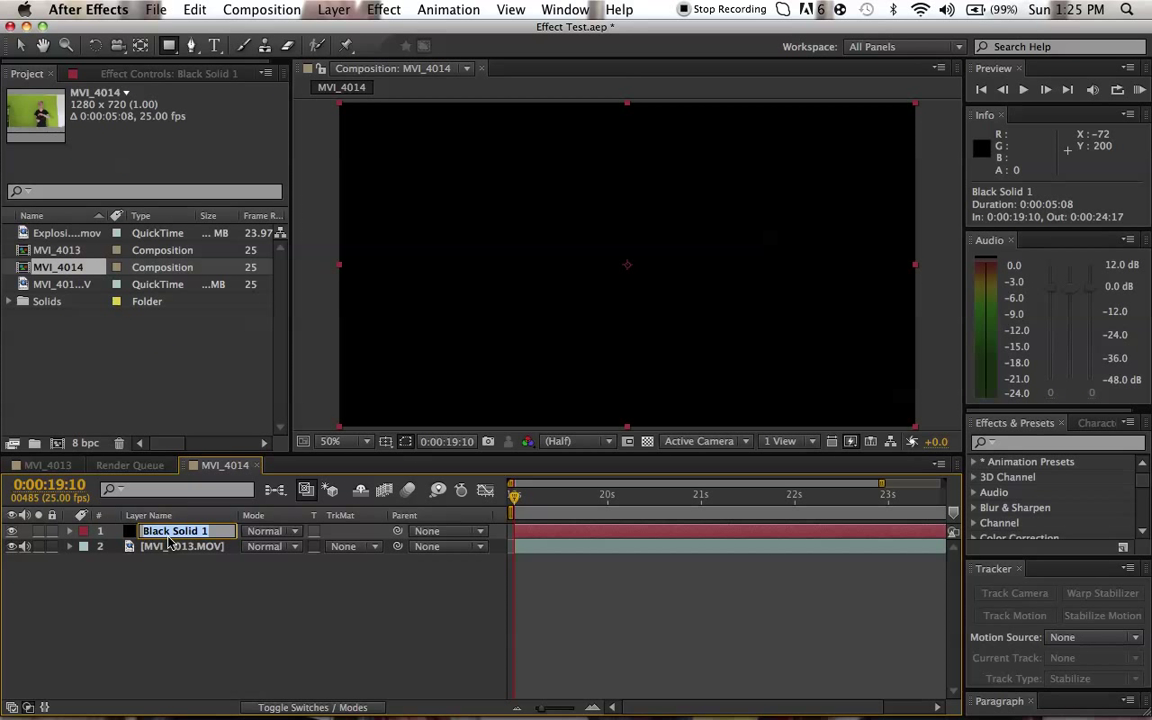
text(Black Bars)
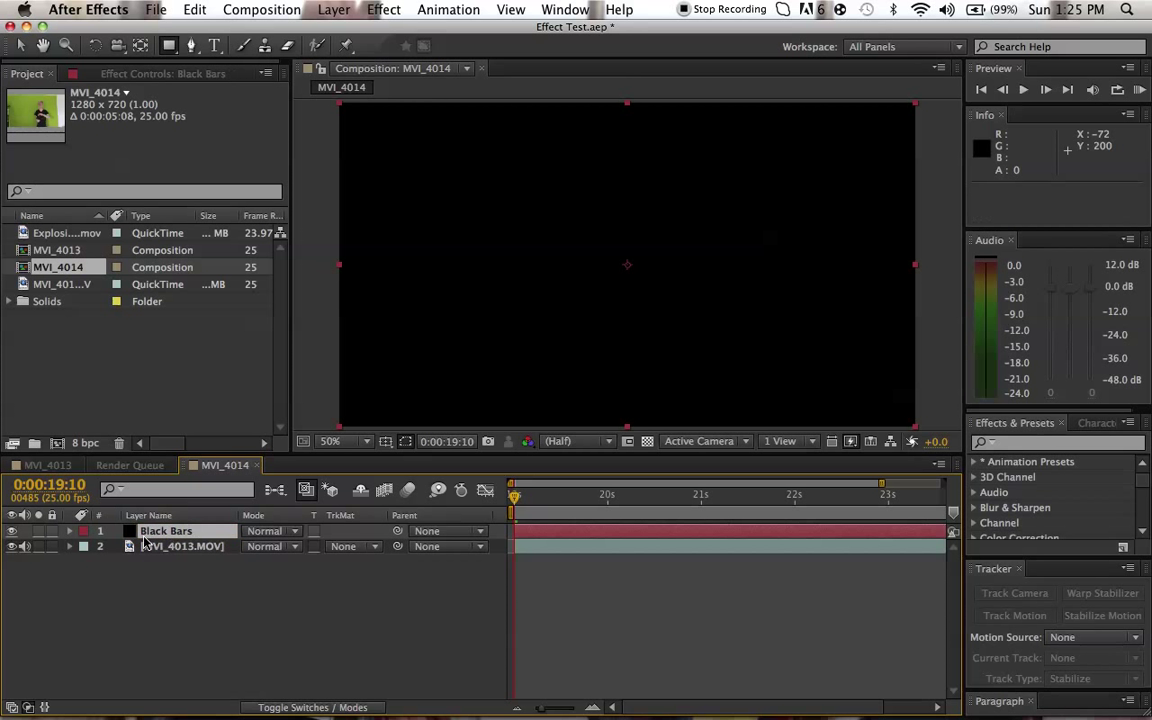
click(170, 546)
key(Return)
text(Footage)
key(Return)
click(47, 465)
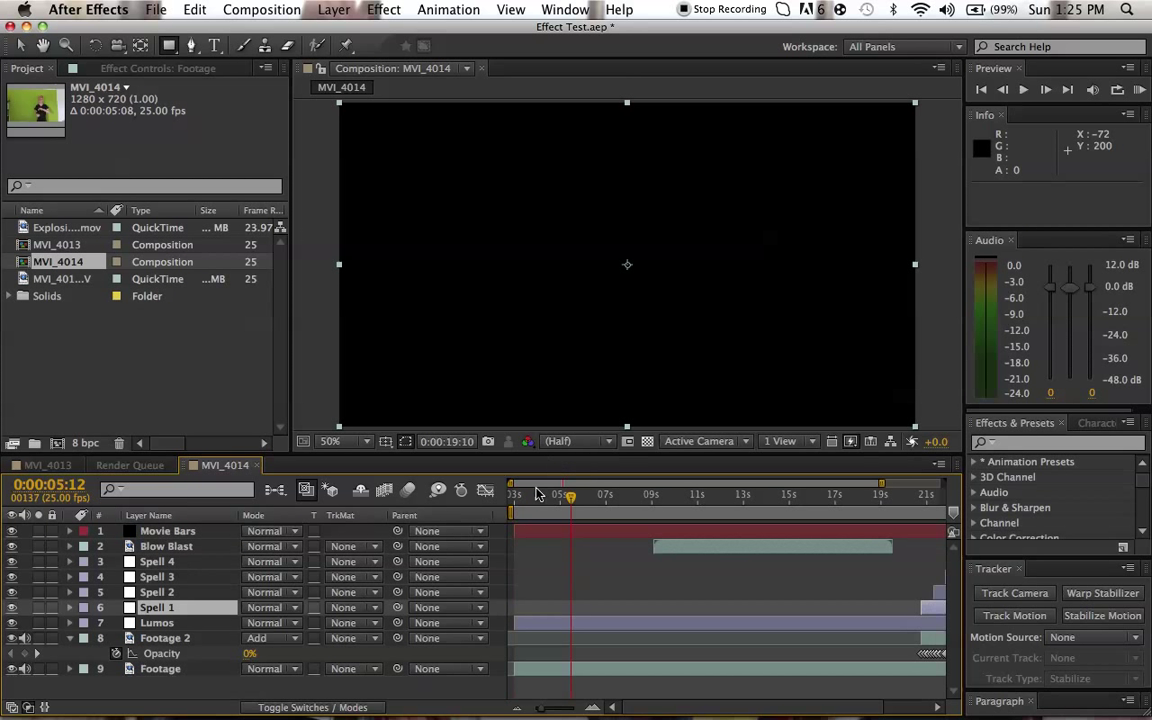
click(222, 465)
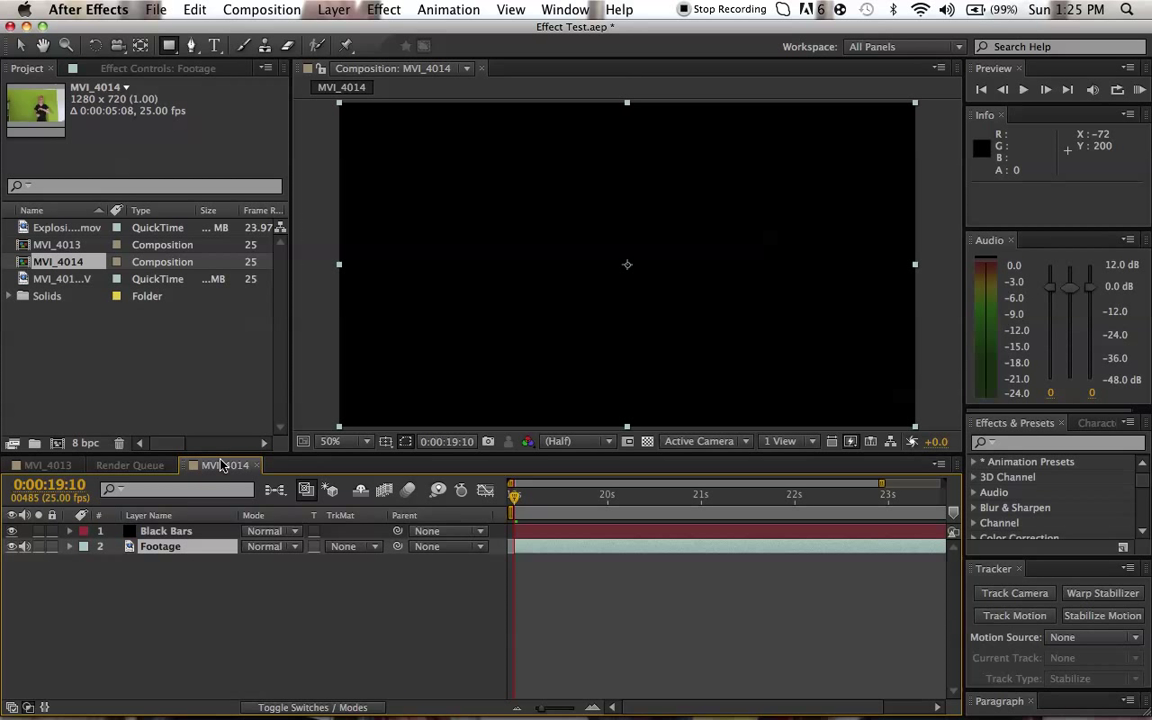
Step: Show the Proportional Grid over the composition view
click(386, 443)
click(351, 414)
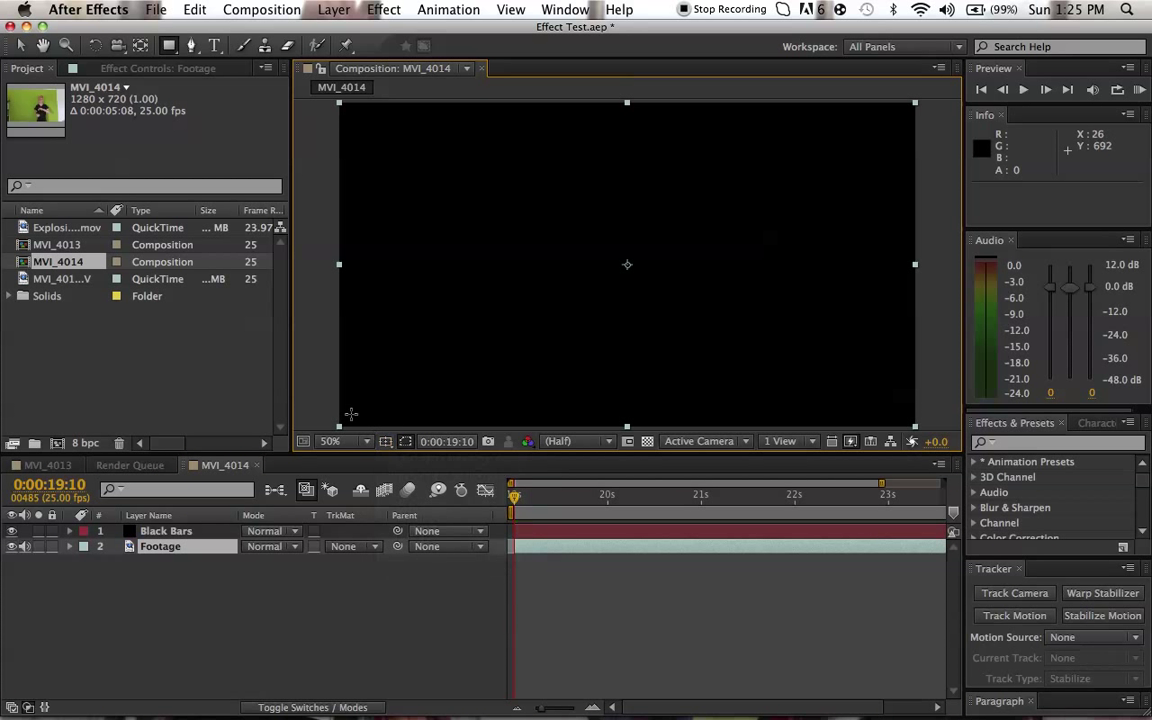
click(386, 442)
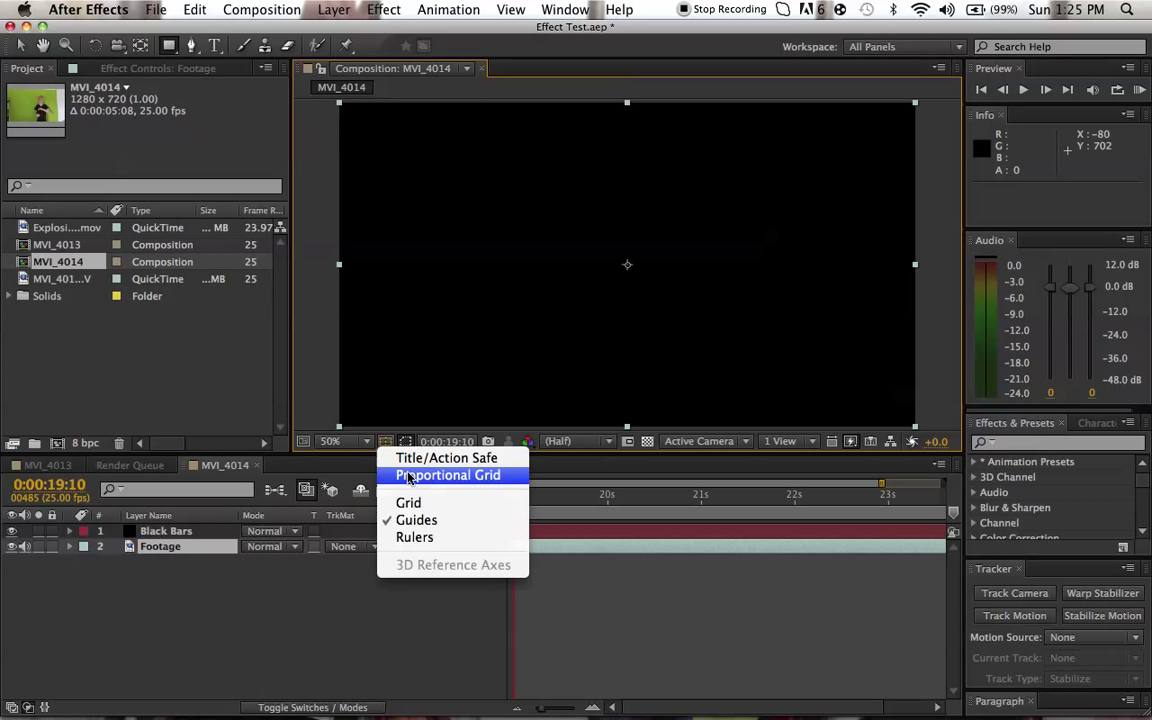
click(417, 476)
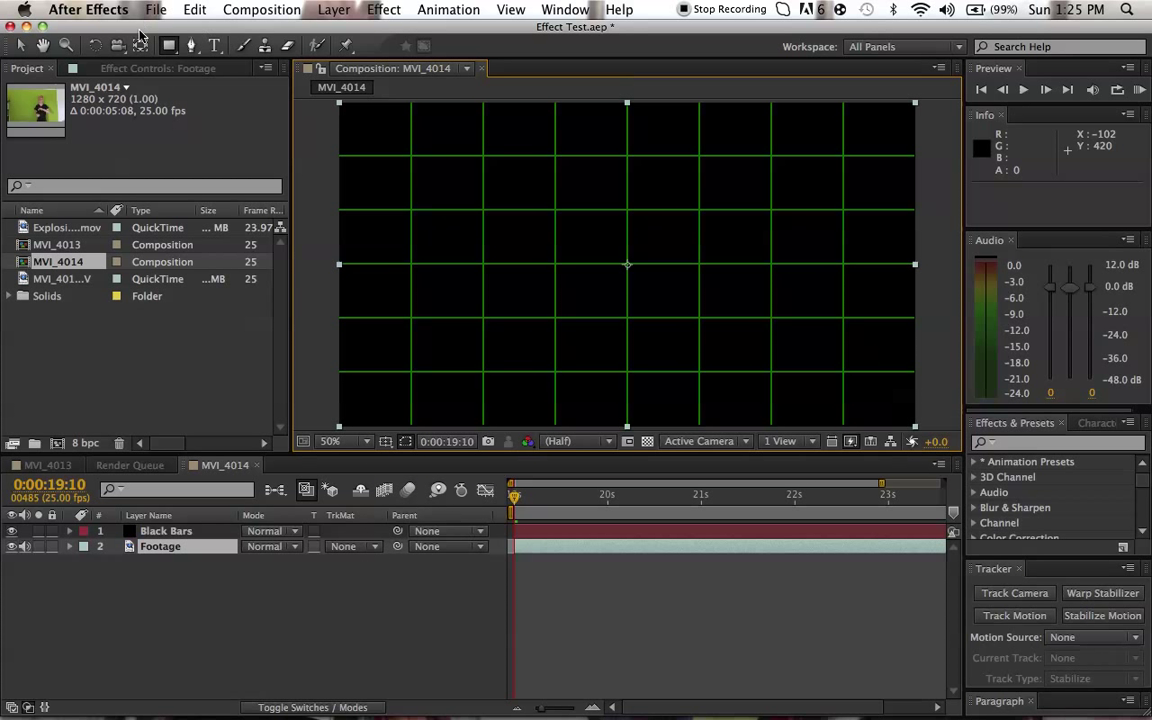
click(169, 45)
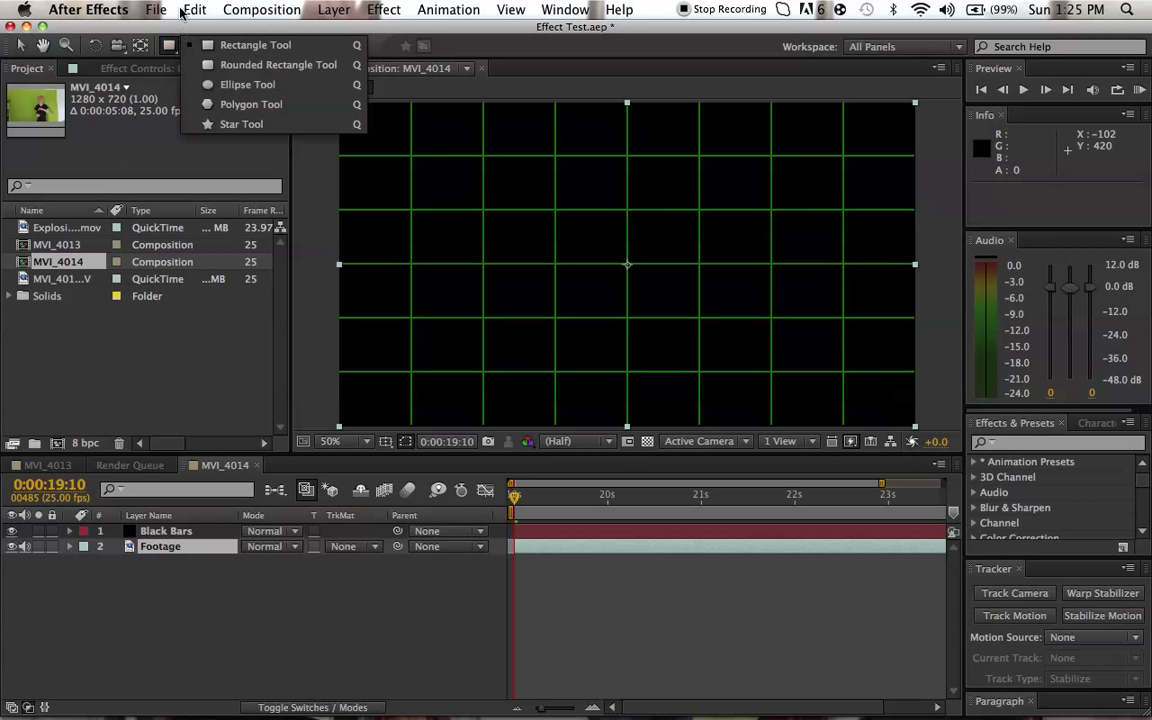
click(232, 41)
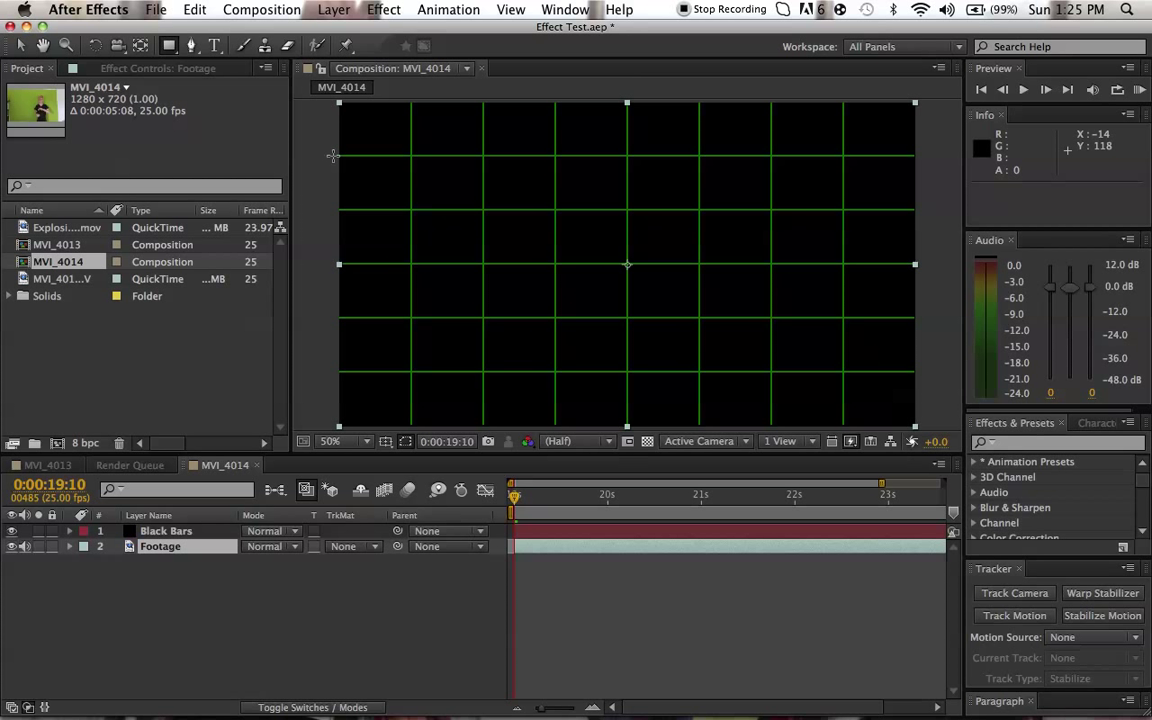
drag(333, 155, 923, 373)
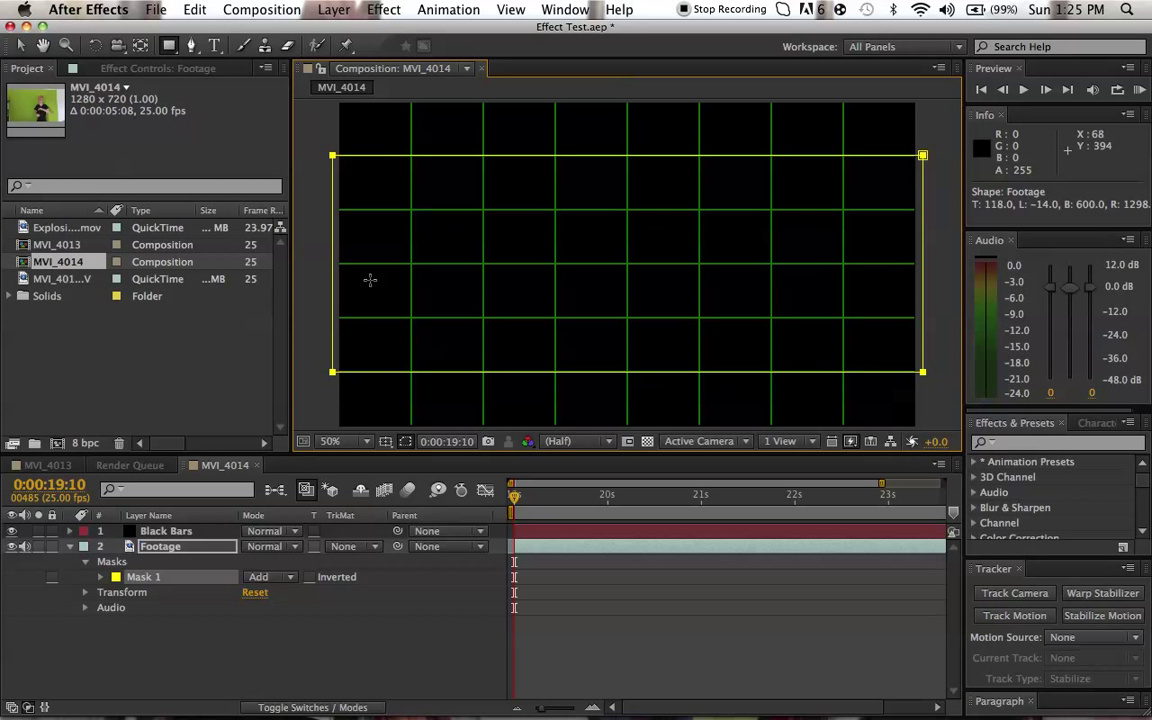
key(super+z)
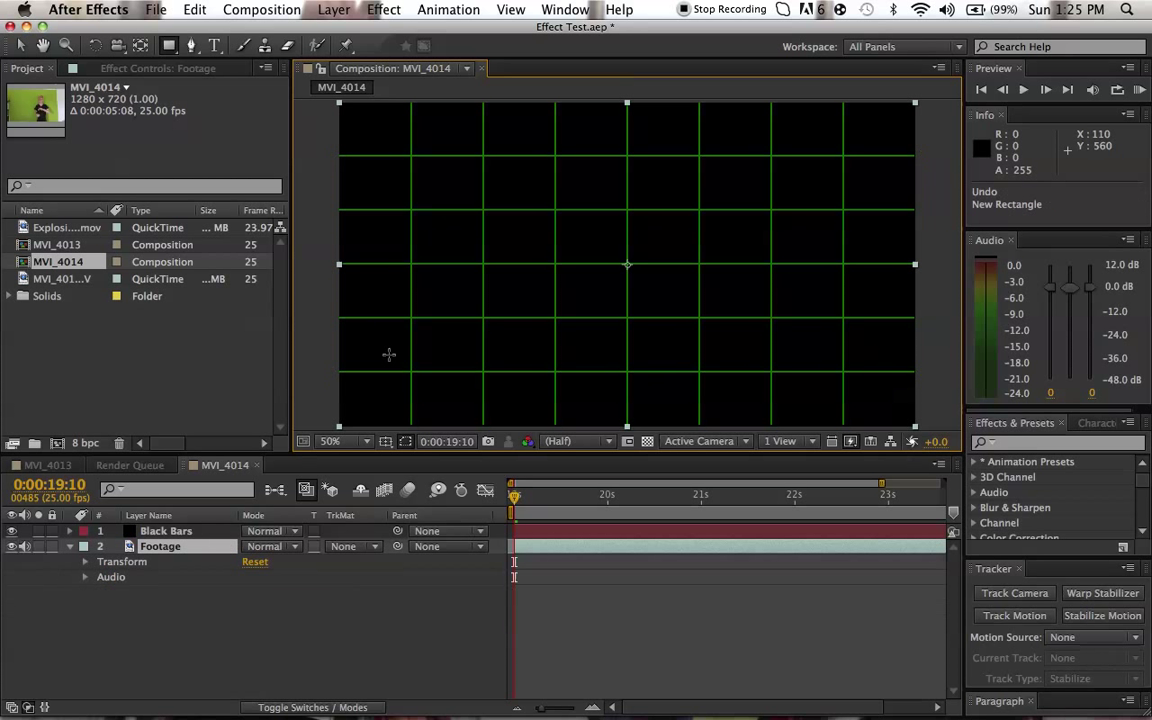
Step: Draw a rectangular mask about 1310 x 480 px on Black Bars, spanning the first to last inner horizontal grid lines, and set it to Subtract
click(527, 532)
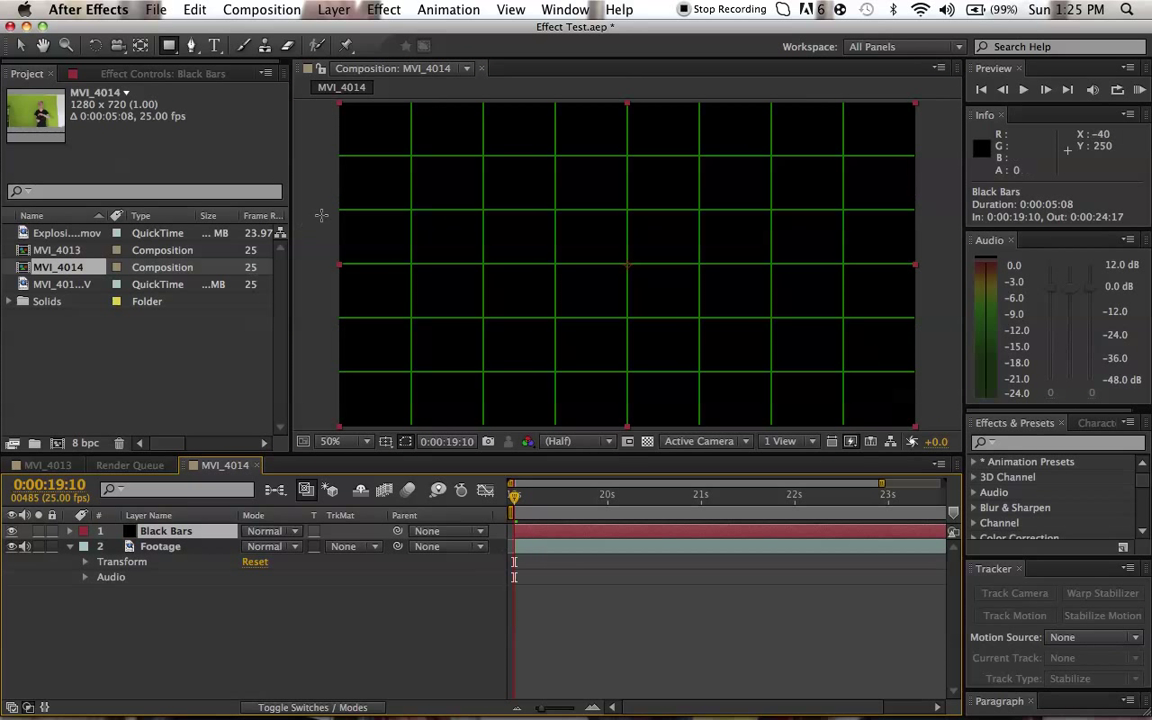
drag(331, 155, 375, 173)
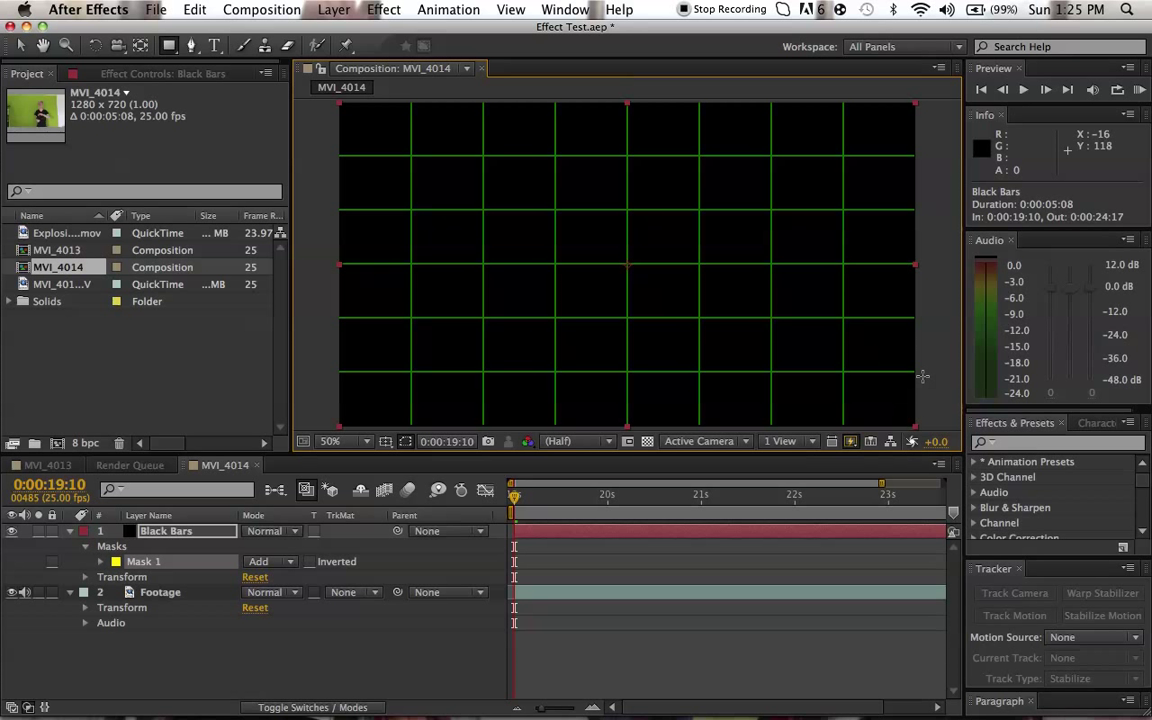
drag(922, 371, 920, 371)
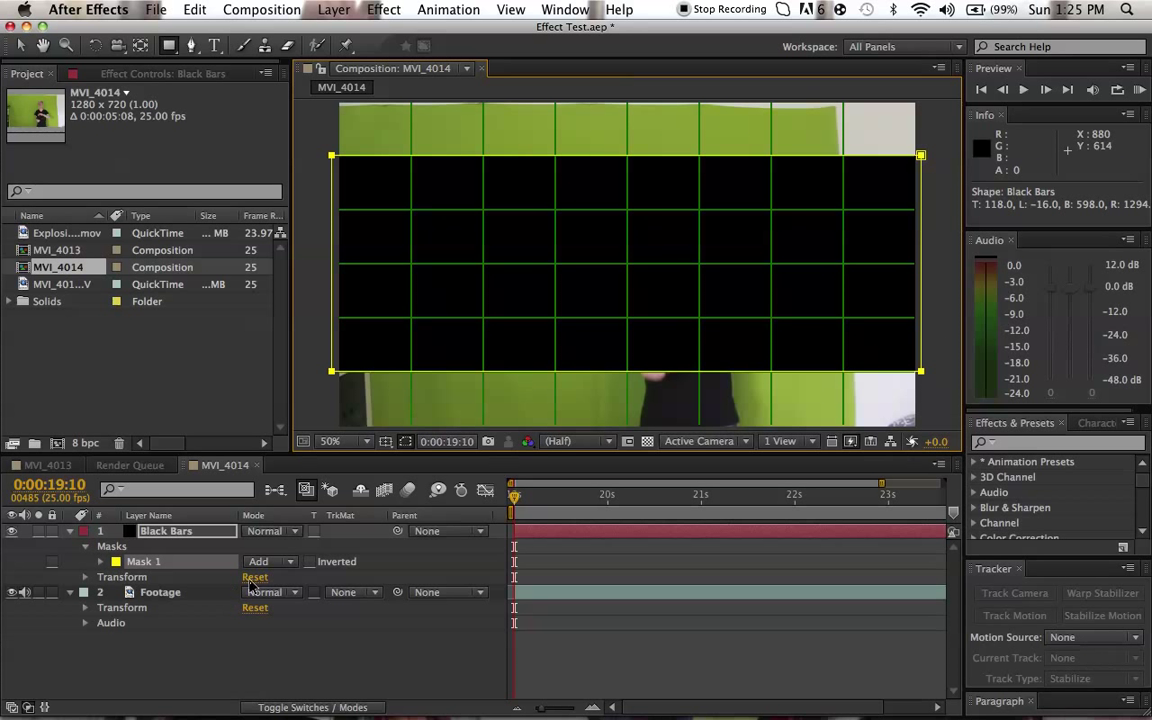
click(289, 561)
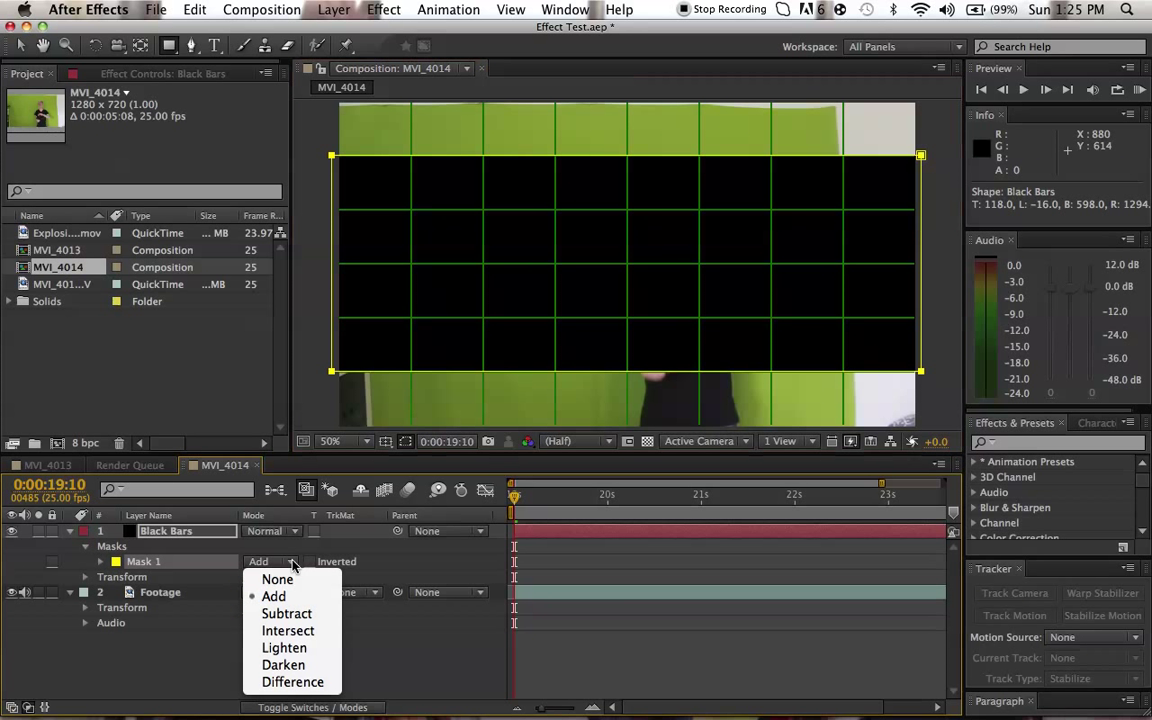
click(286, 613)
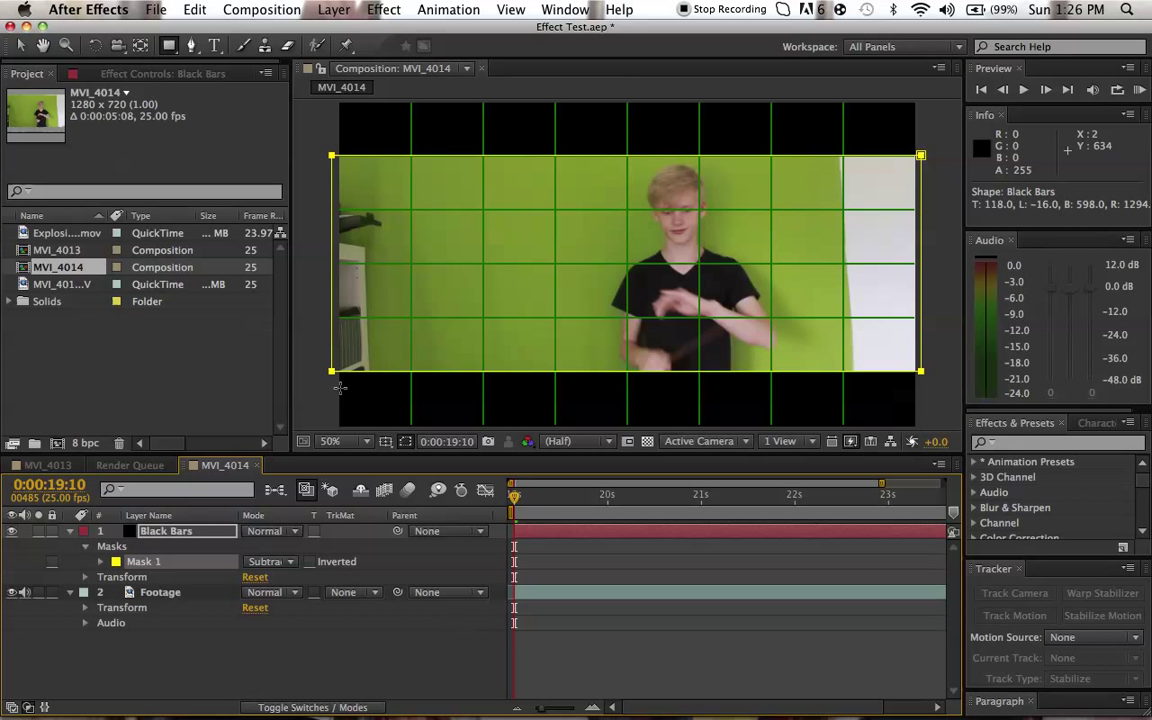
Step: Hide the Proportional Grid, switch to the Selection tool, and deselect and collapse both layers
click(385, 441)
click(398, 478)
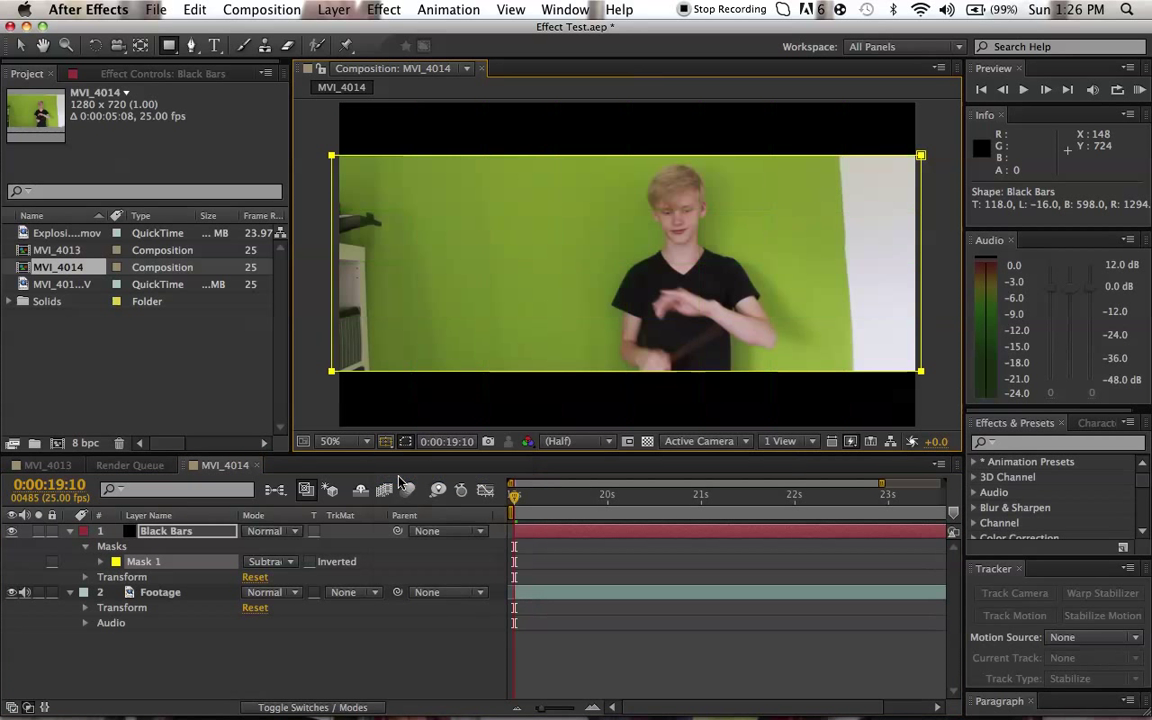
click(22, 46)
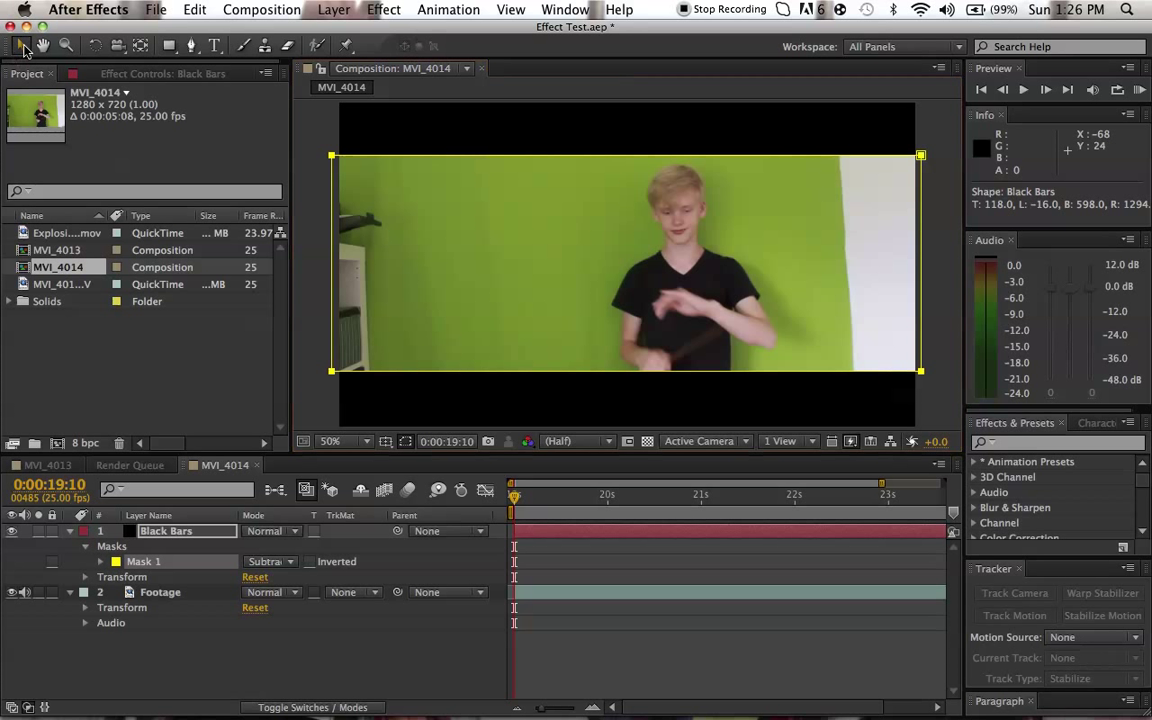
click(799, 674)
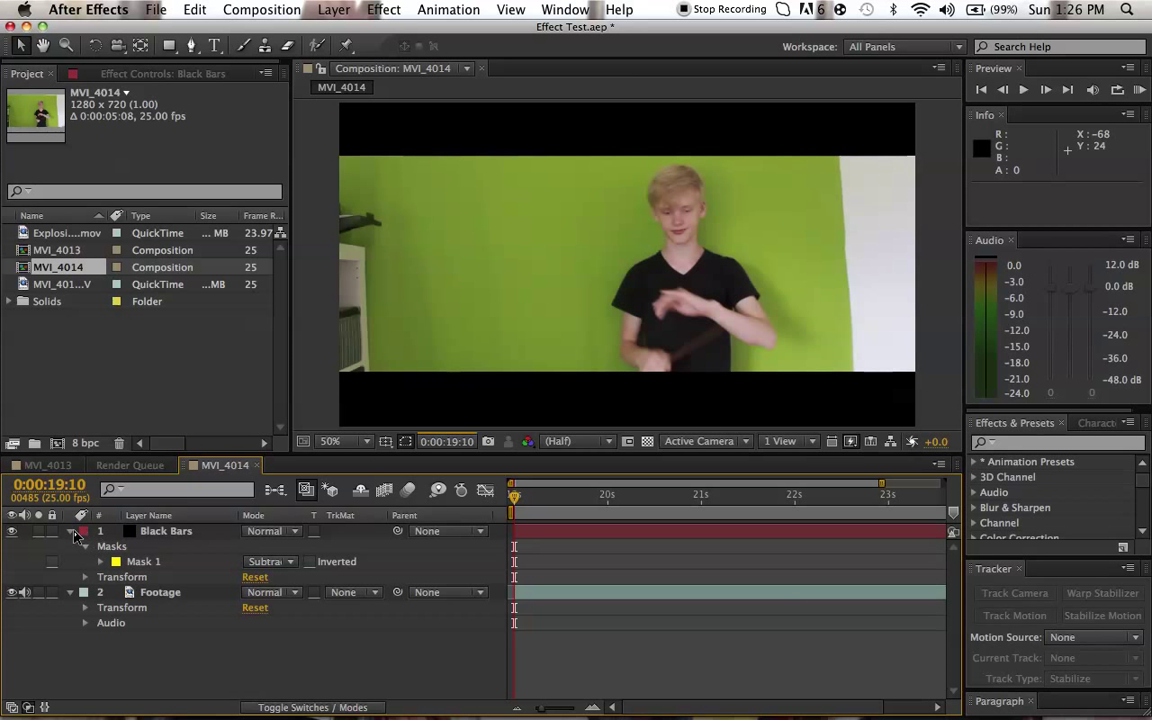
click(70, 531)
click(70, 547)
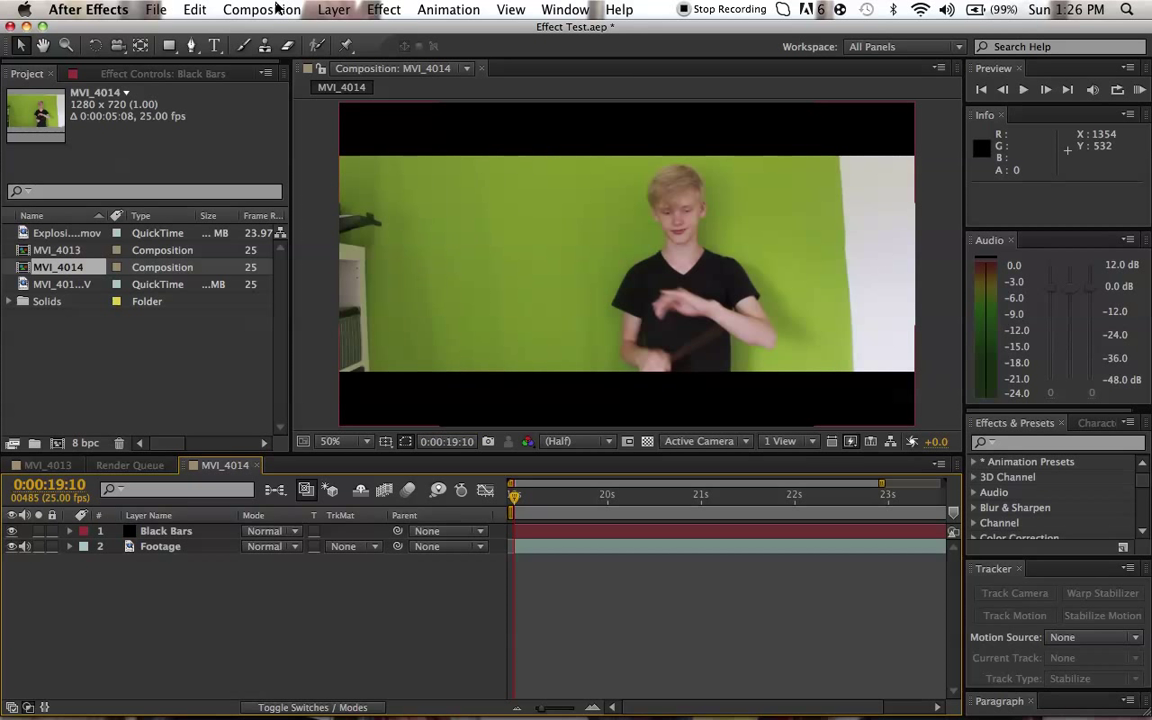
Step: Find the Hue/Saturation effect and apply it to the Footage layer
click(651, 549)
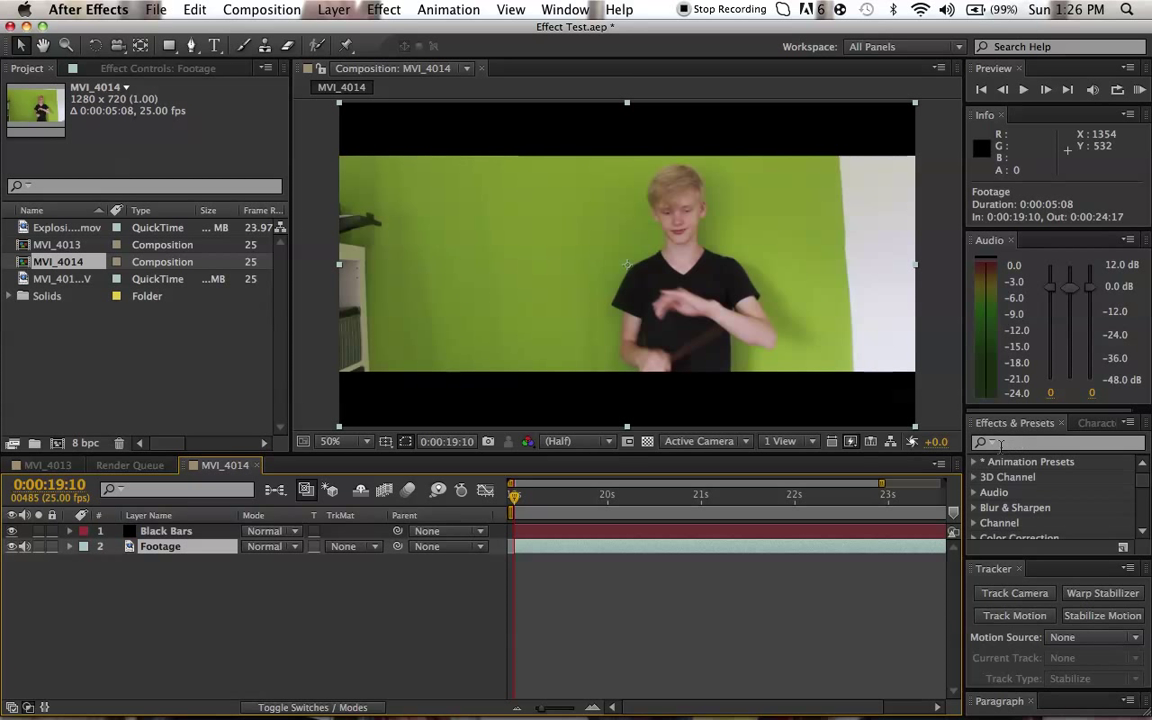
click(1030, 445)
text(Hue)
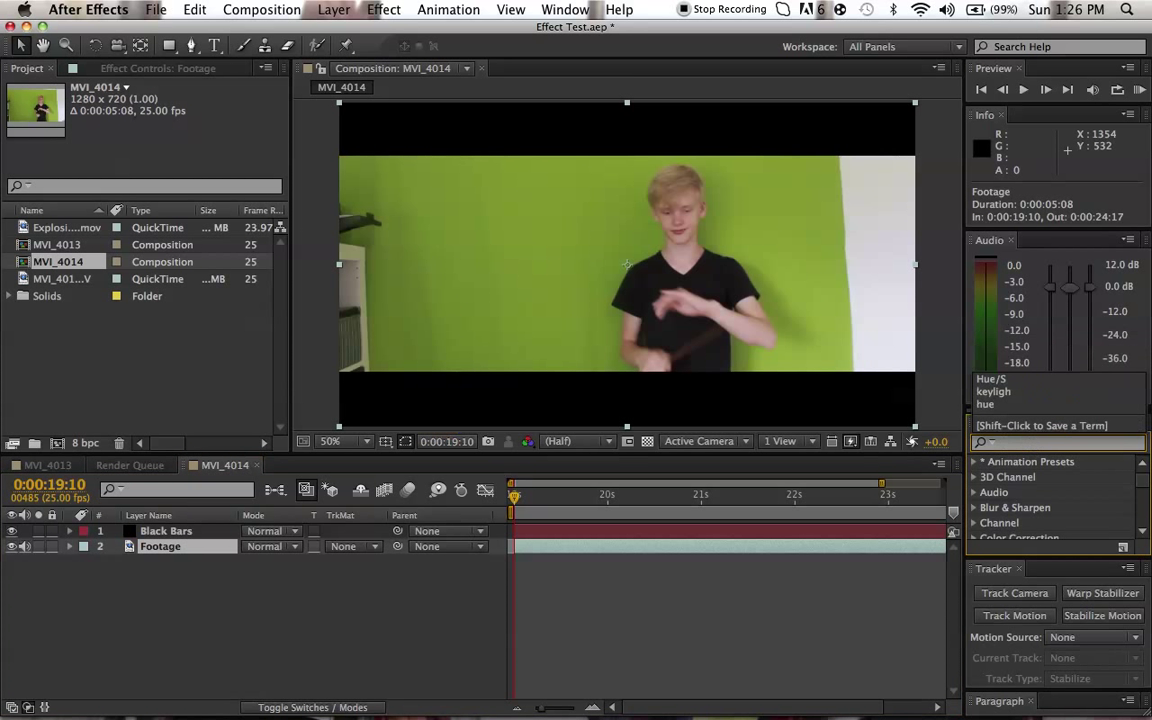
text(/sa)
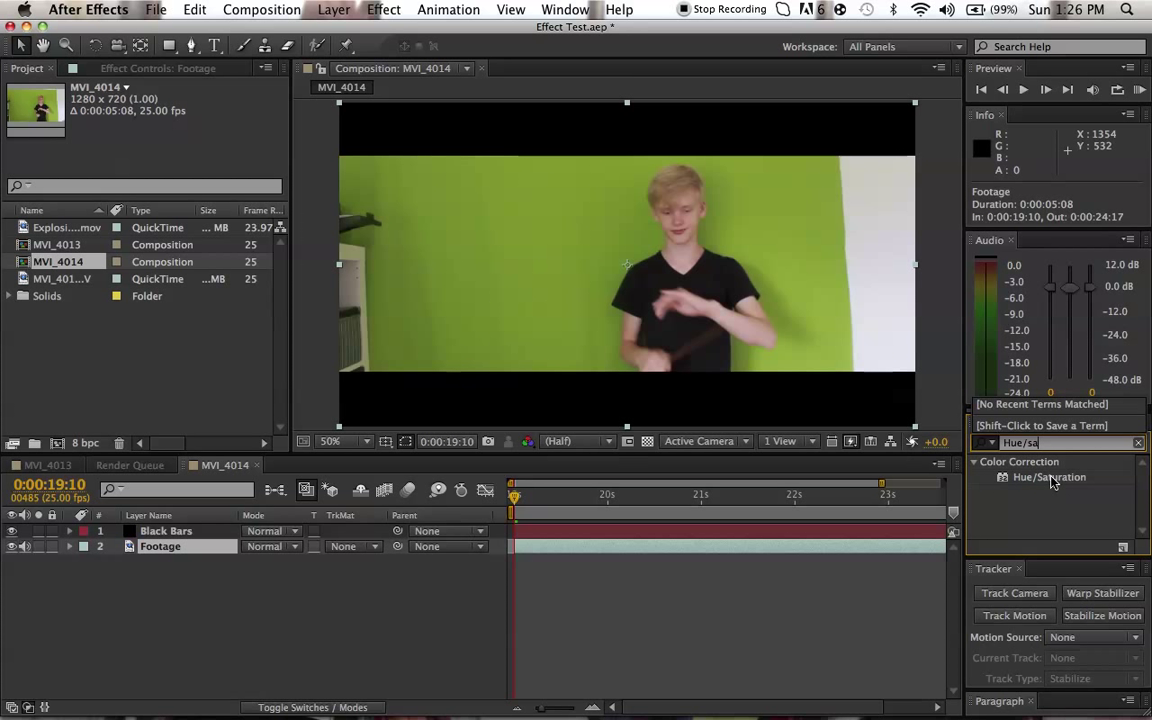
drag(1052, 482, 722, 550)
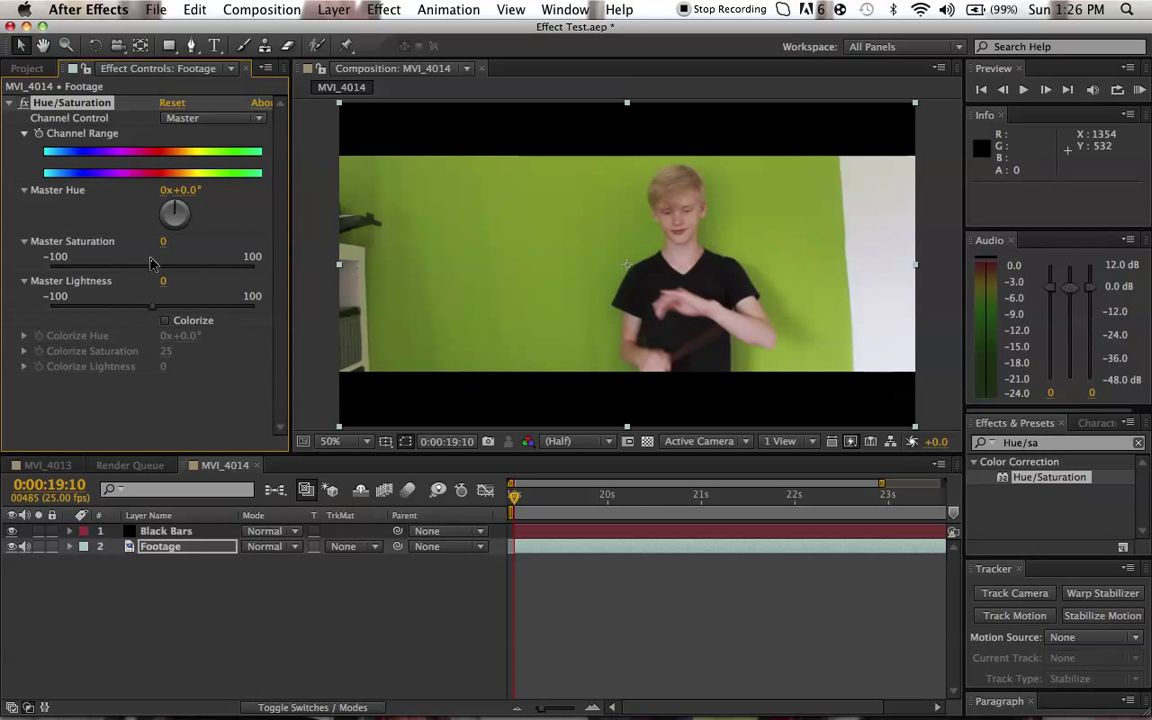
Step: Set the Footage layer's Master Saturation to -50 and Master Lightness to -17
click(166, 242)
text(-50)
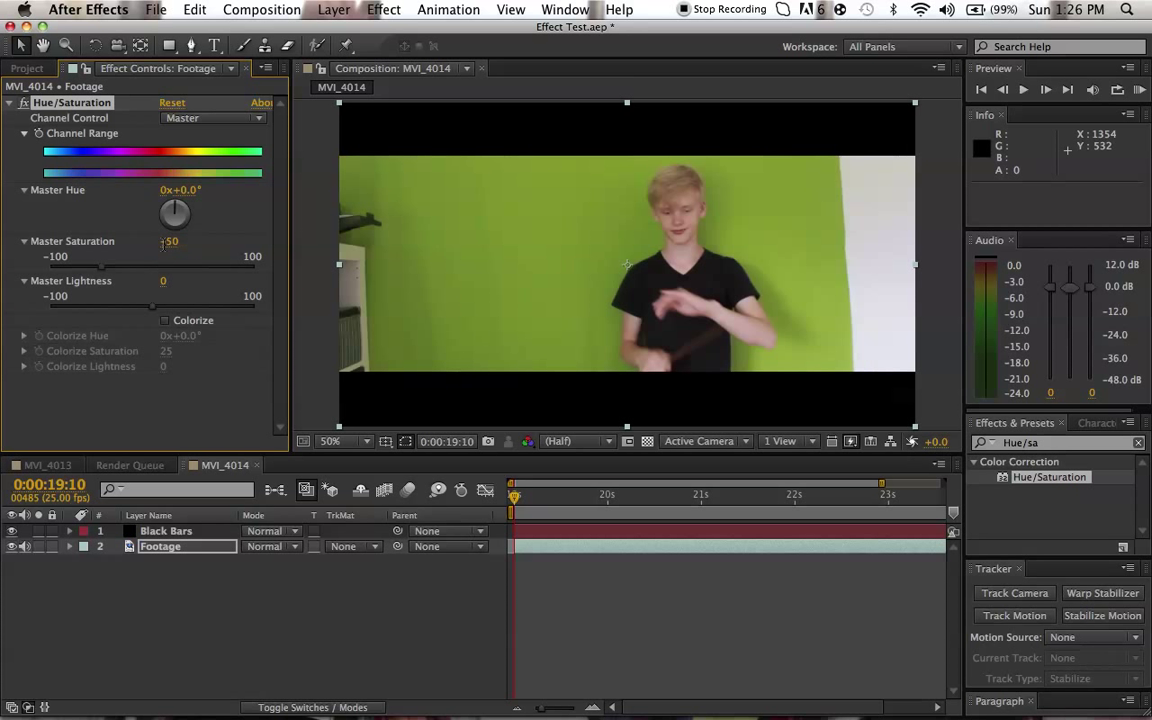
key(Return)
click(153, 307)
drag(143, 315, 137, 313)
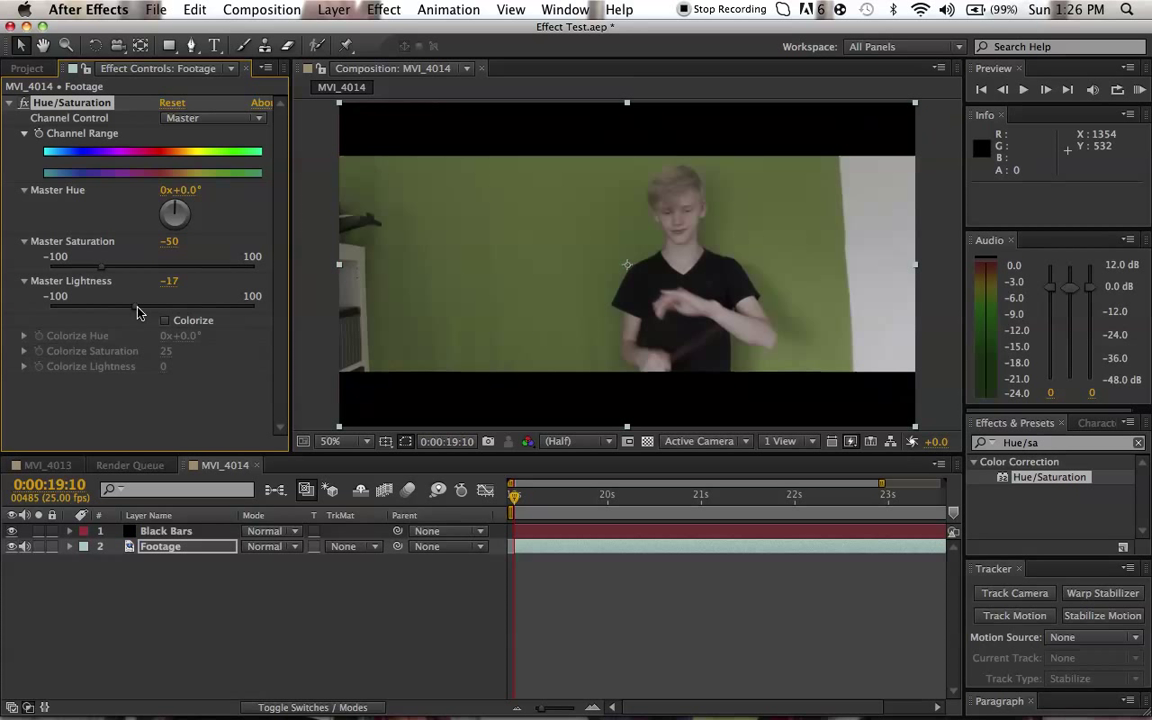
Step: Find the Curves effect and apply it to the Footage layer
click(1138, 443)
text(Cu)
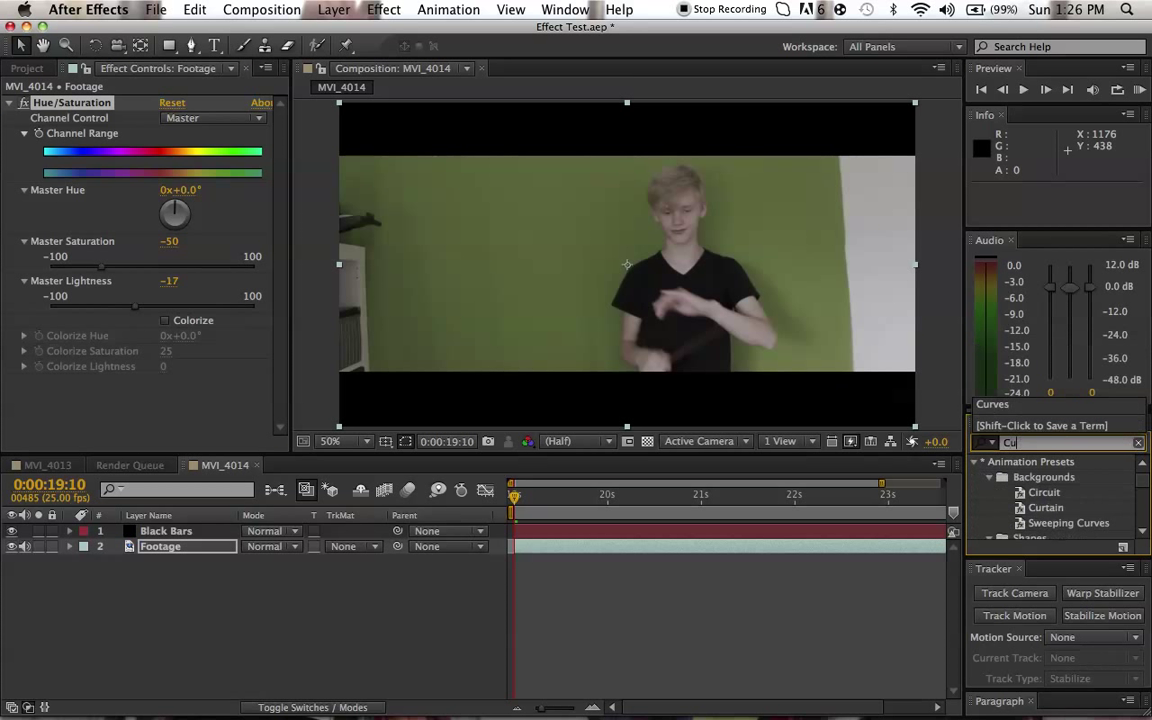
text(eves)
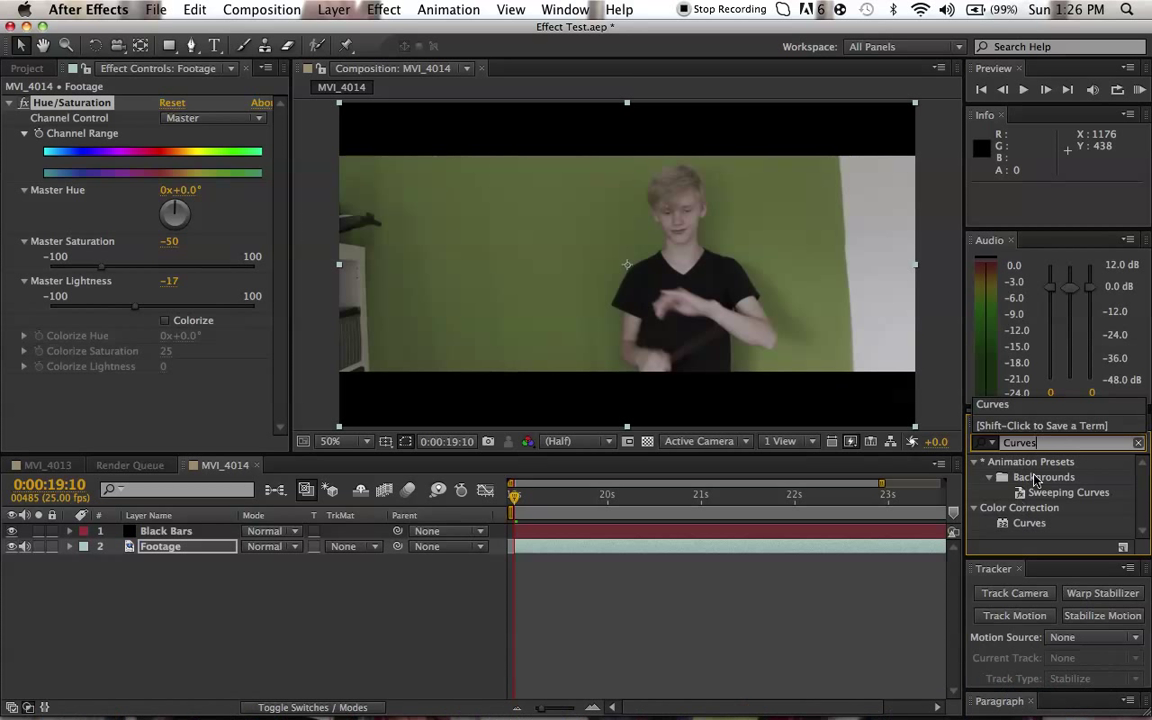
click(1031, 524)
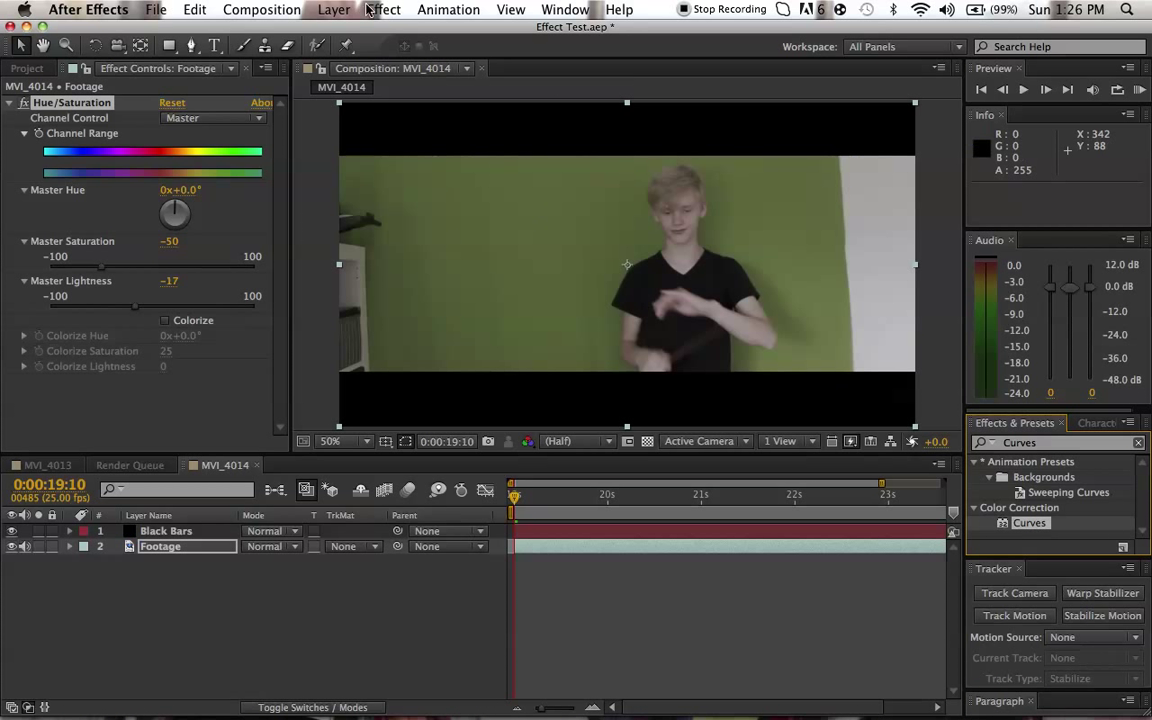
drag(1025, 527, 757, 557)
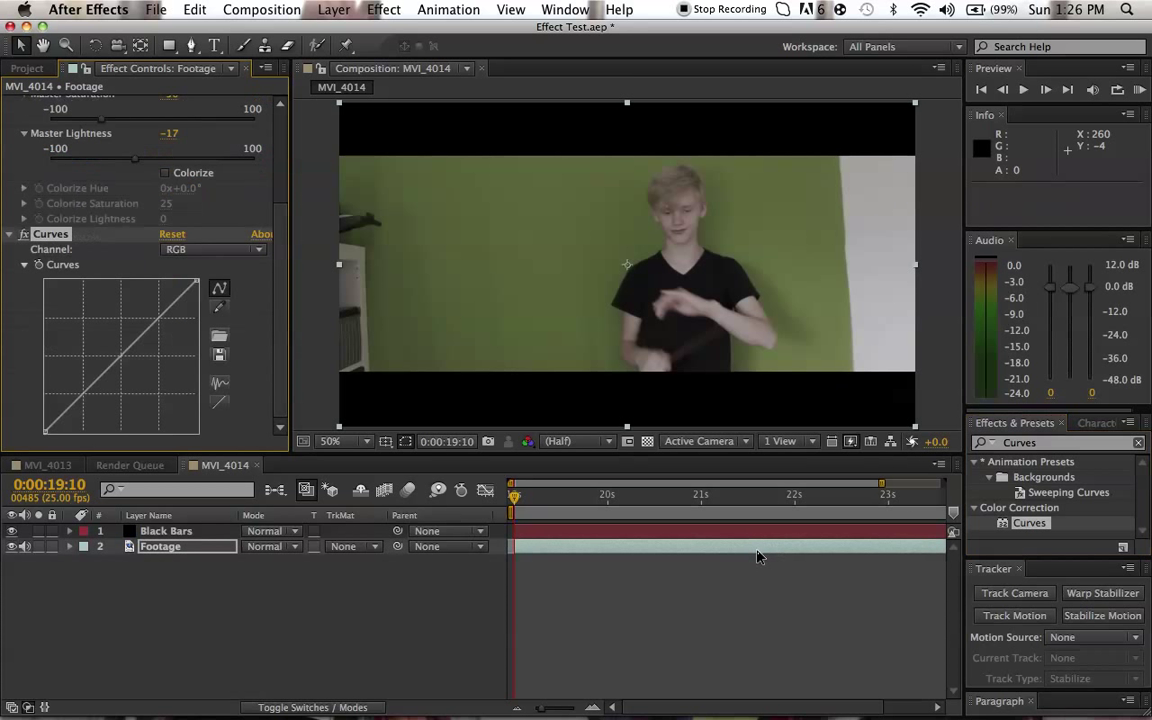
Step: Pull the midpoint of the Red channel curve slightly below the diagonal in the Curves effect
click(193, 251)
click(178, 283)
mouse_move(124, 360)
mouse_down()
mouse_move(129, 370)
mouse_move(142, 345)
mouse_up()
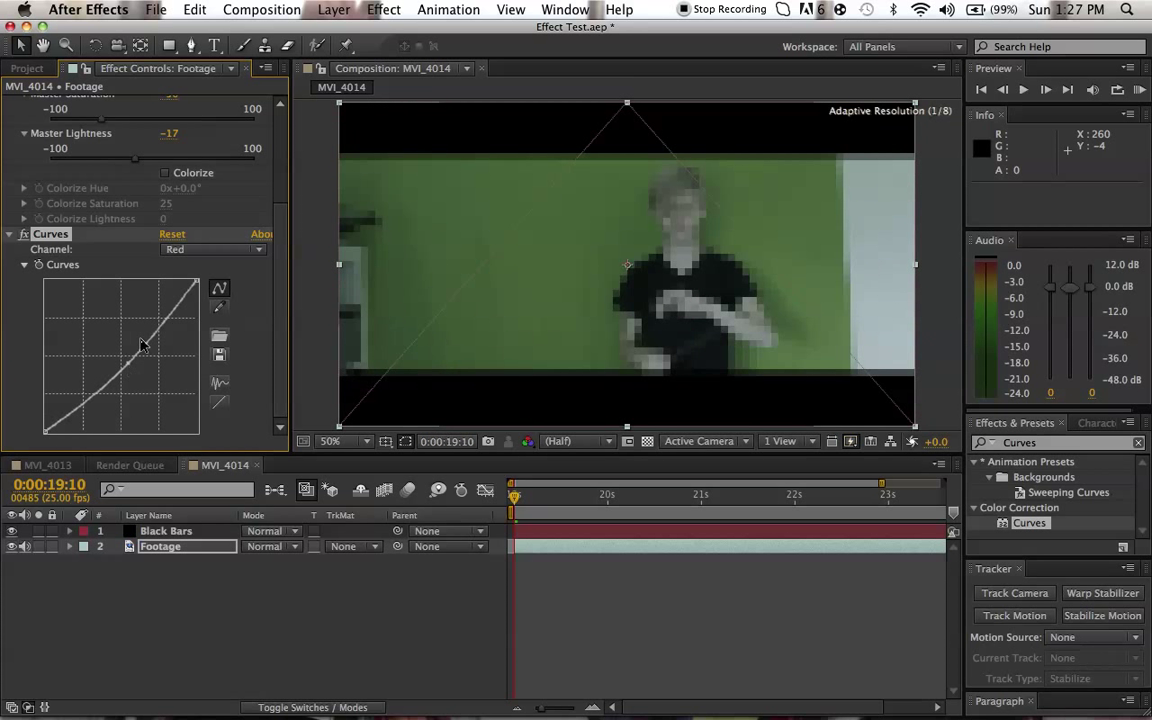
Step: Raise the midpoints of the Green and Blue channel curves slightly above the diagonal
click(242, 250)
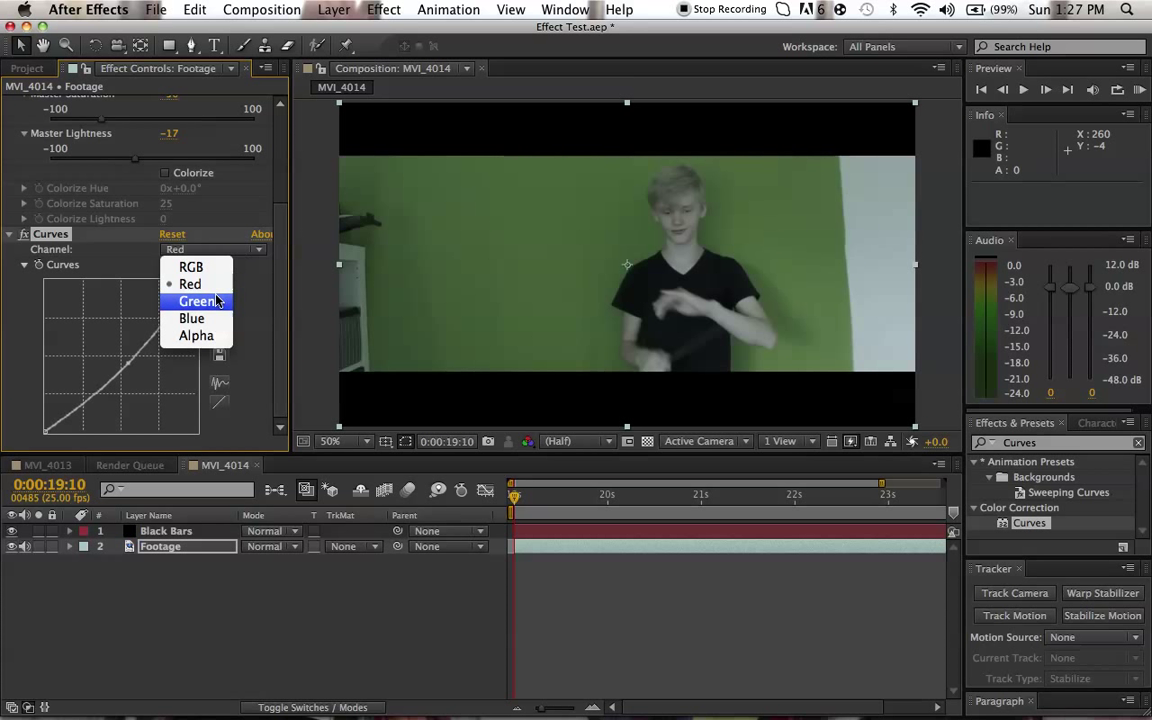
click(216, 300)
drag(122, 357, 115, 352)
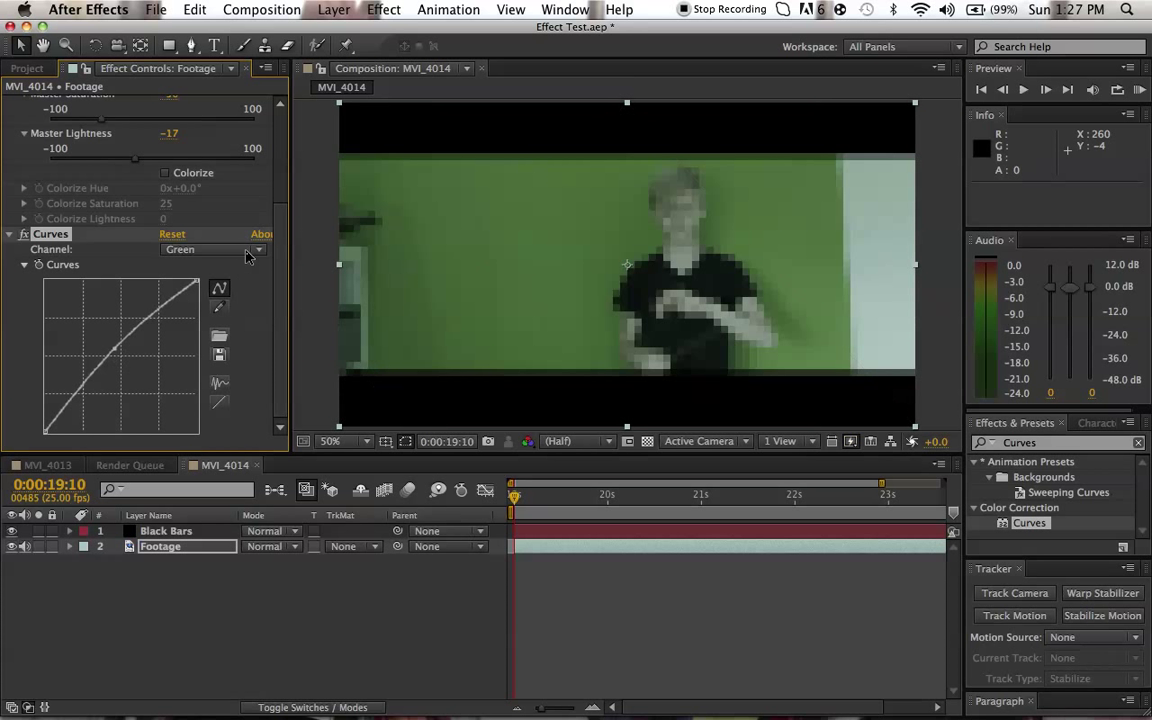
click(248, 256)
click(195, 287)
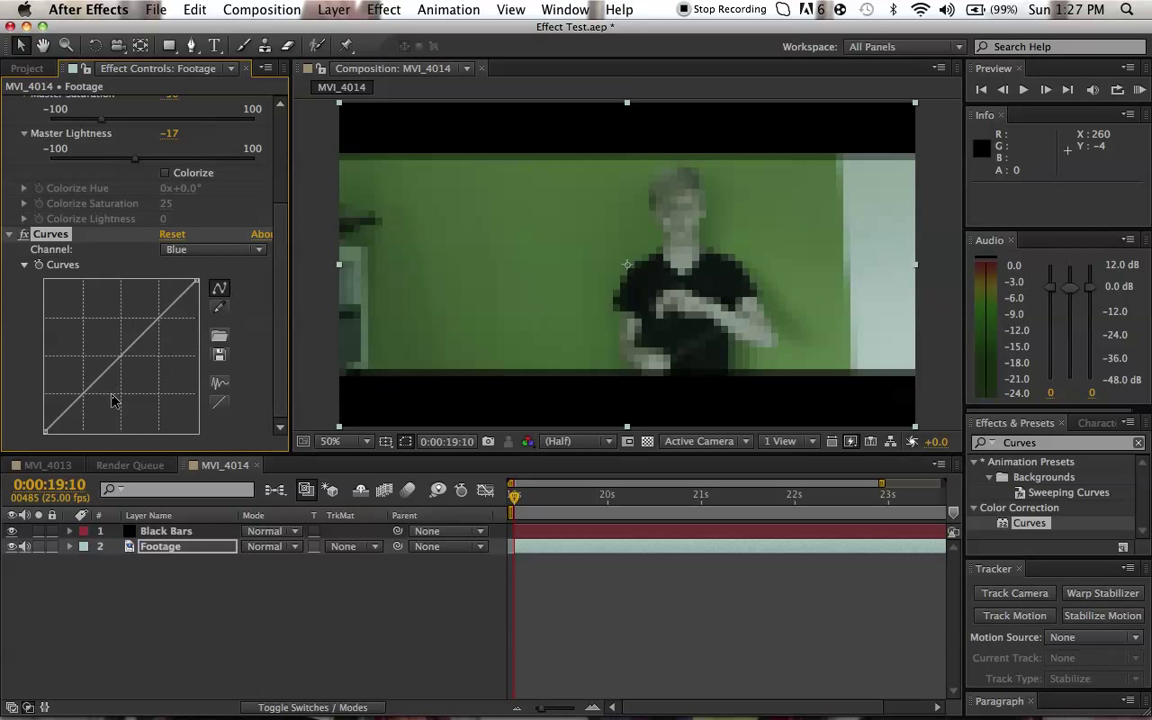
drag(127, 359, 114, 348)
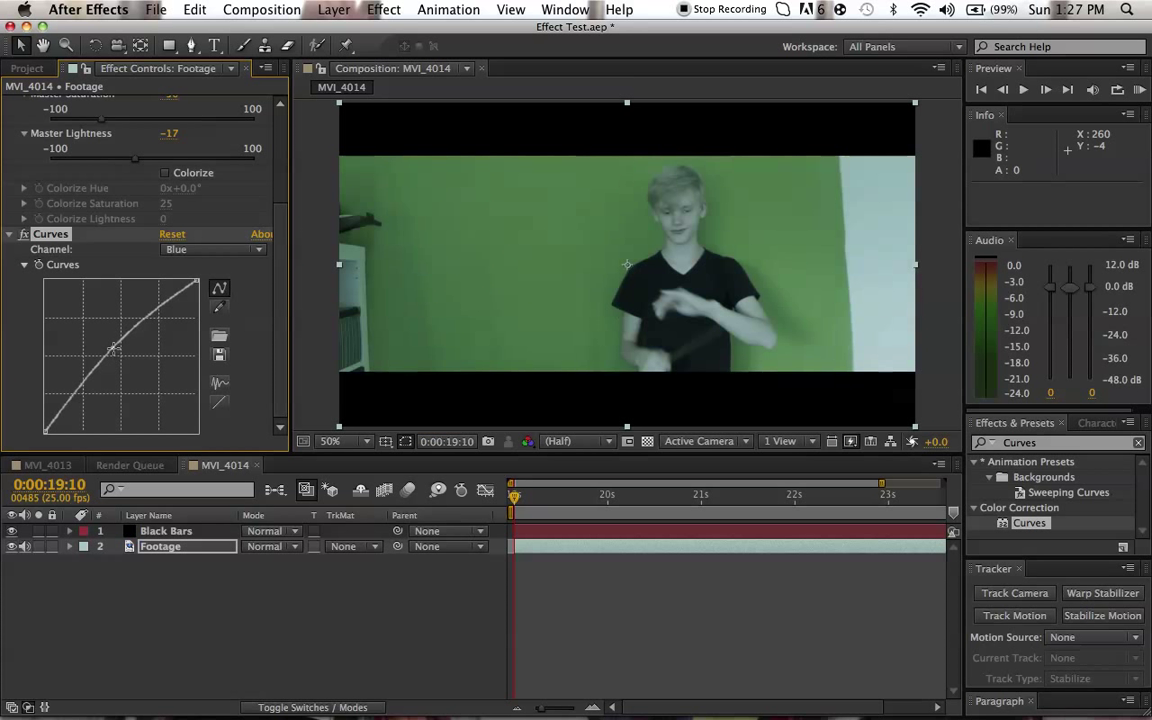
Step: Shape the RGB channel curve into an S with lowered shadows and raised highlights, and deselect the Footage layer
click(178, 249)
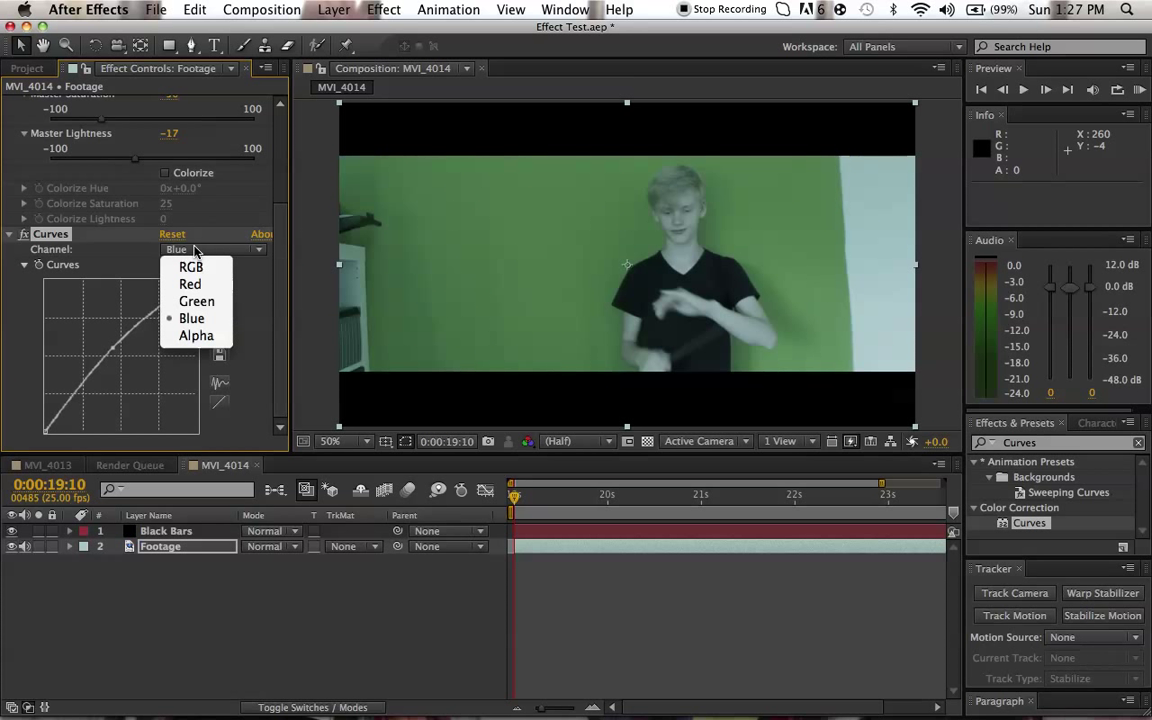
click(176, 254)
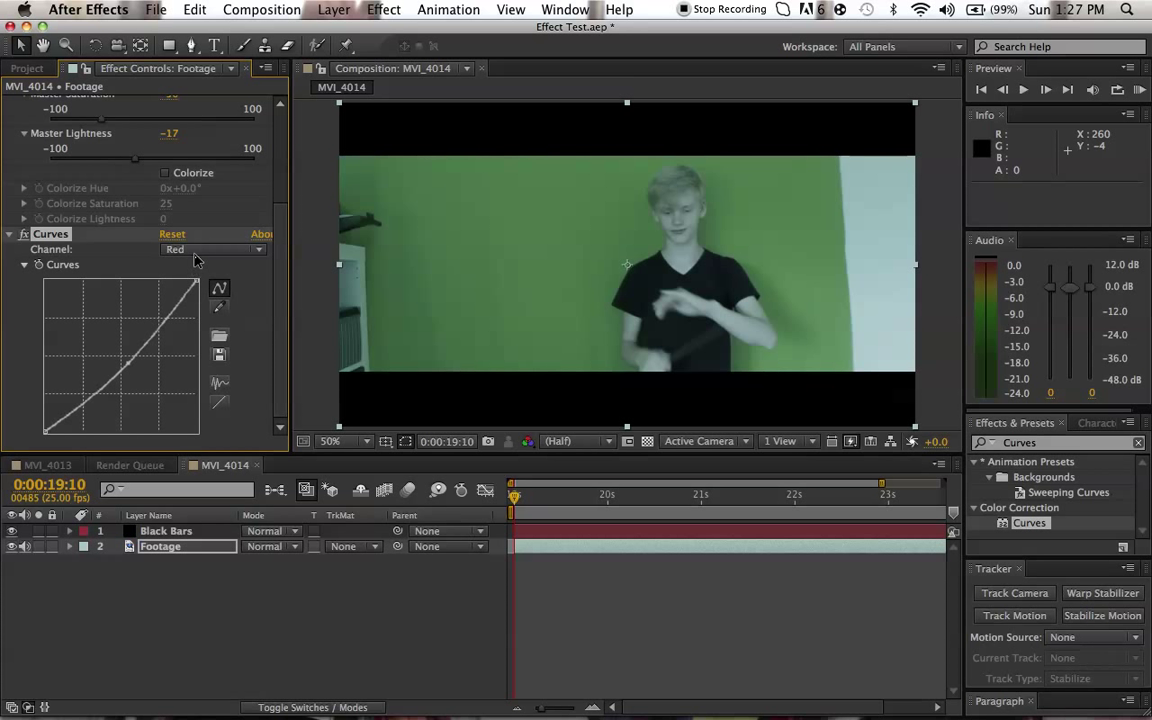
click(178, 249)
click(191, 266)
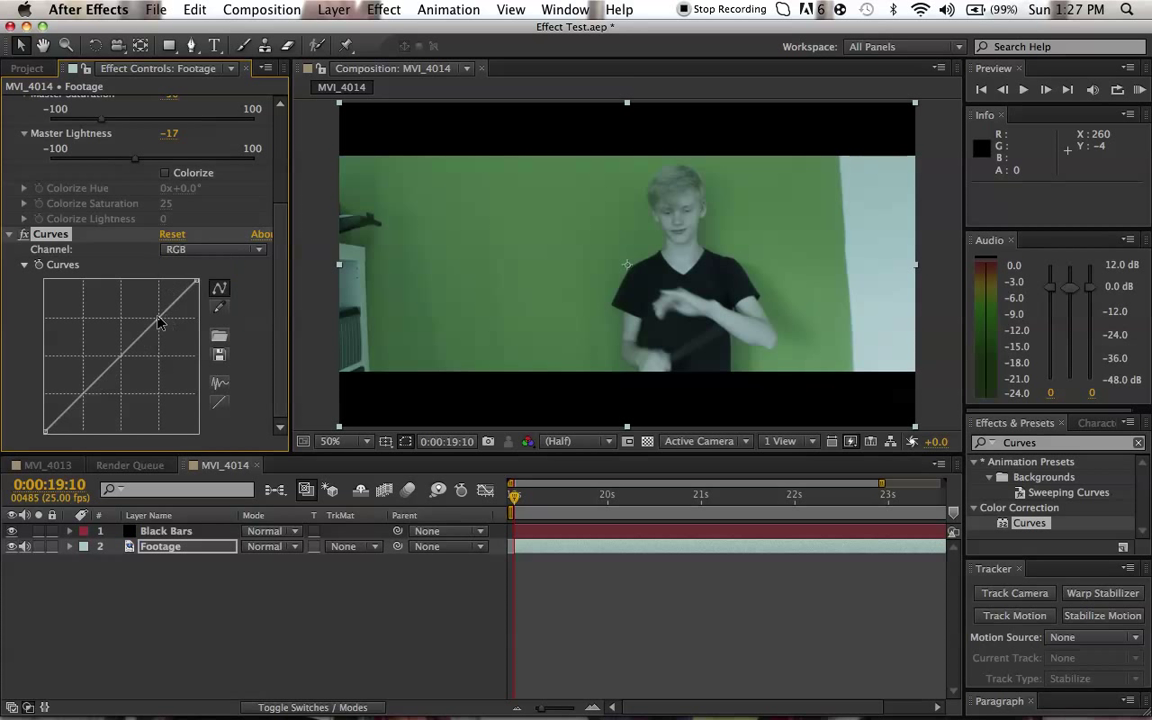
click(161, 318)
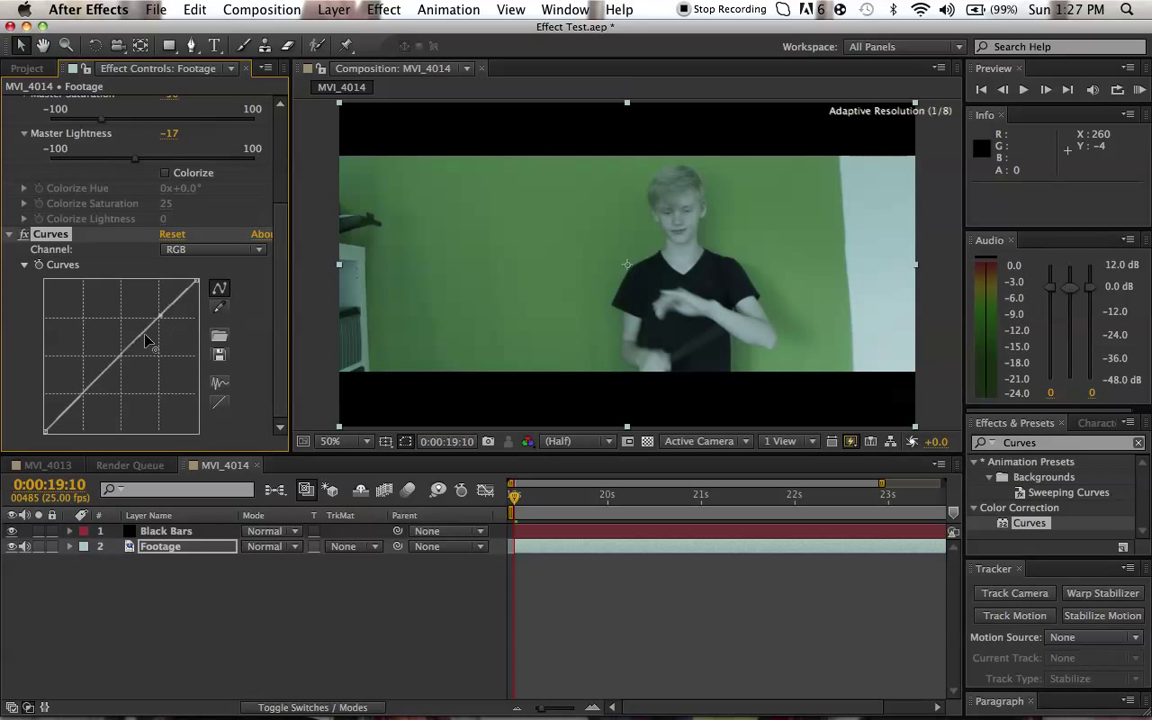
click(80, 397)
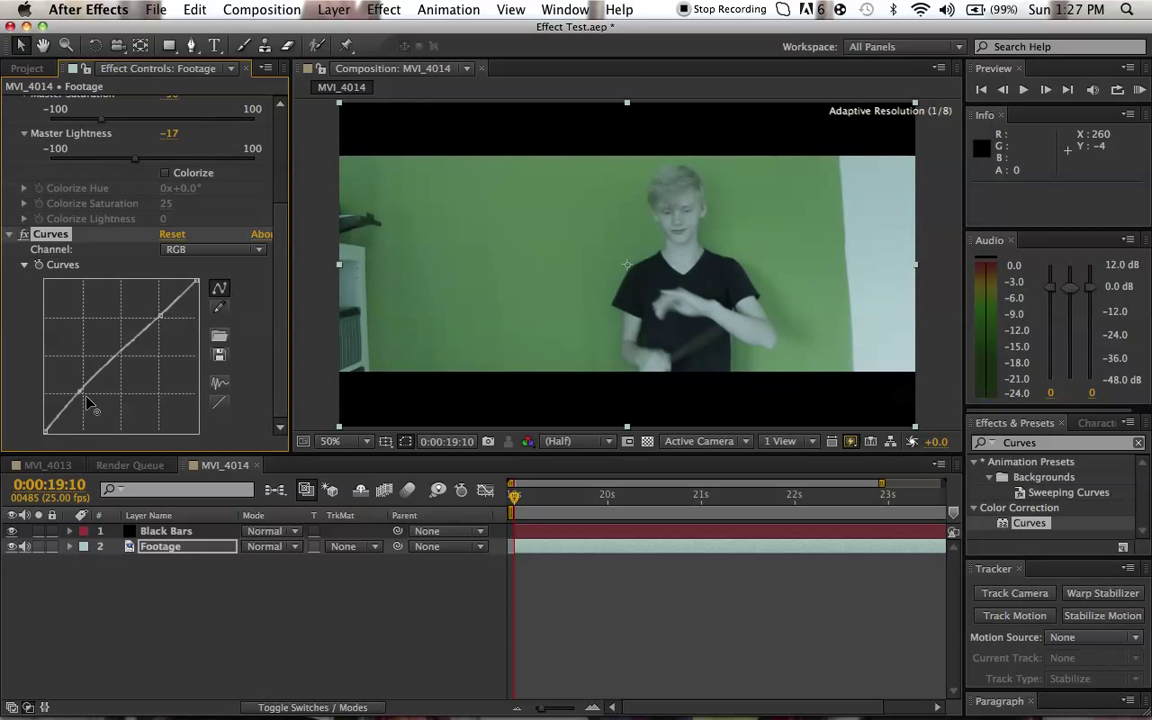
drag(103, 405, 104, 396)
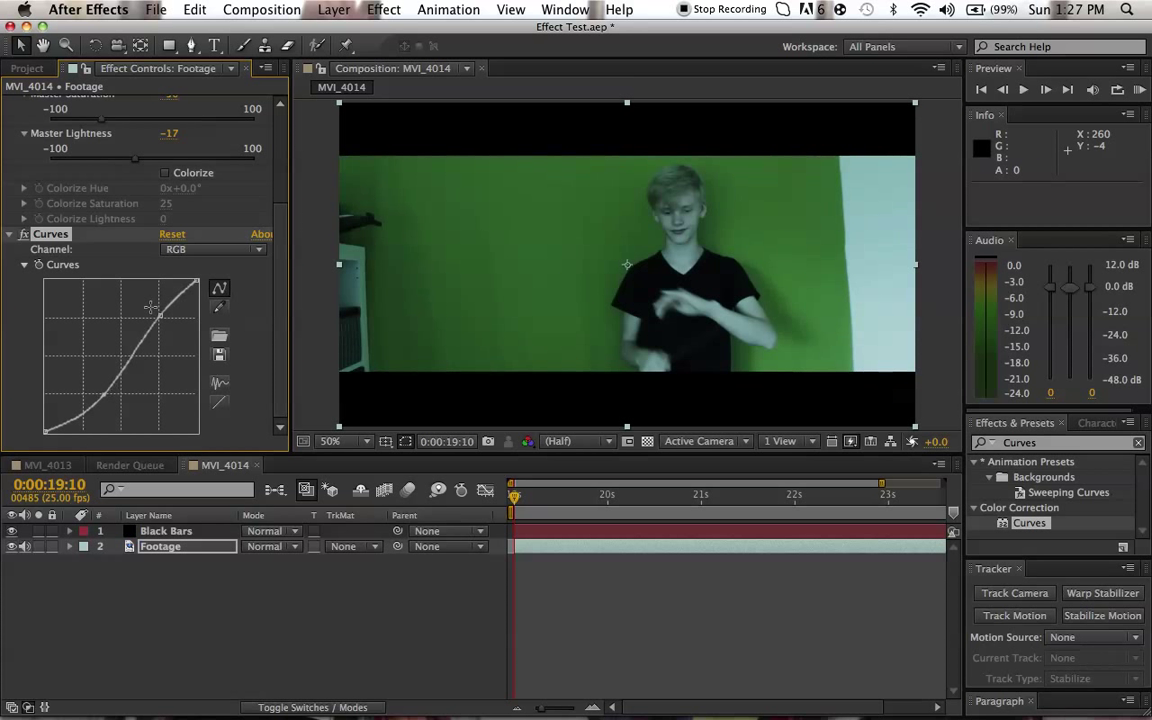
drag(160, 316, 108, 400)
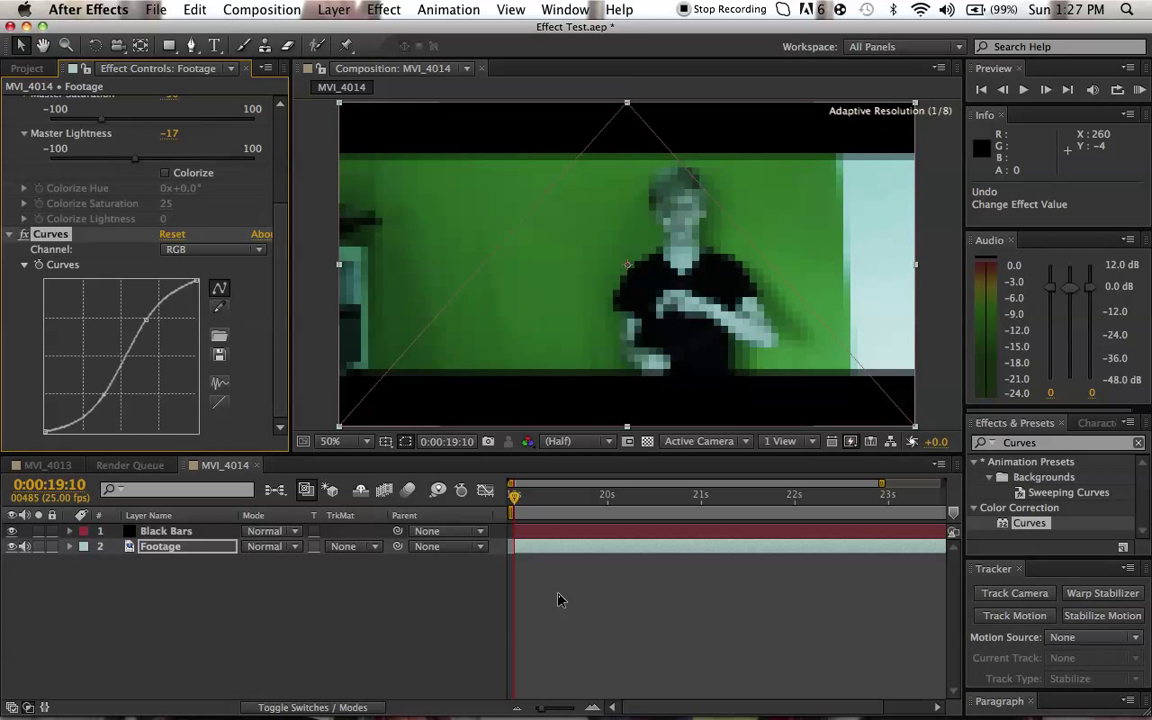
click(604, 622)
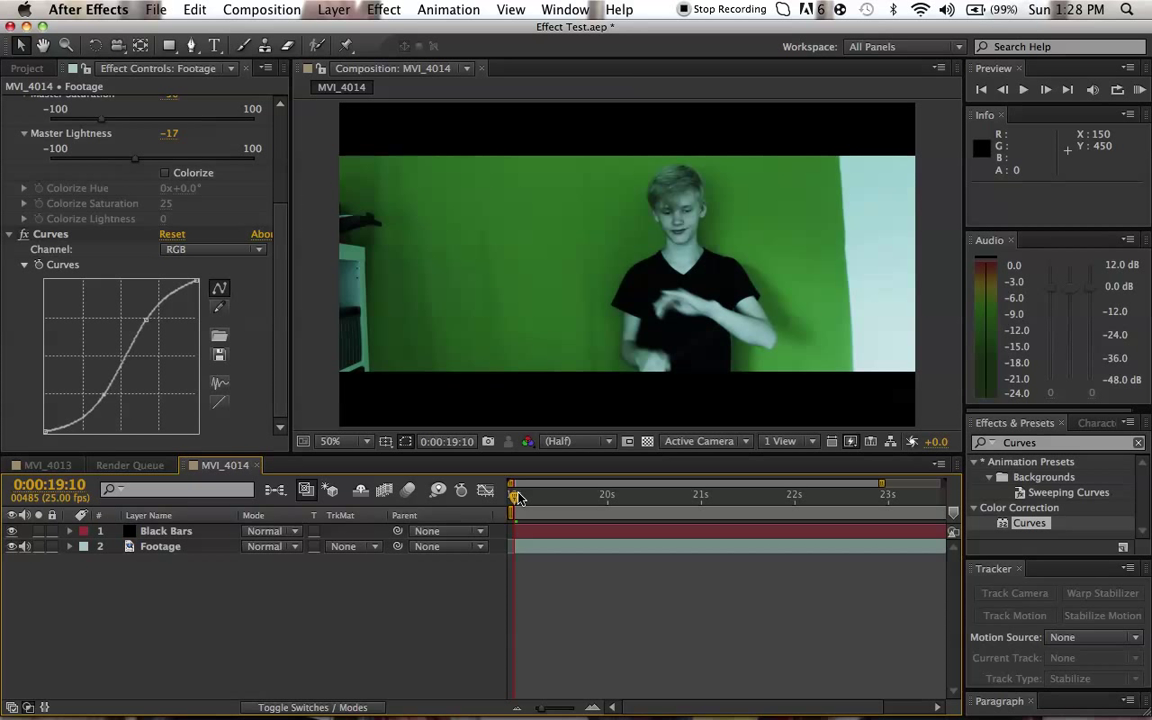
Step: Search the effects for Optical Flares and select the effect
click(1138, 443)
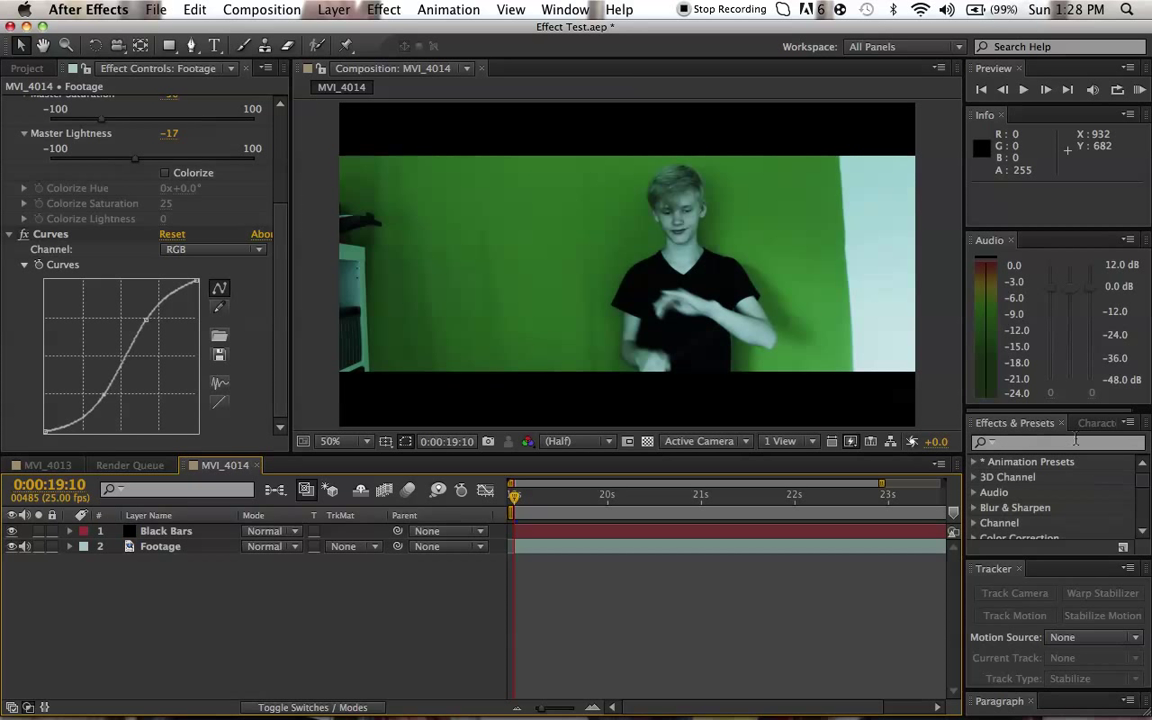
click(1006, 443)
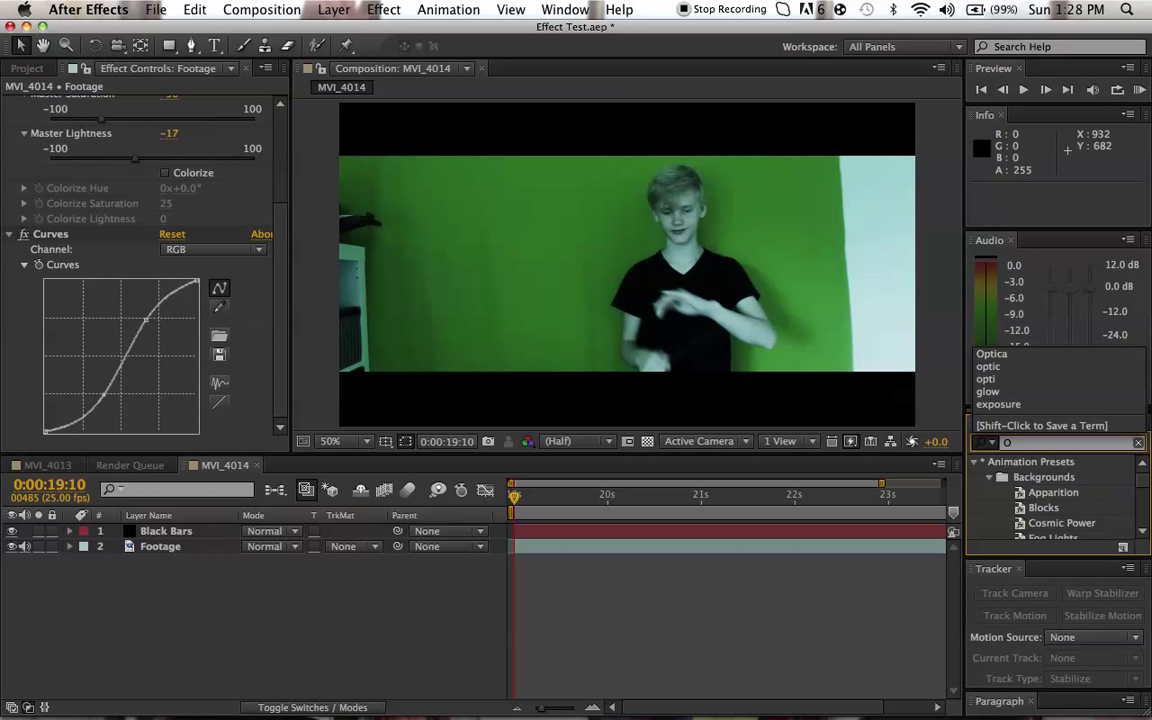
text(Optical)
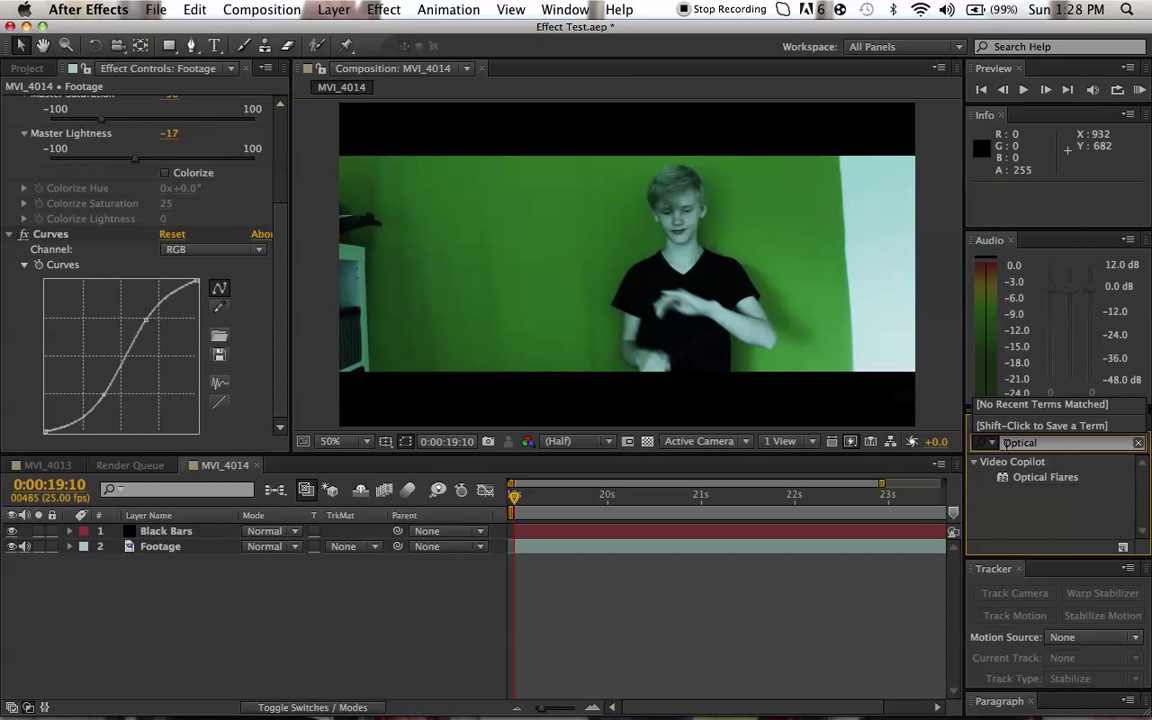
click(1043, 479)
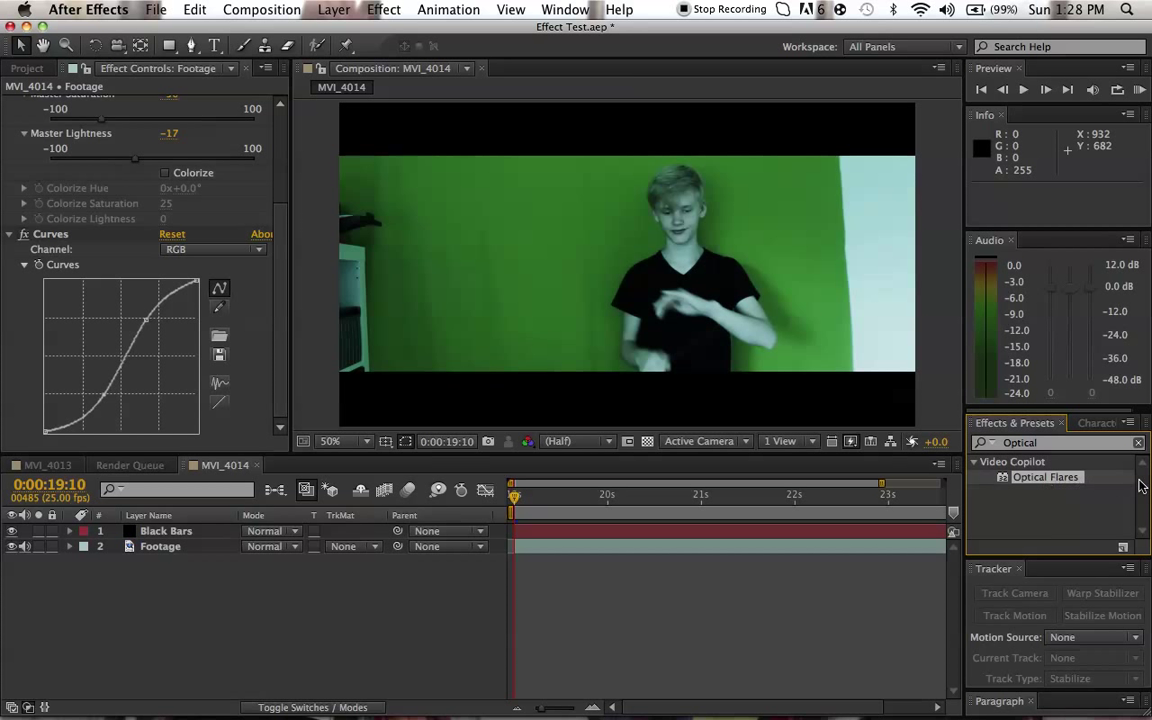
drag(1070, 482, 1004, 505)
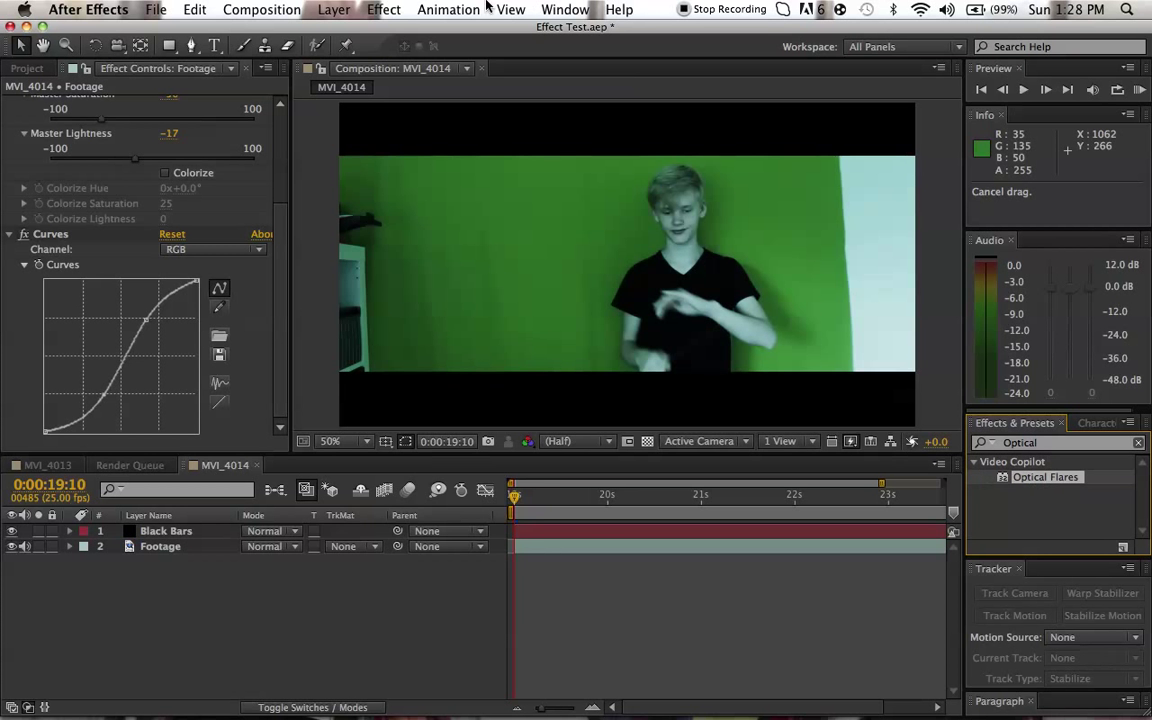
Step: Create a new adjustment layer above Black Bars and apply the Optical Flares effect to it
click(325, 9)
mouse_move(262, 9)
click(305, 621)
click(335, 9)
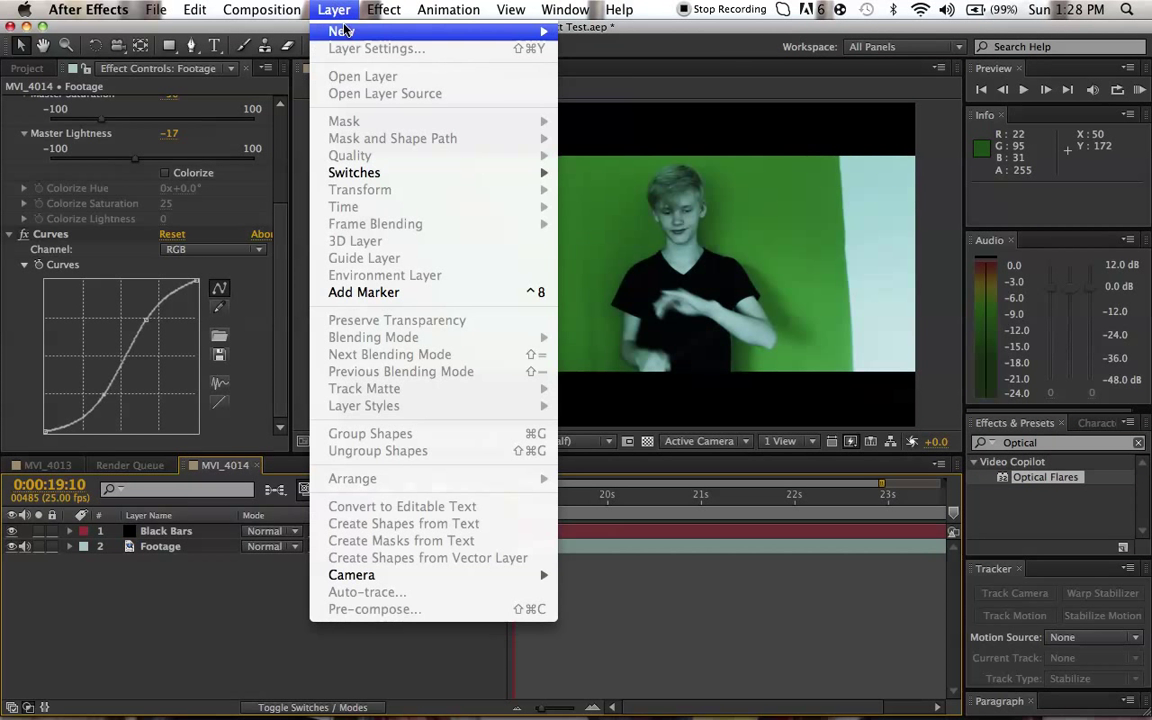
mouse_move(450, 31)
click(645, 140)
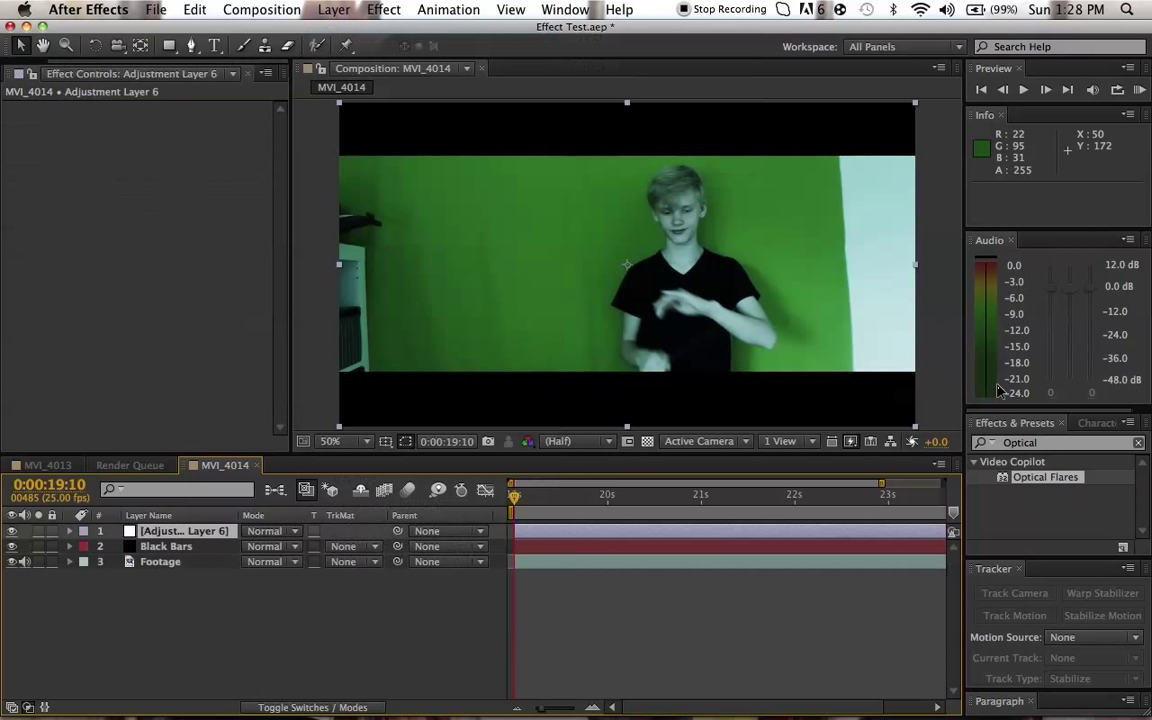
drag(767, 530, 769, 529)
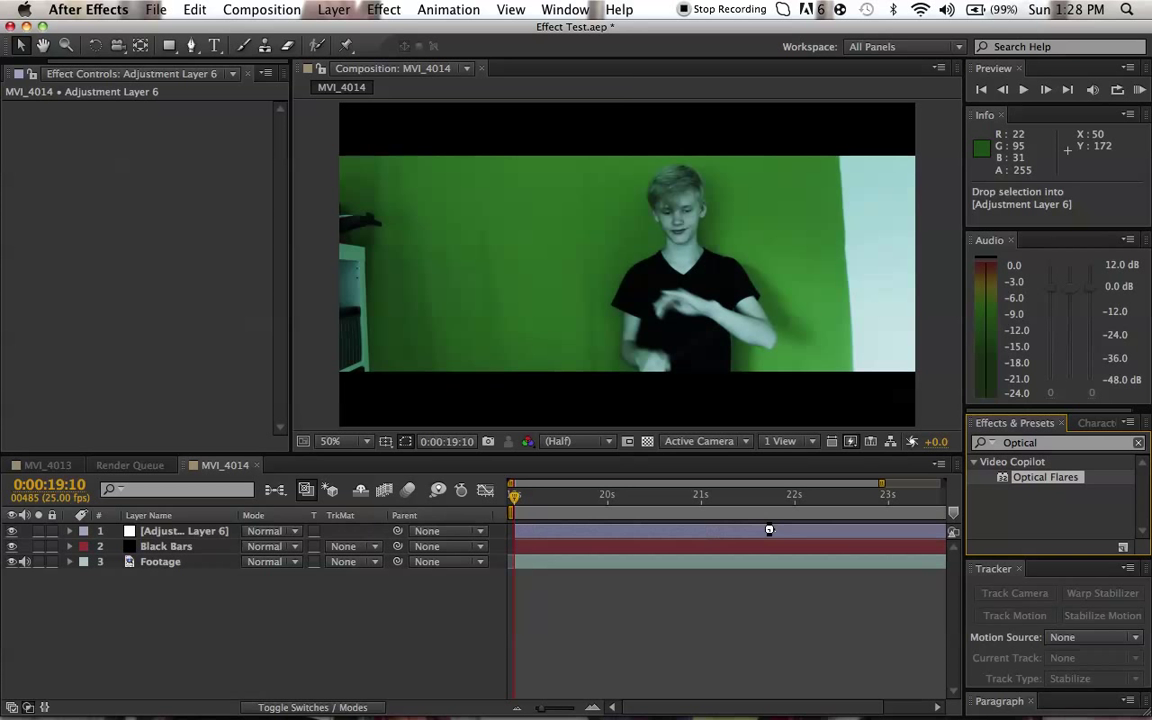
Step: Rename the new adjustment layer as Spell
click(175, 533)
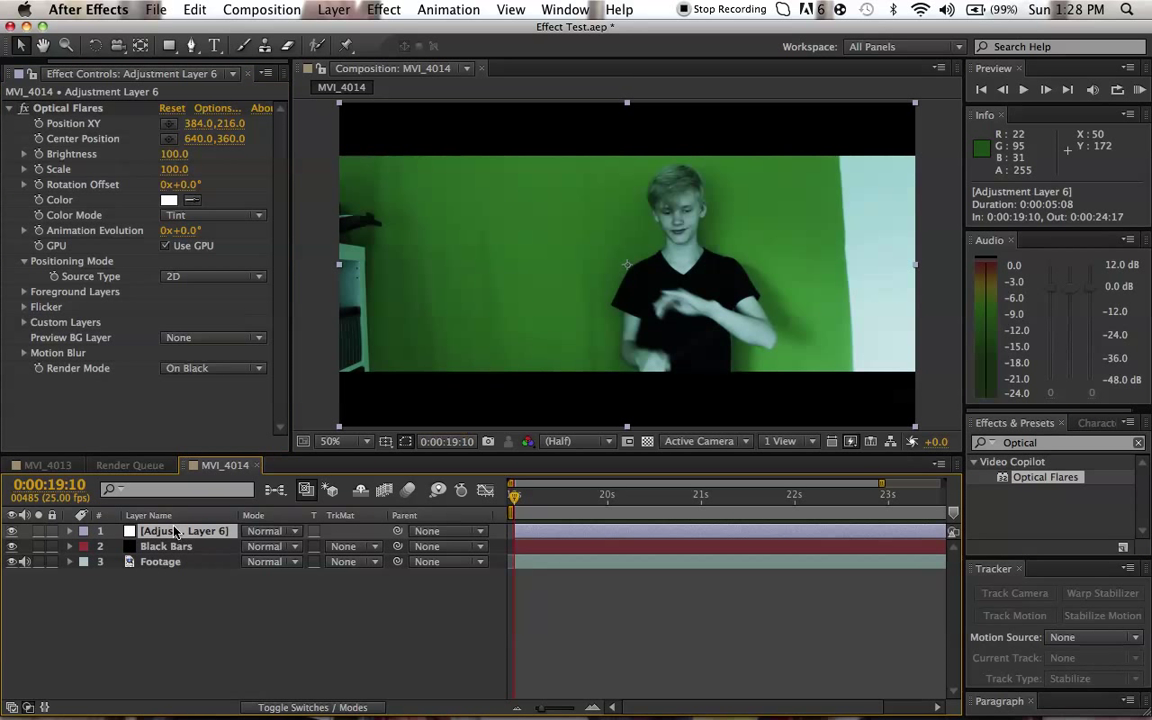
key(Return)
text(Spe)
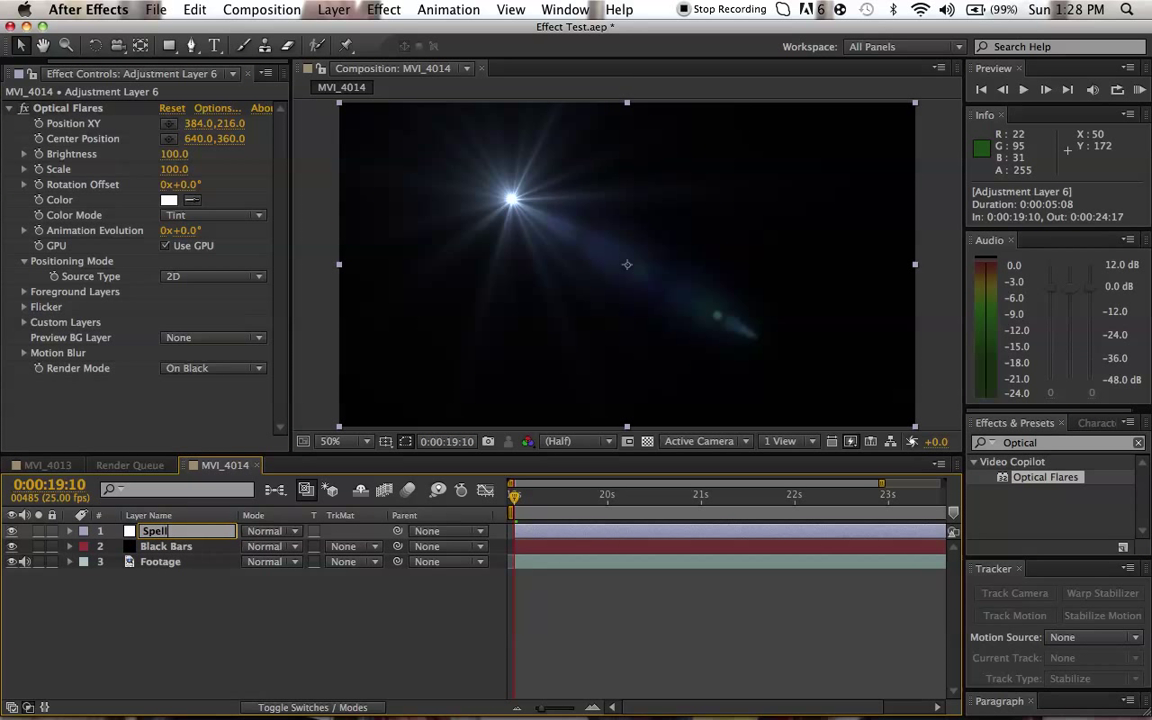
text(ll)
key(Return)
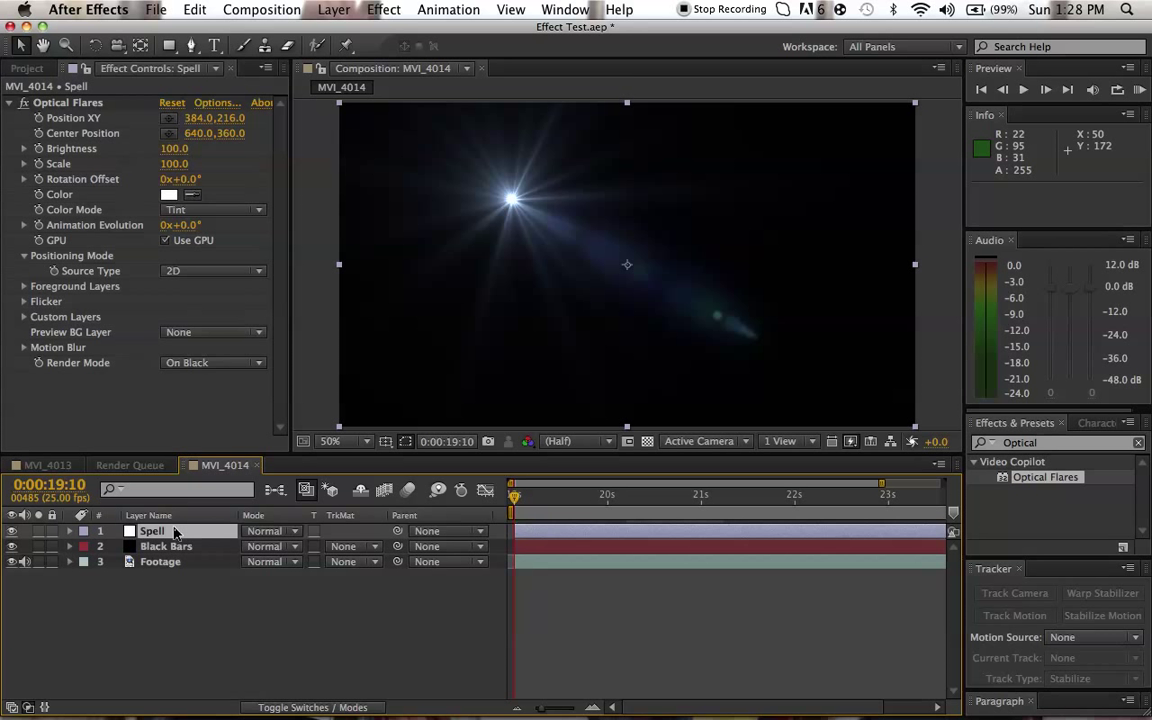
Step: Open the Optical Flares options for the Spell layer and browse the lens flare presets to the Pro Presets 2 folder
click(70, 103)
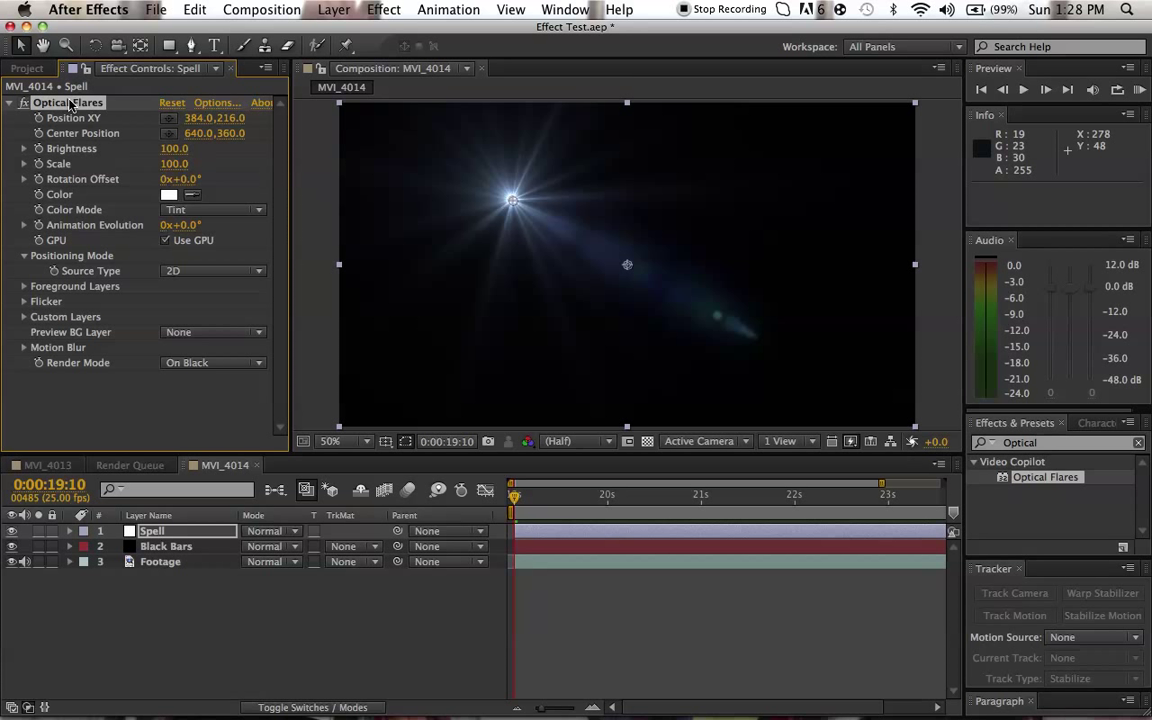
click(201, 104)
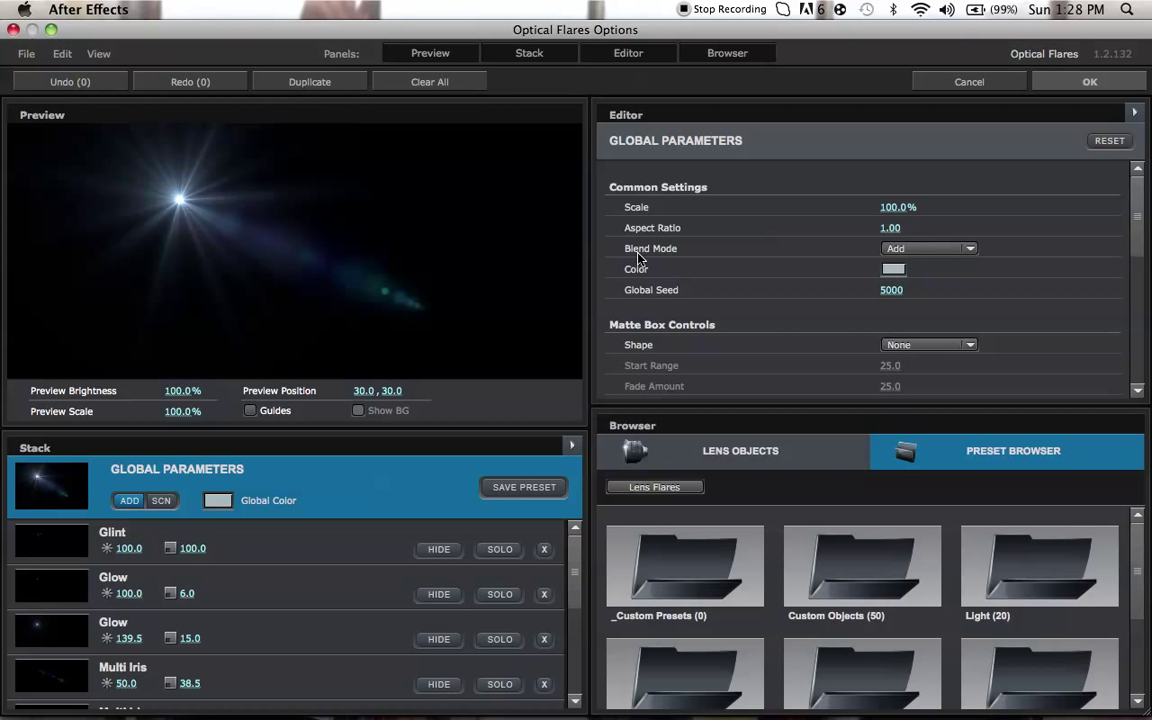
double_click(1051, 585)
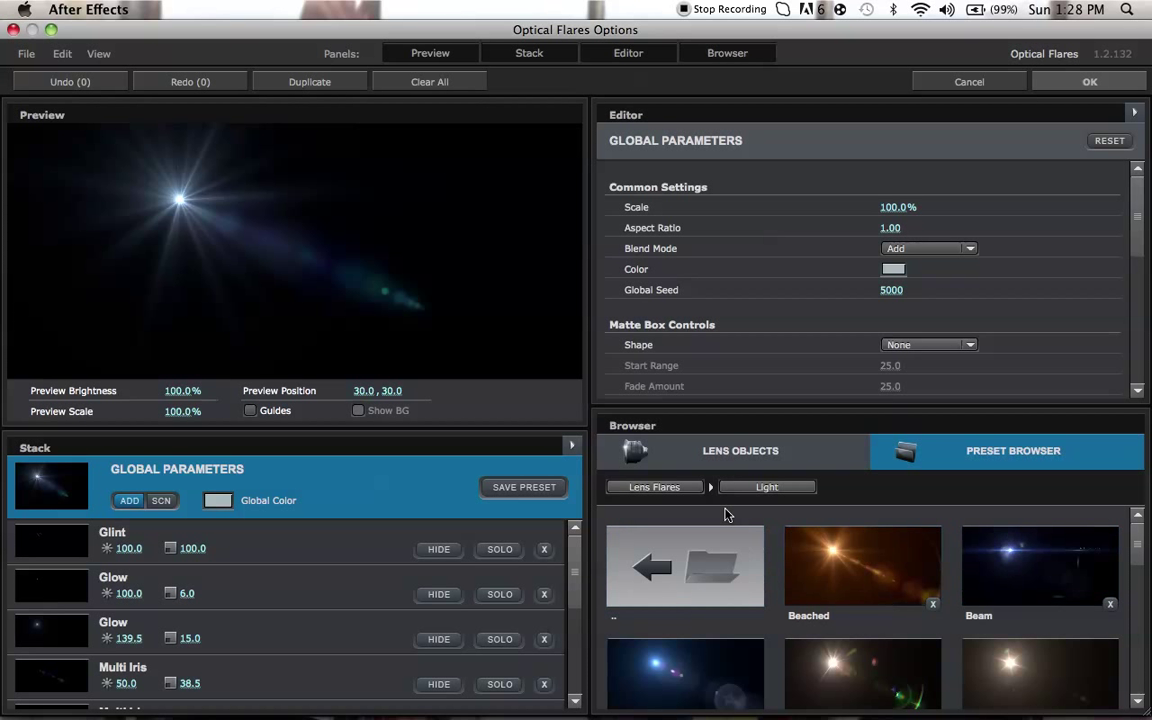
double_click(675, 567)
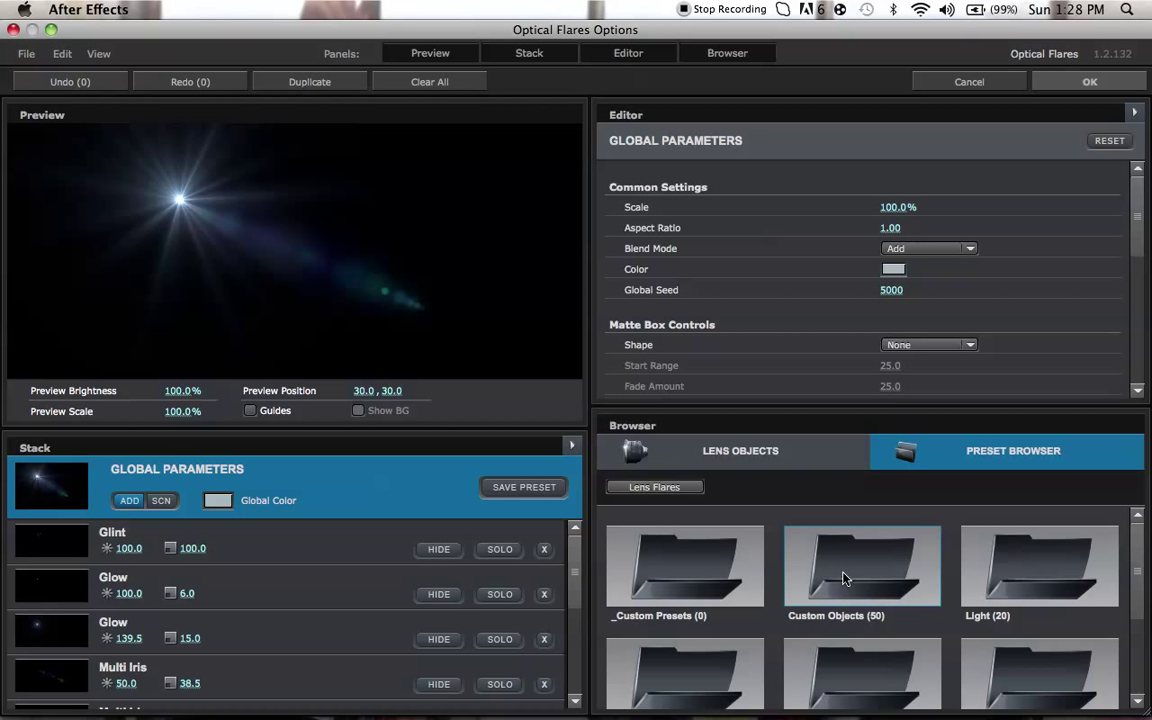
scroll(843, 578, down, 1)
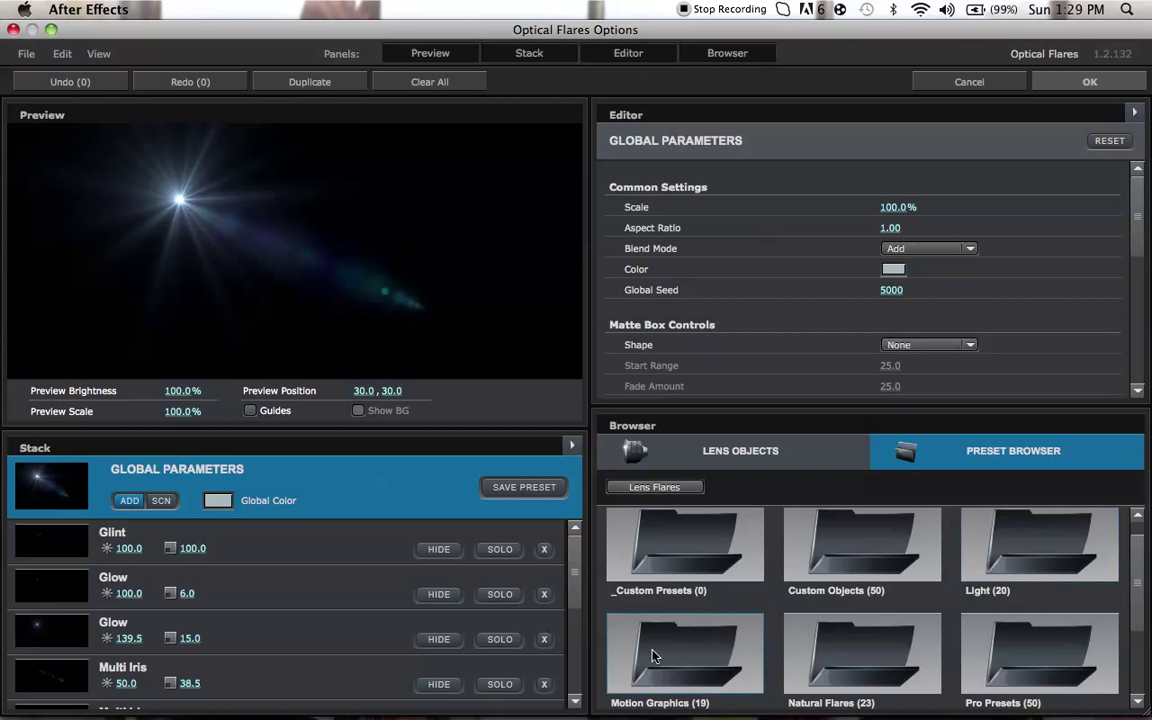
scroll(690, 621, down, 1)
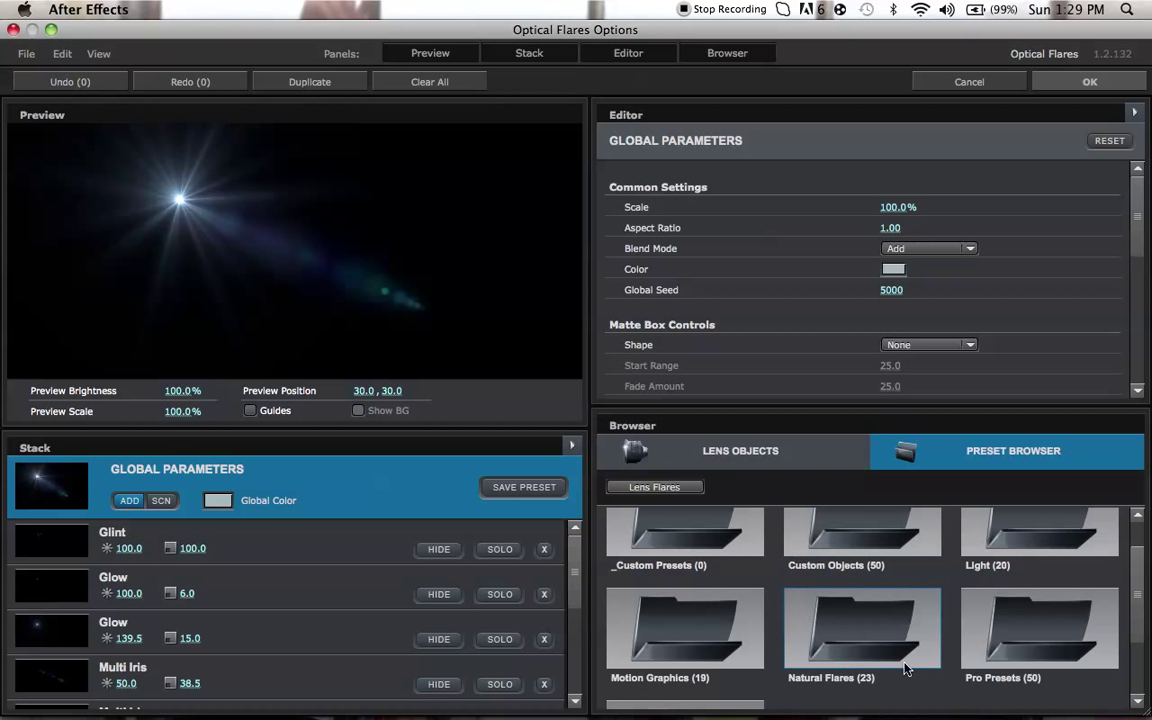
scroll(1028, 640, down, 4)
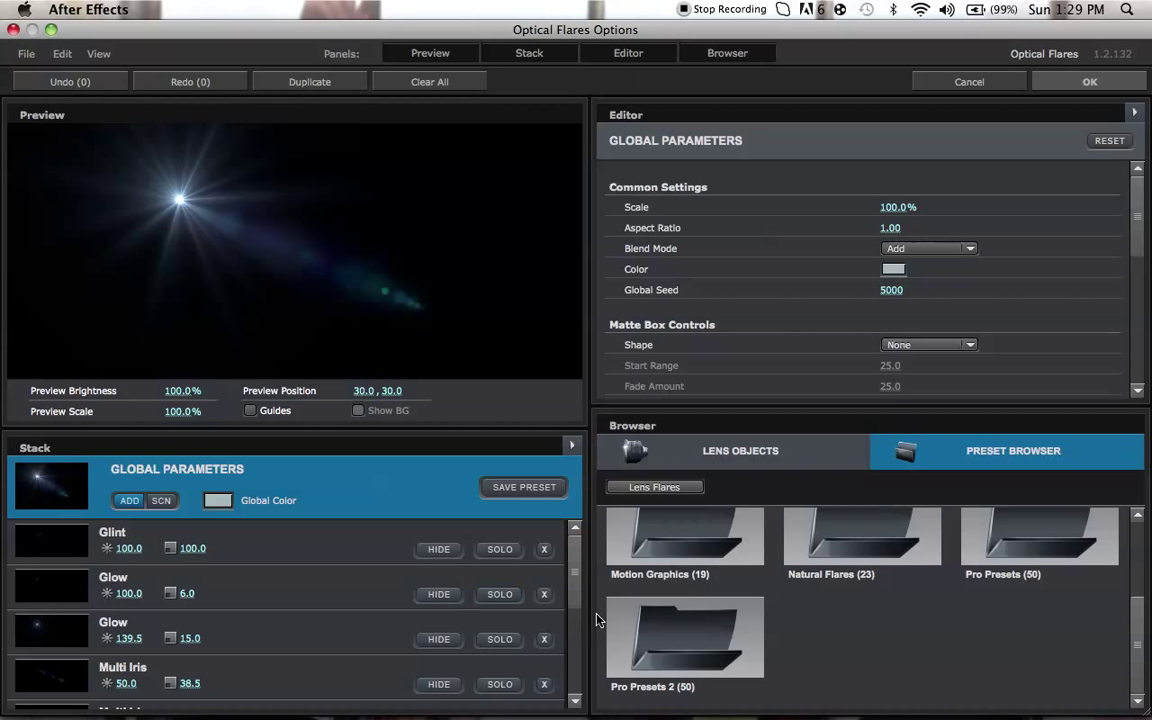
click(697, 640)
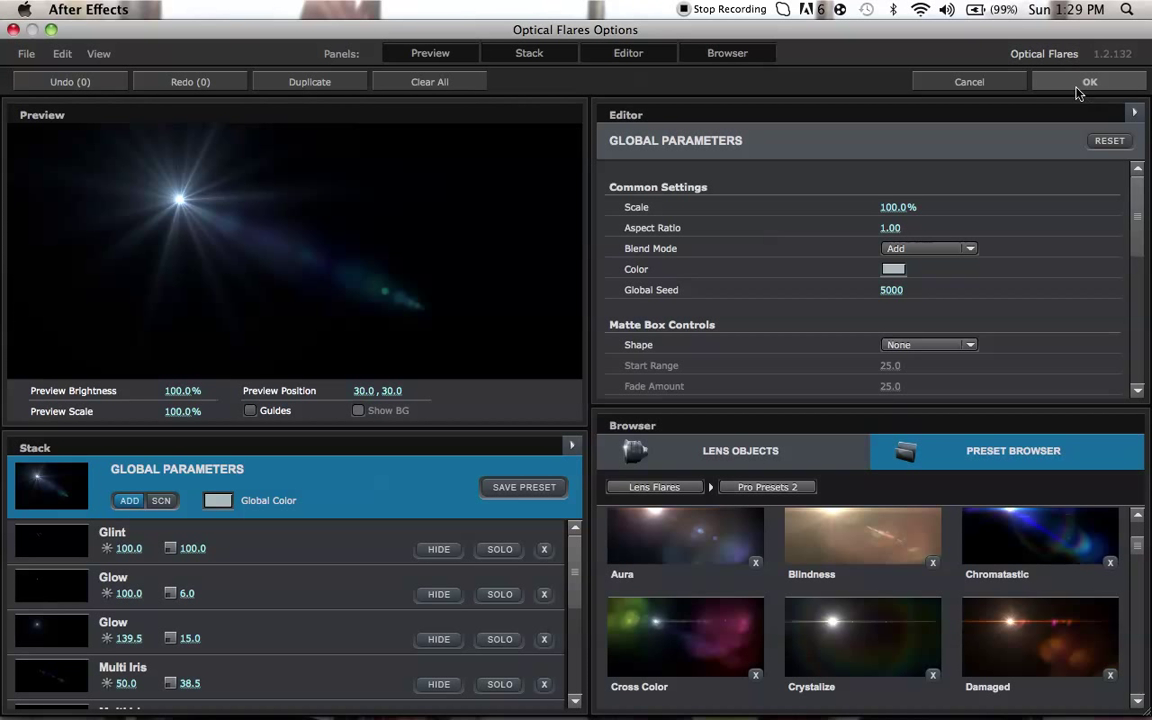
Step: Load the Artifractal preset from Pro Presets 2 and keep the Optical Flares options open
drag(728, 31, 980, 448)
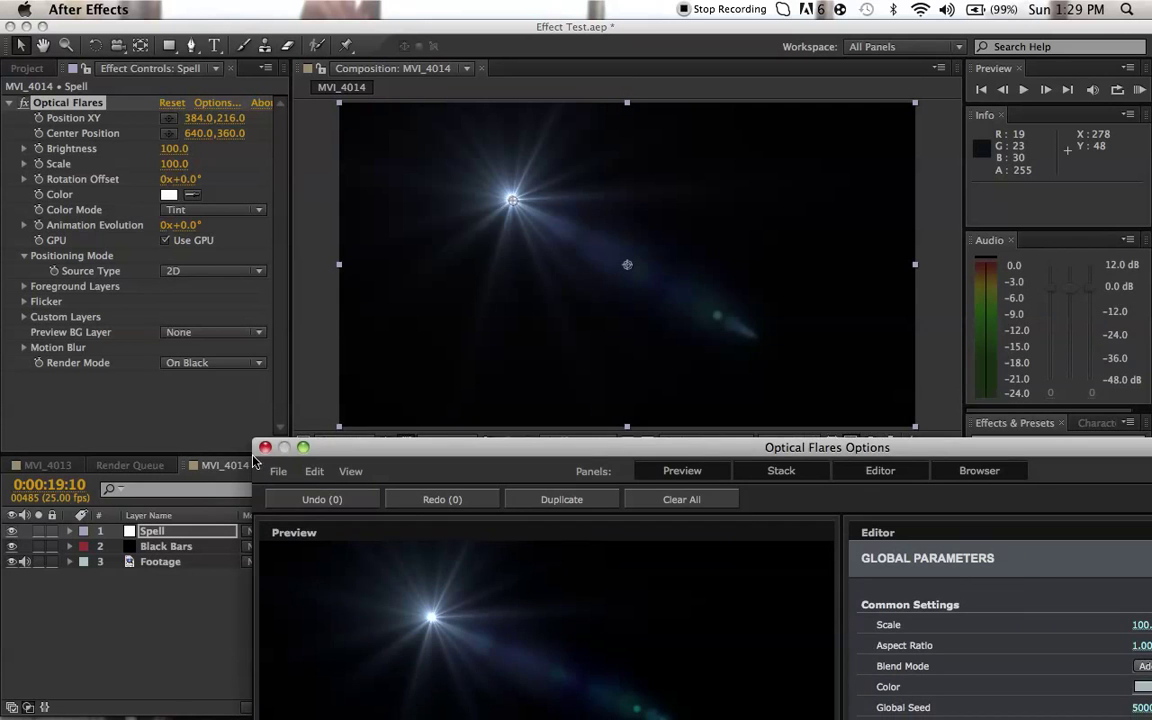
drag(347, 455, 92, 28)
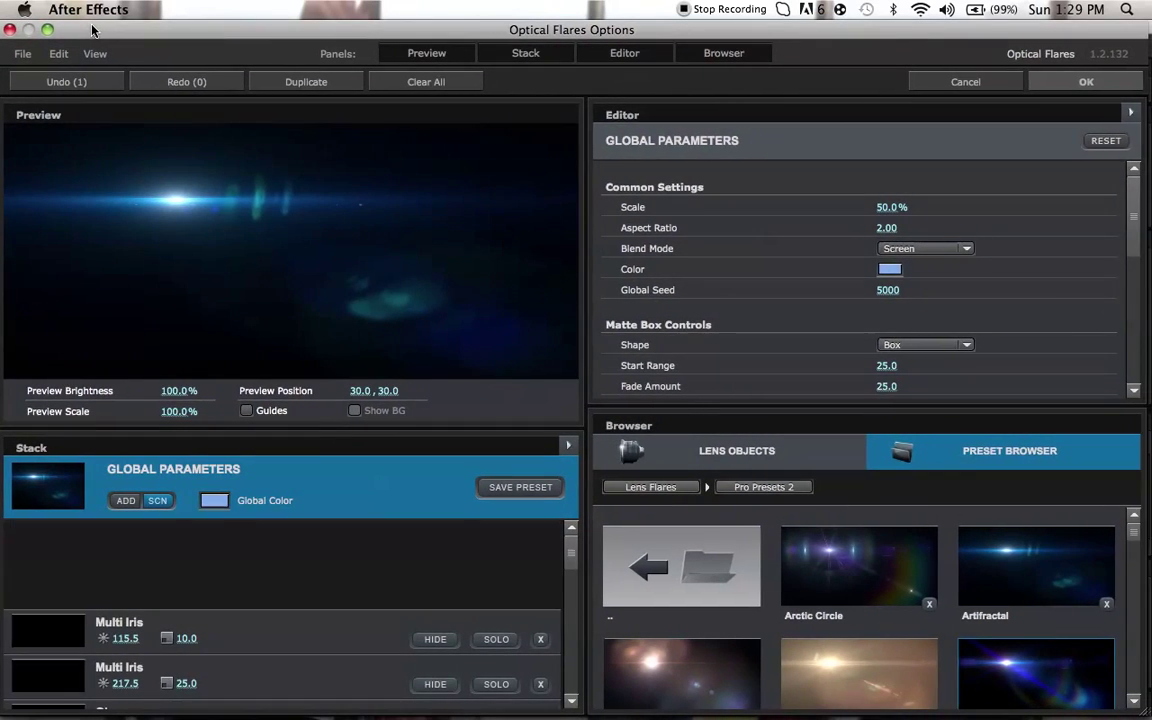
key(Escape)
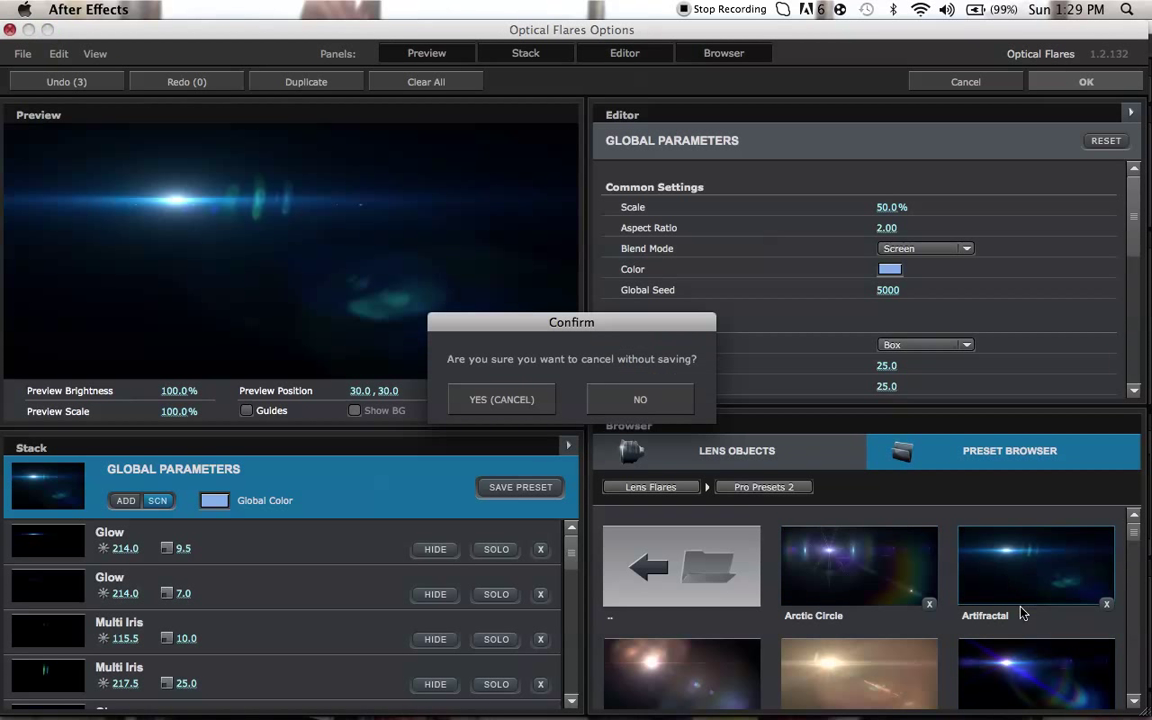
click(628, 400)
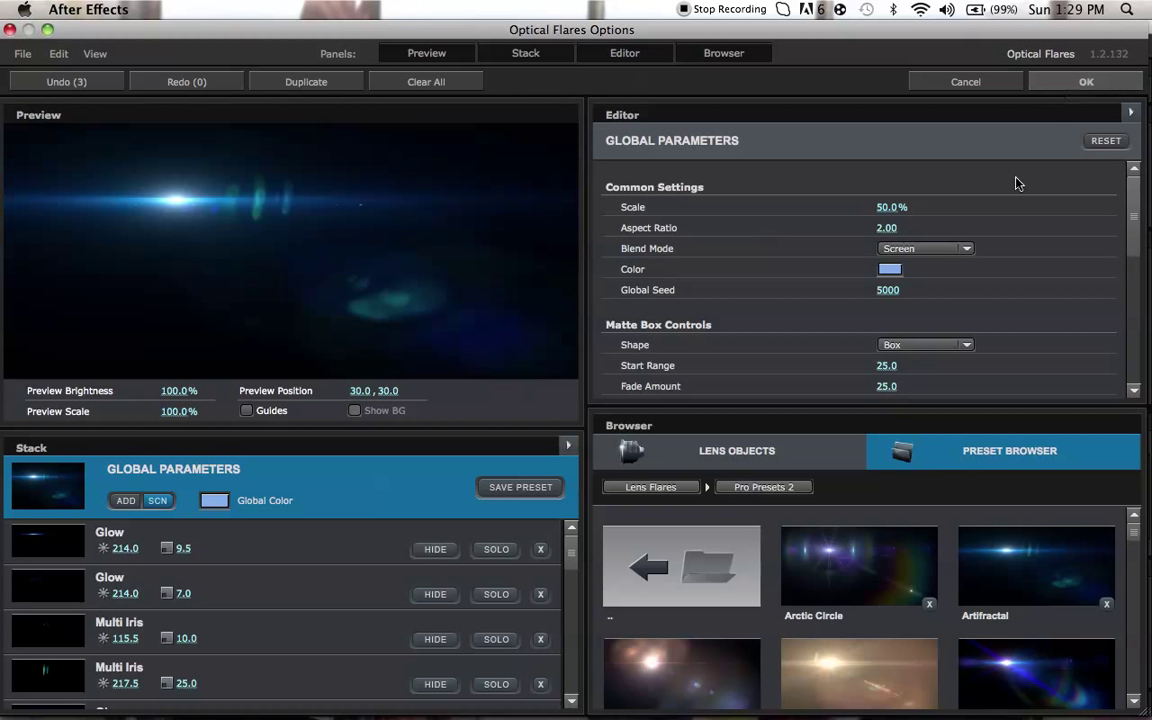
Step: Set the flare's global color to a darker blue with R 19, G 66, B 147
click(887, 270)
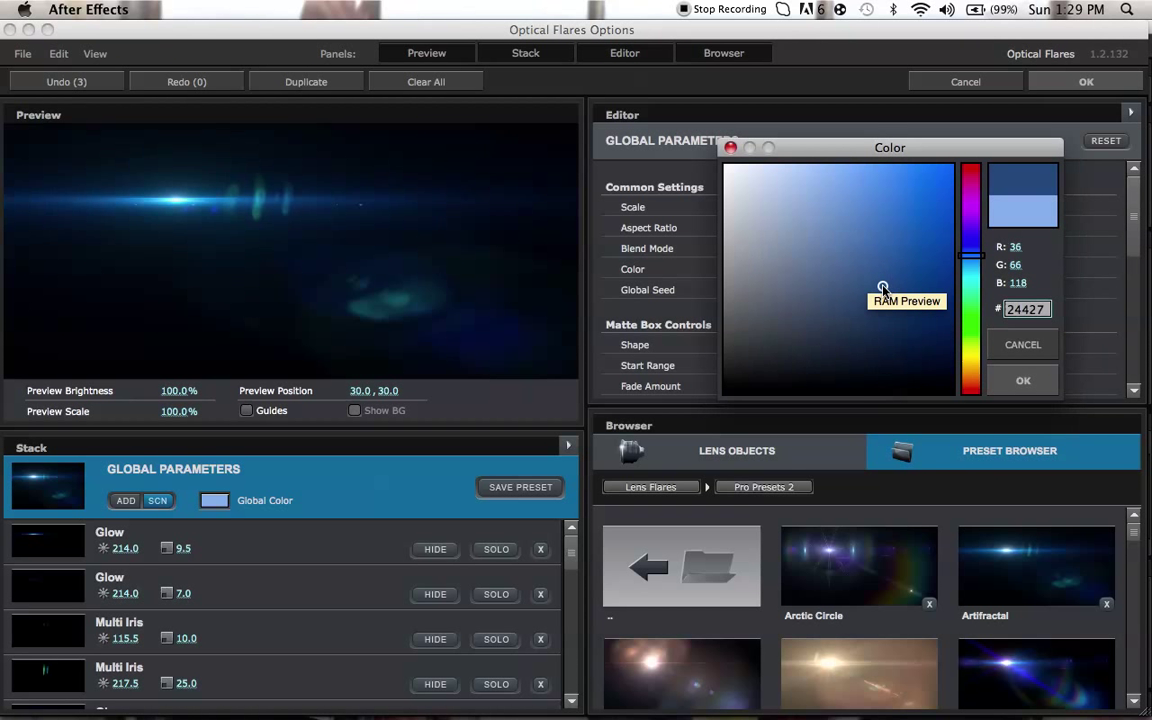
drag(968, 254, 976, 178)
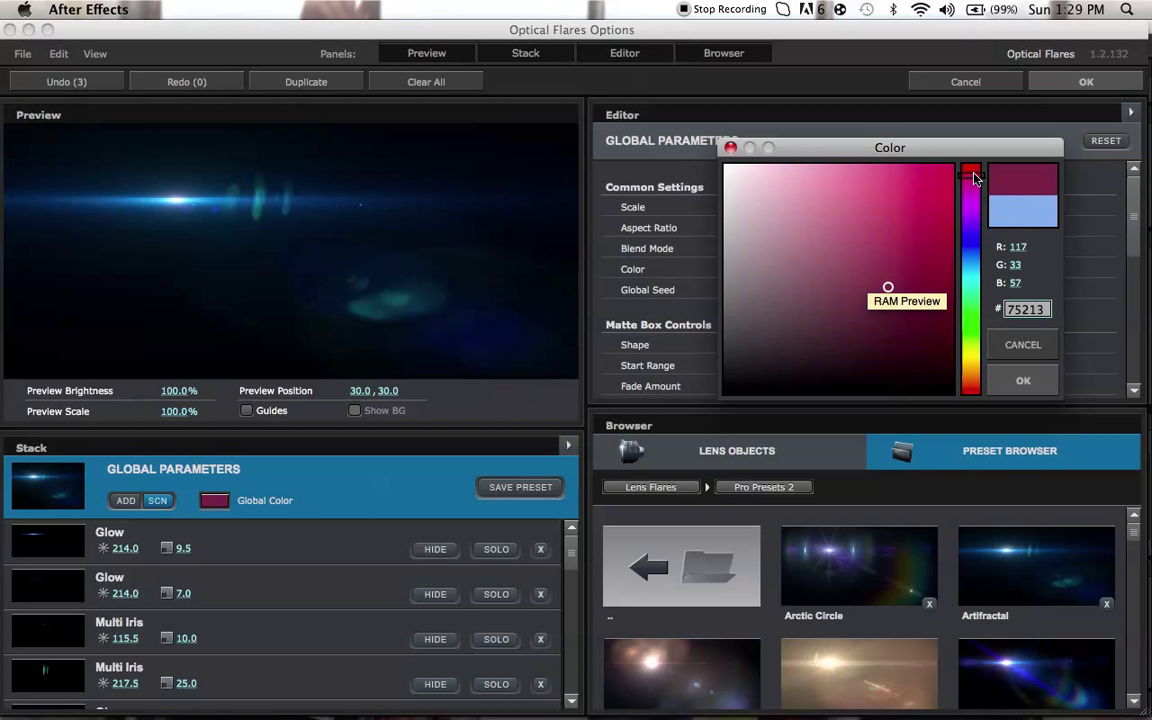
drag(888, 287, 954, 175)
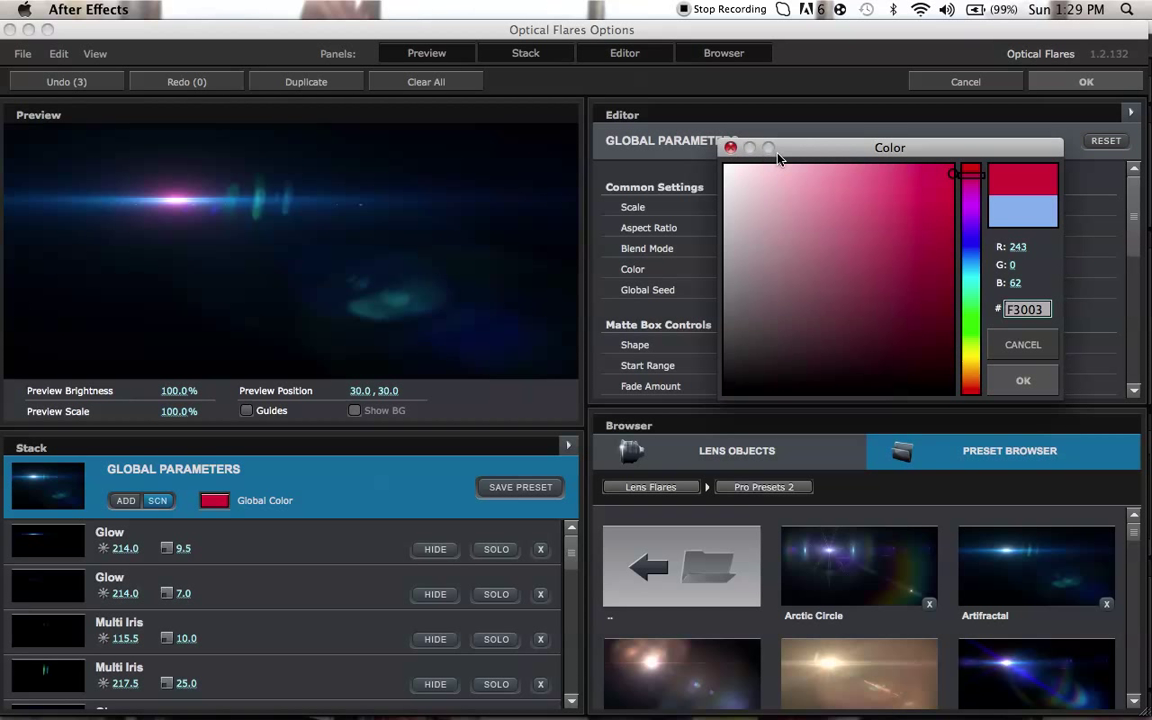
click(1022, 222)
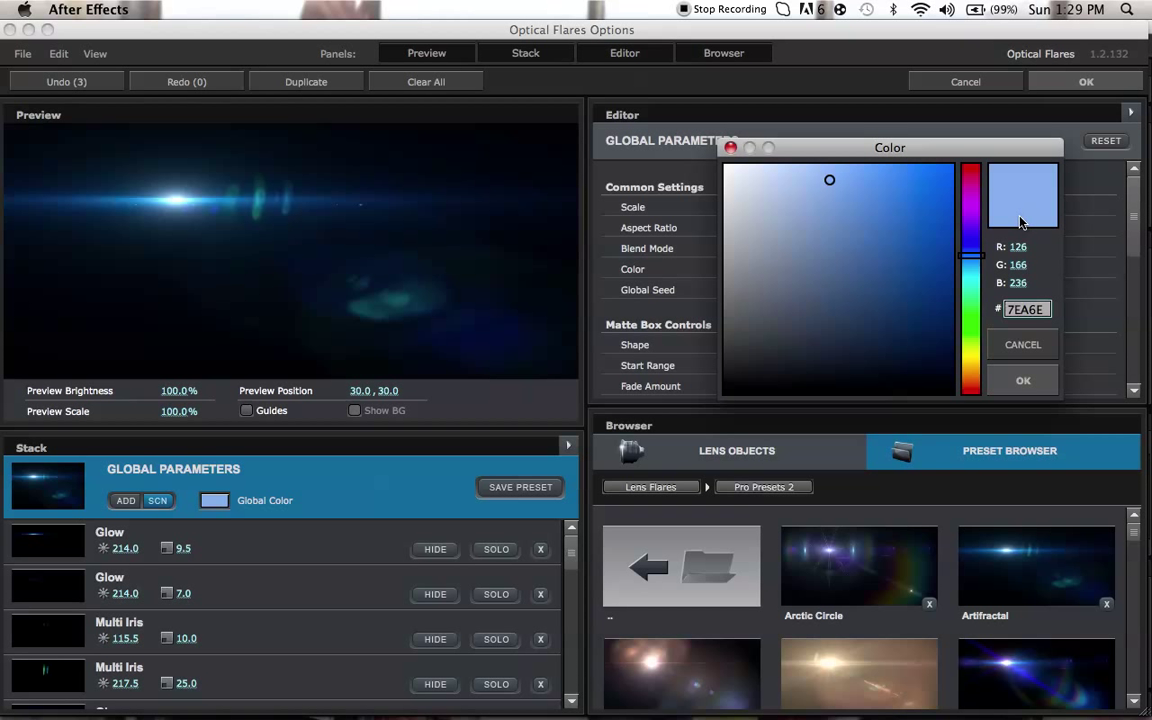
drag(805, 245, 955, 378)
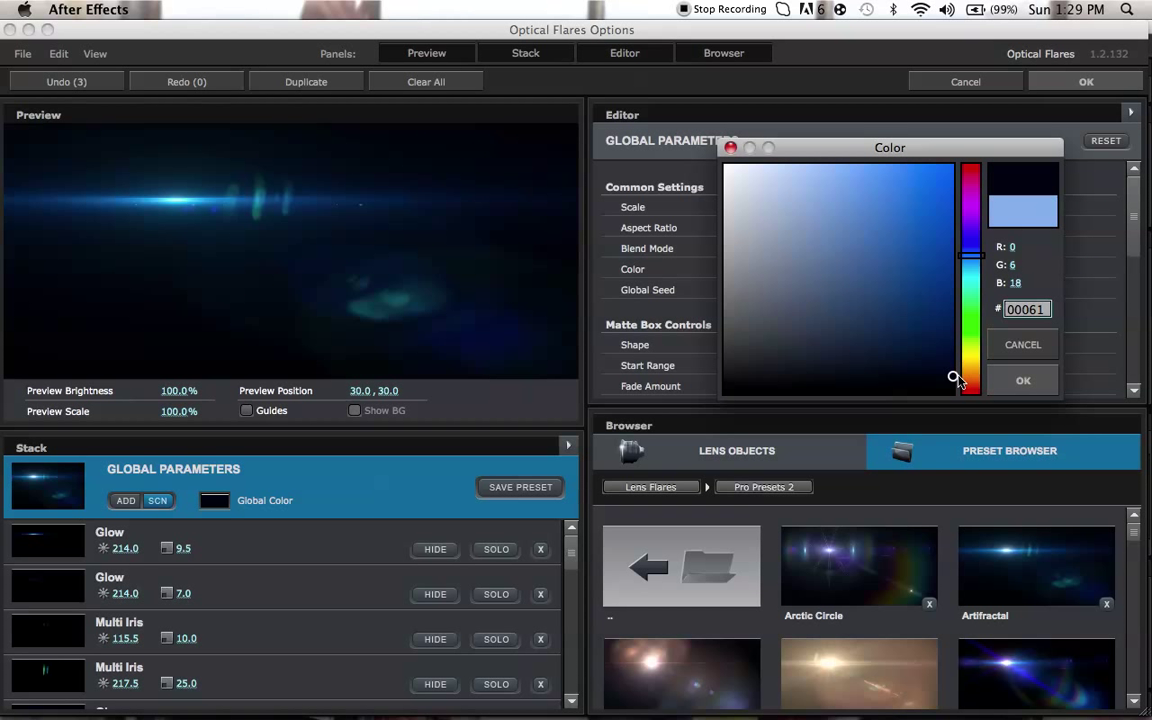
drag(943, 363, 926, 265)
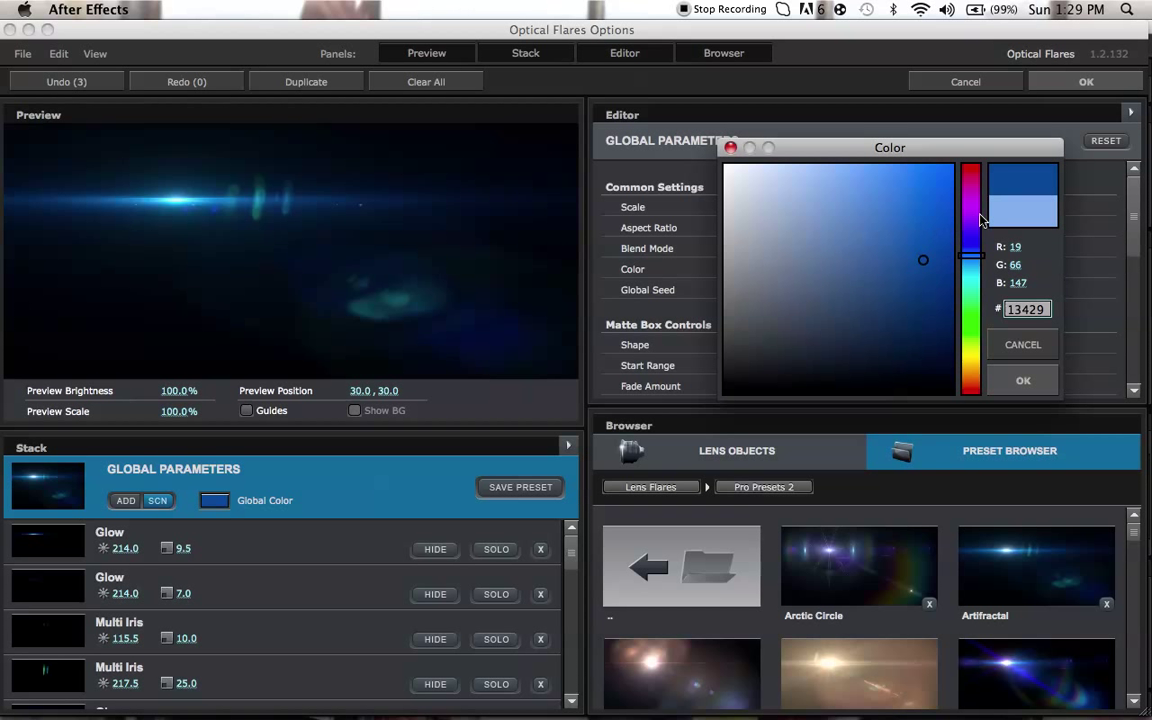
click(1021, 379)
Step: Try the Add blend mode in the flare's global parameters and switch it back to Screen
scroll(1019, 323, down, 5)
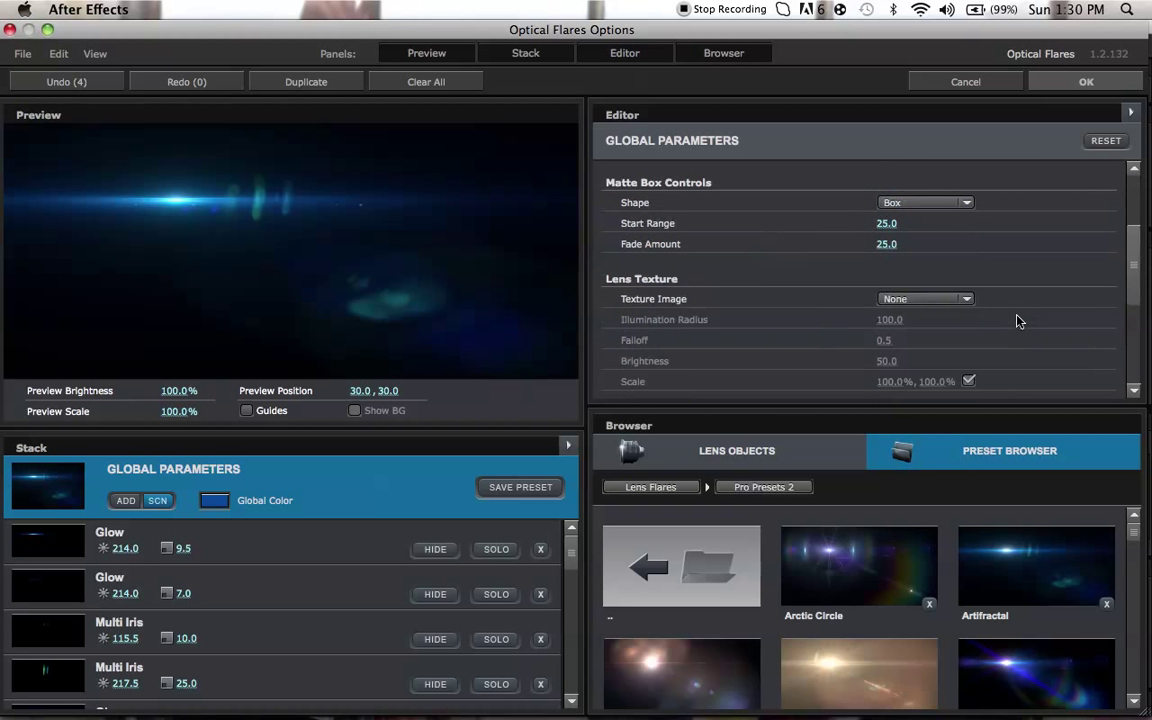
scroll(1017, 321, up, 1)
scroll(1015, 321, up, 4)
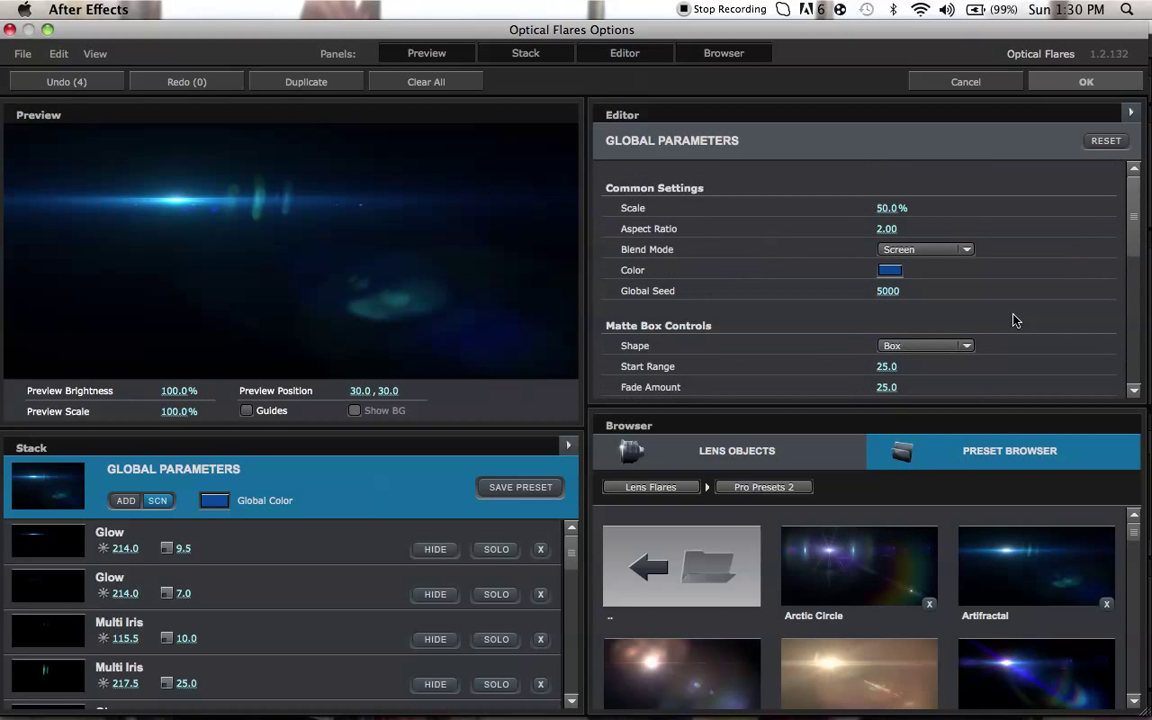
click(955, 250)
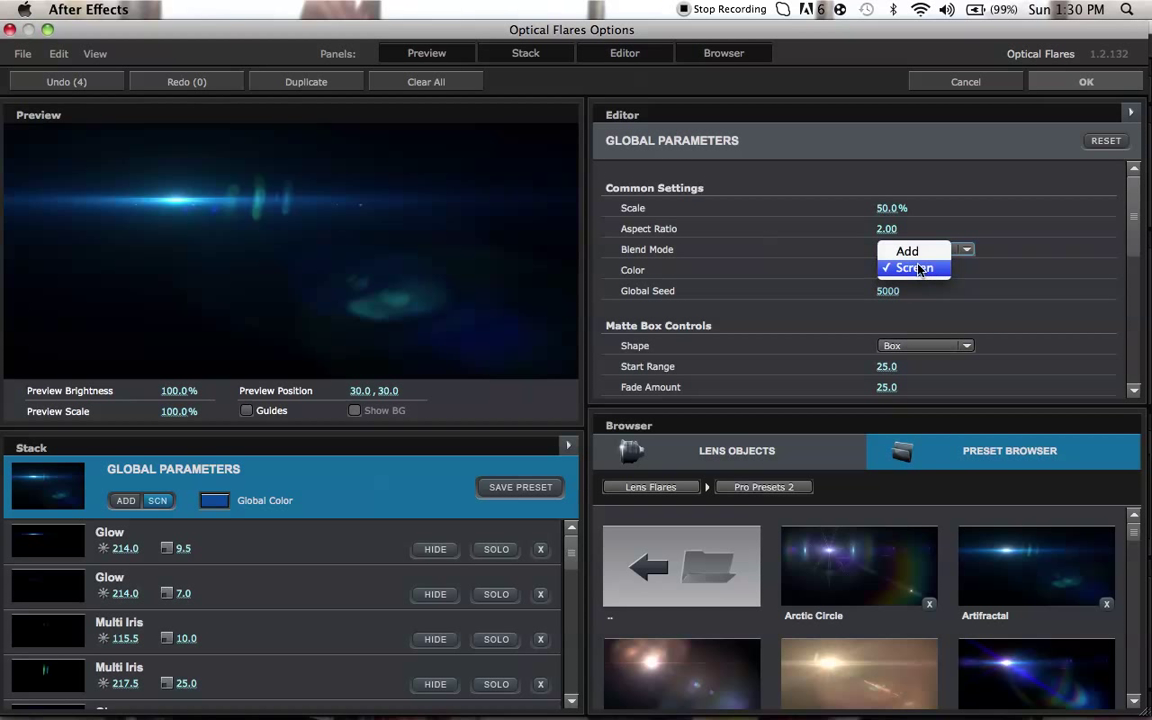
click(910, 250)
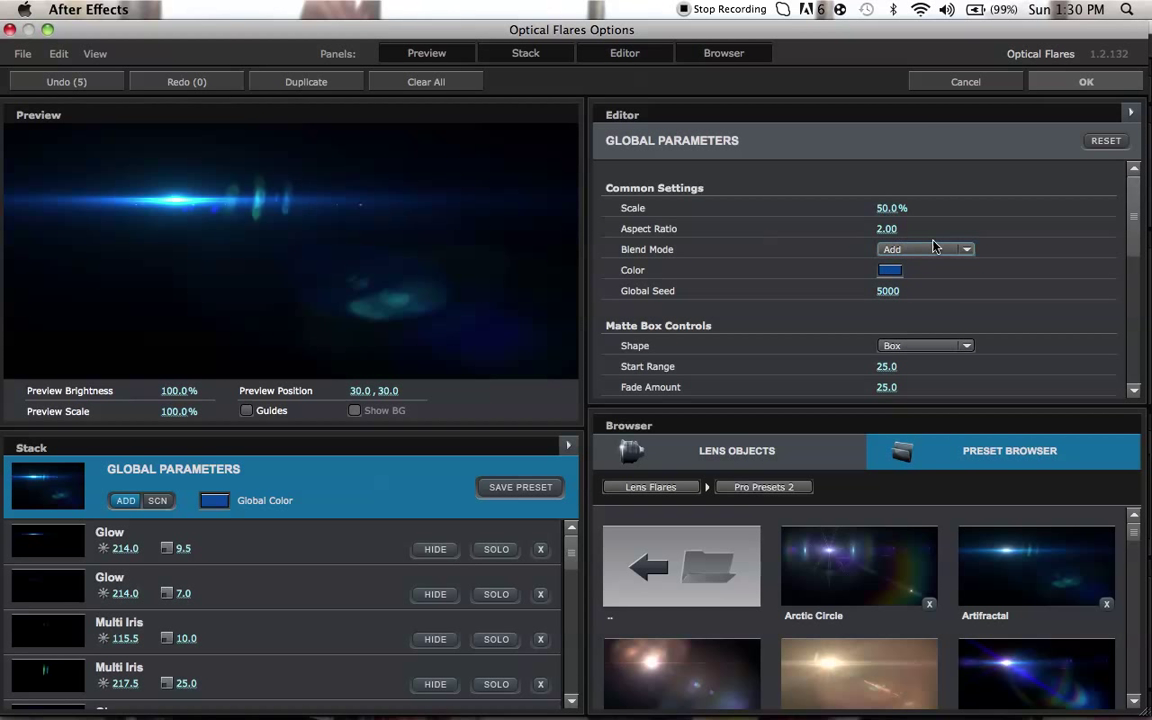
click(962, 250)
click(905, 265)
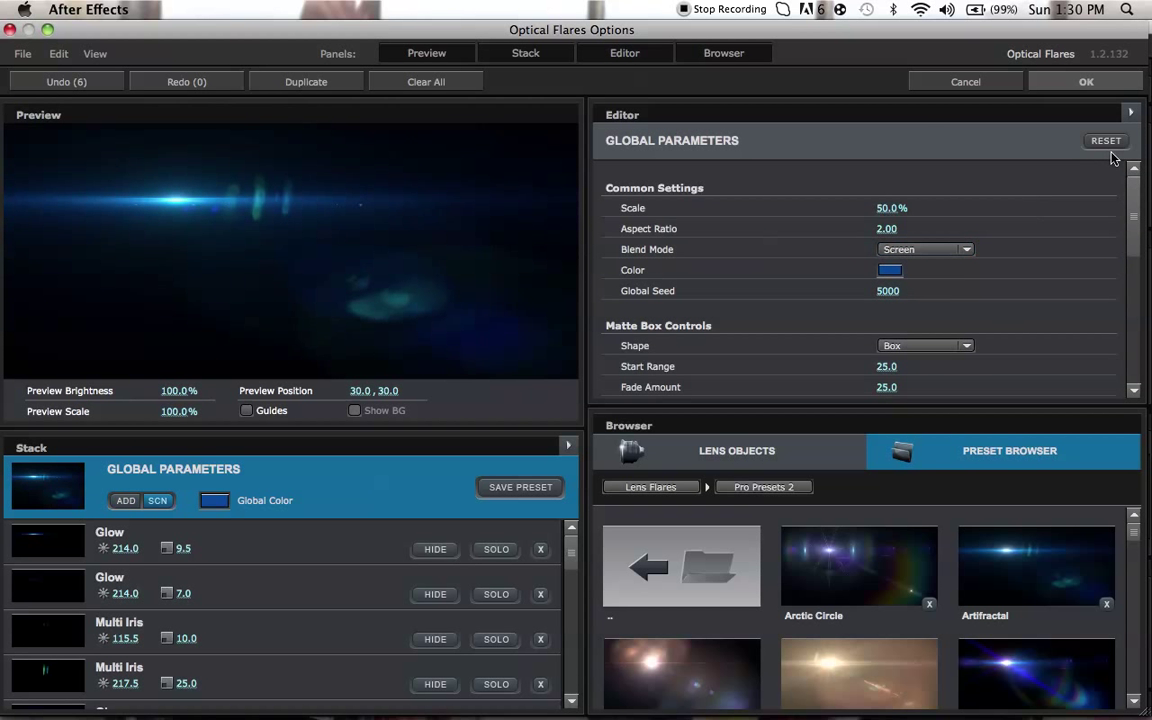
Step: Apply the flare design and move the flare's light source in the composition to about 1012, 330
click(966, 81)
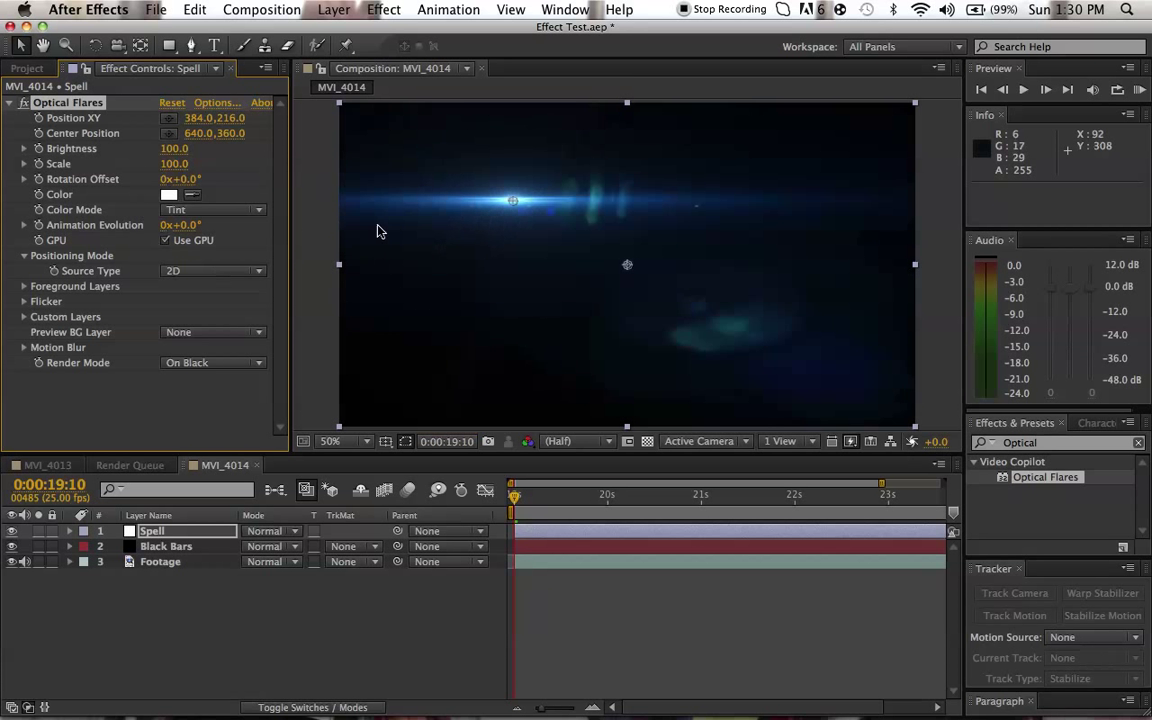
drag(511, 205, 794, 255)
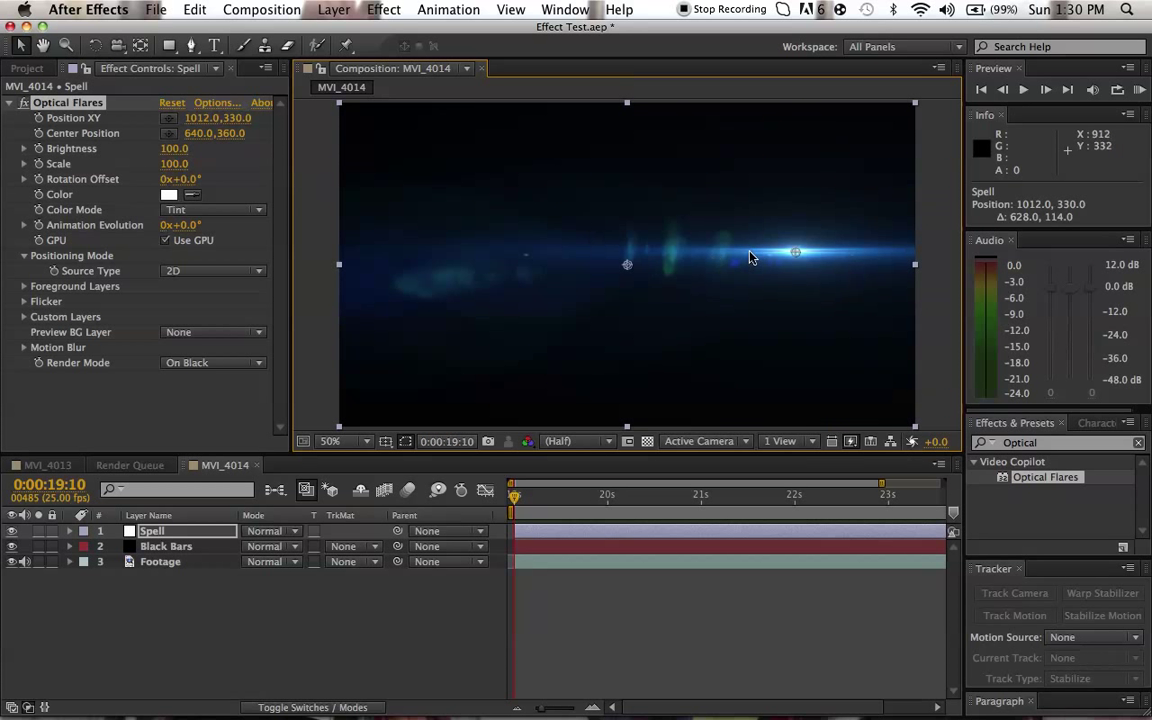
Step: Set the Optical Flares render mode to Over Original and its brightness to 0
click(230, 363)
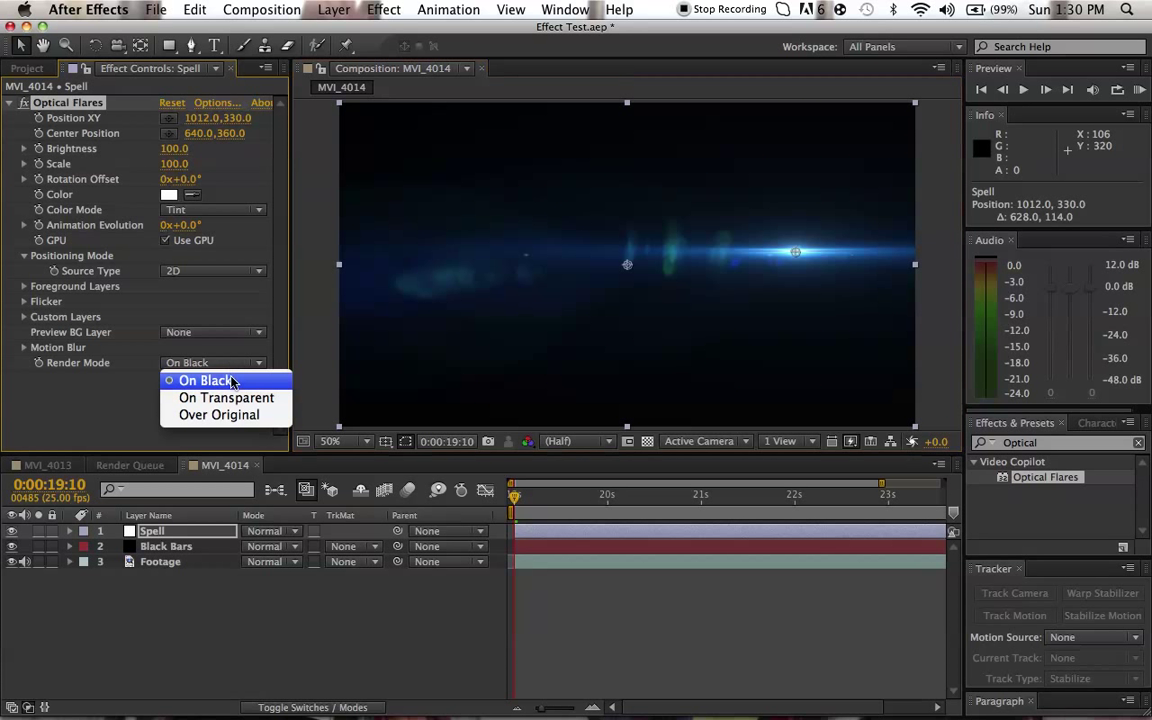
click(234, 415)
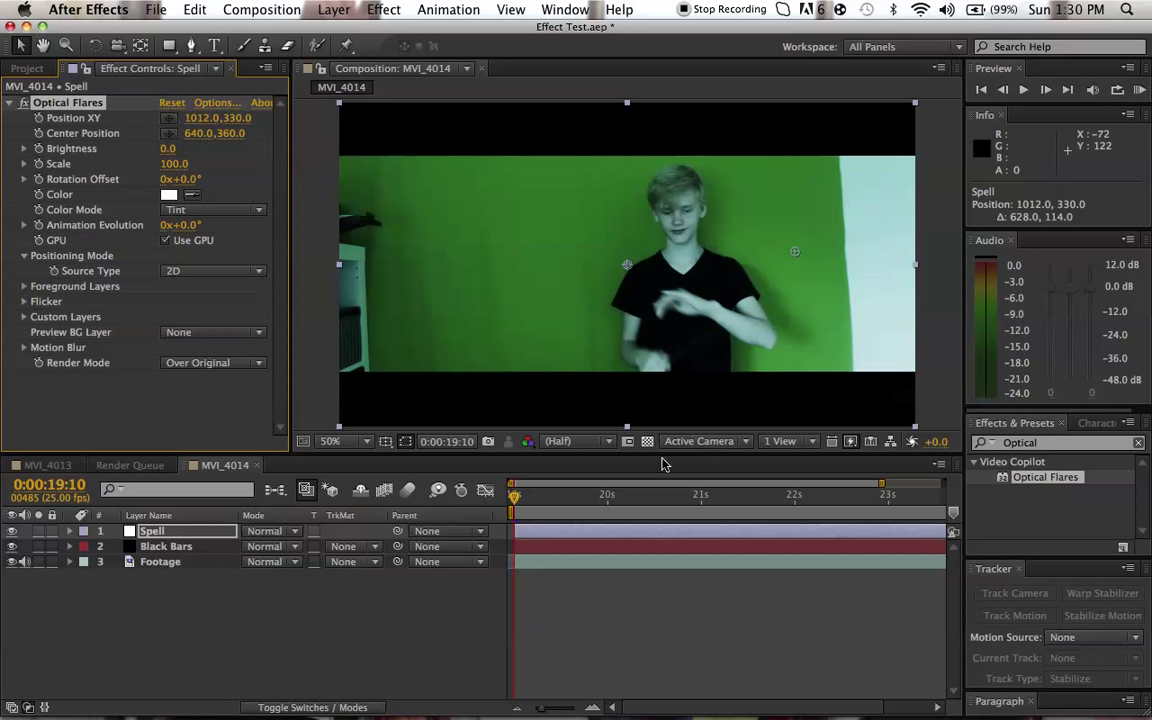
Step: Step through the frames and play the footage up to 0:00:20:24 to find where the spell should start
key(Page_Down)
key(Page_Down)
key(Page_Down)
key(Page_Down)
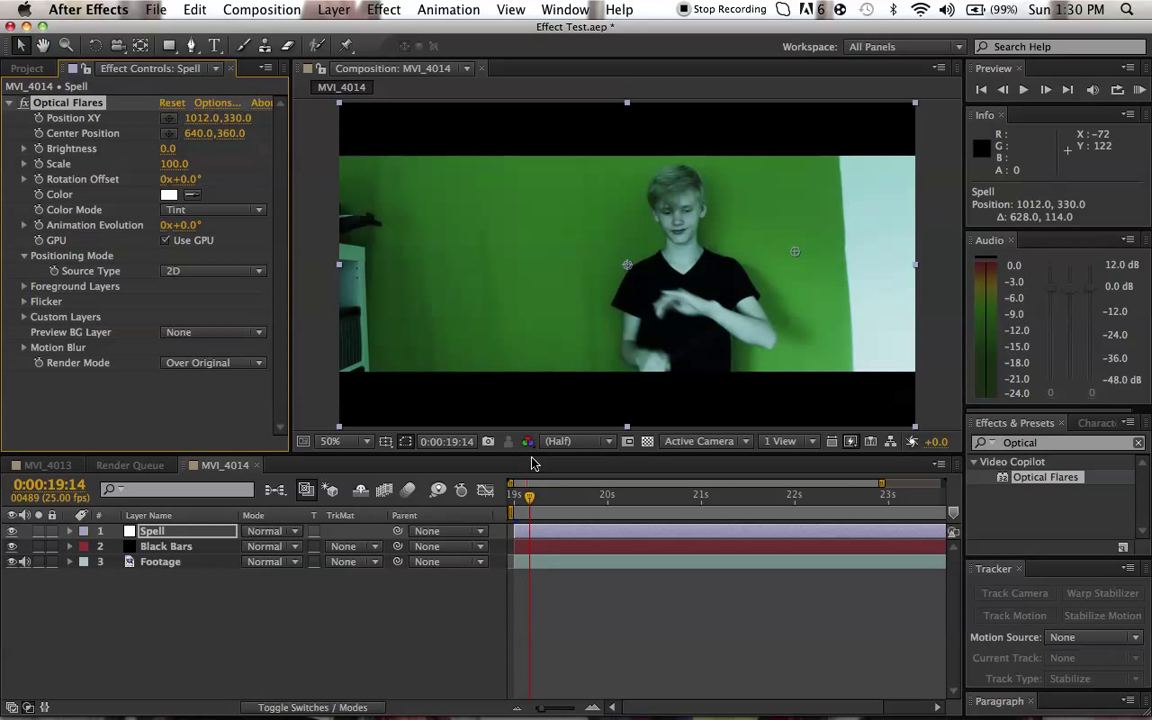
key(Page_Down)
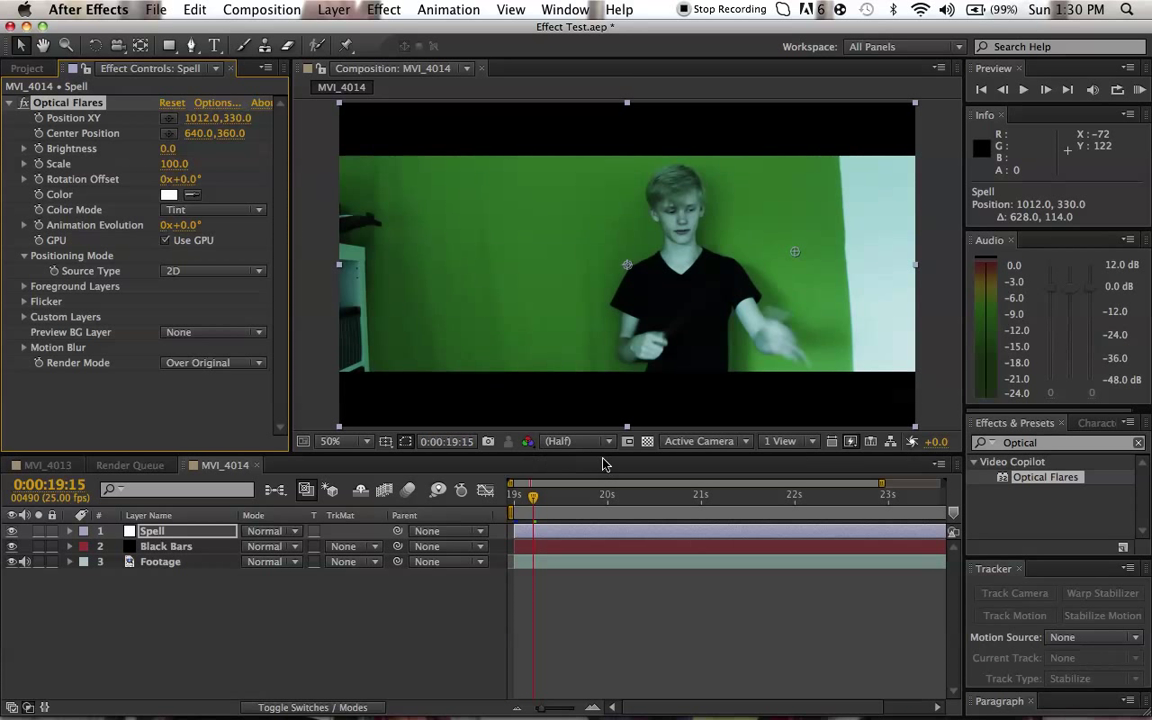
key(space)
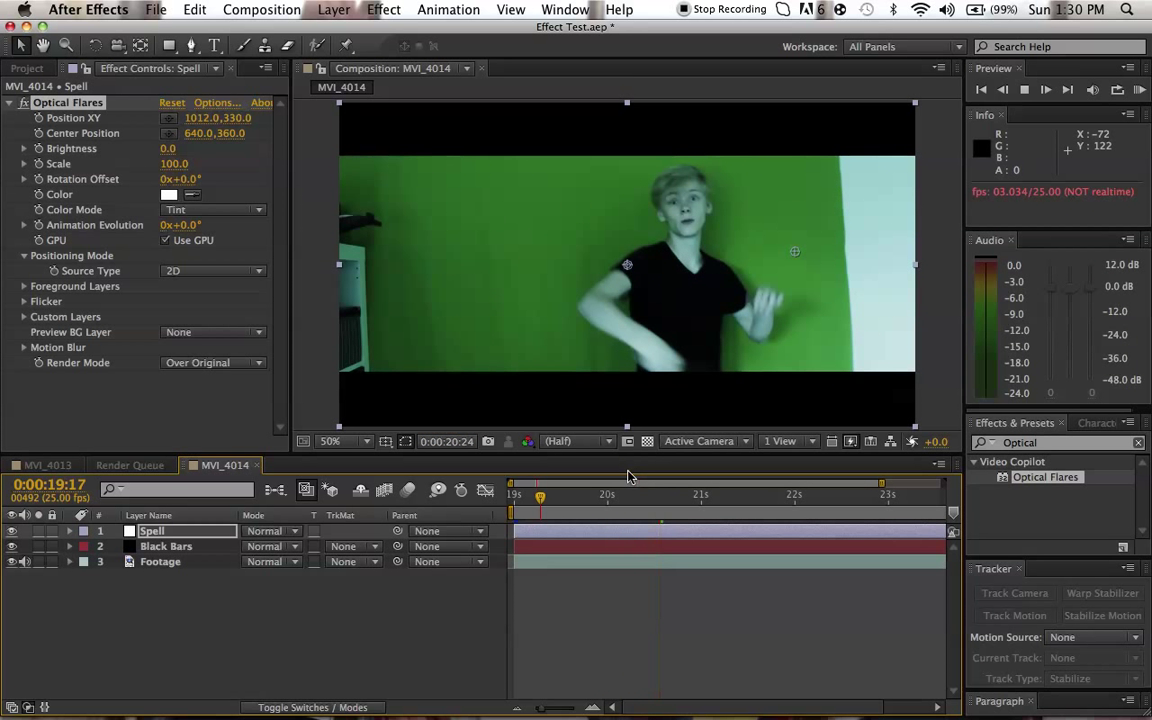
key(space)
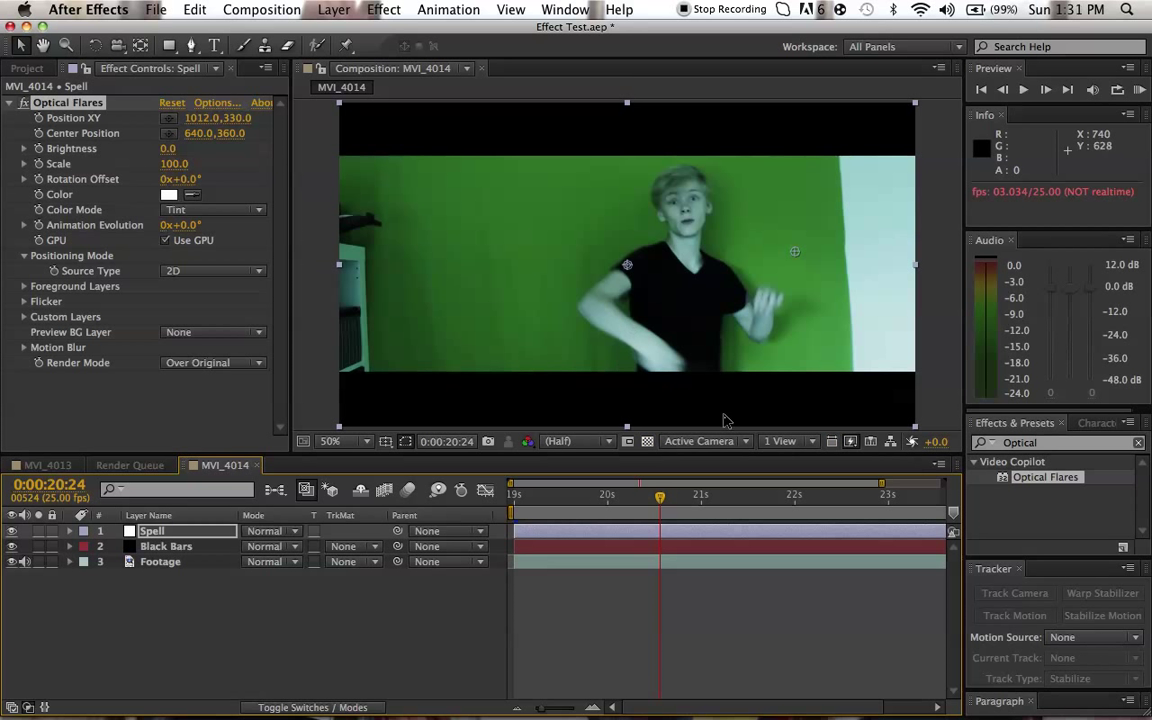
Step: Move the Spell layer below Black Bars and hide the Black Bars layer
drag(152, 531, 166, 543)
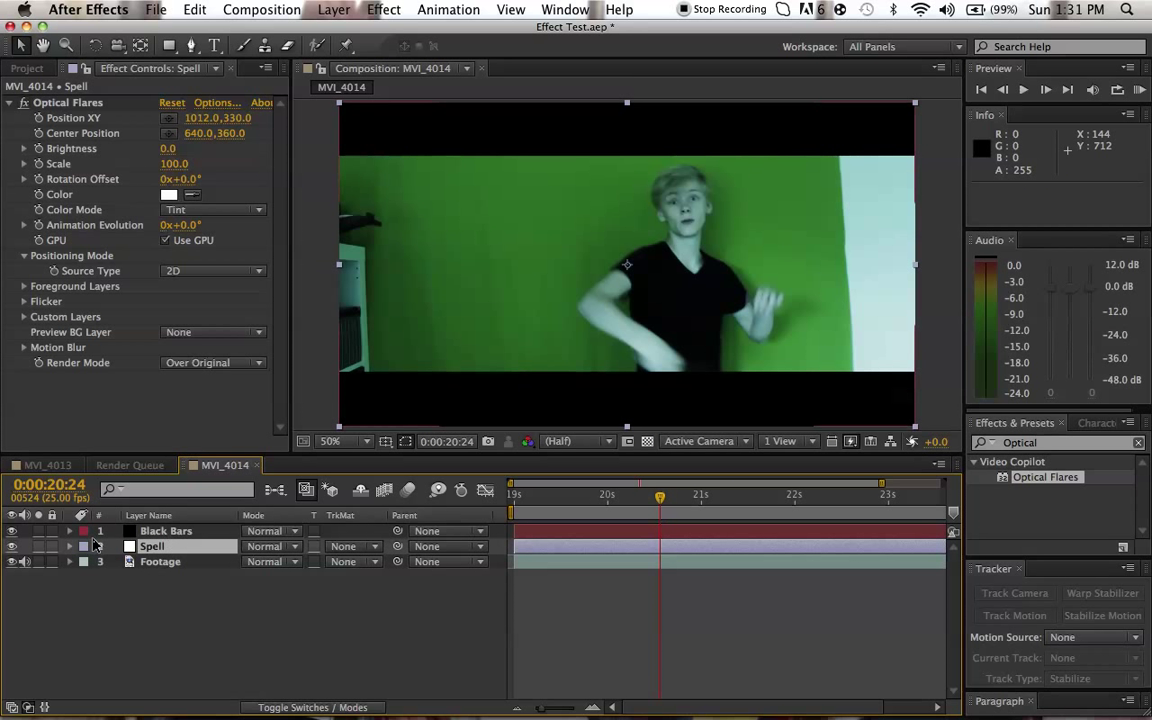
click(13, 532)
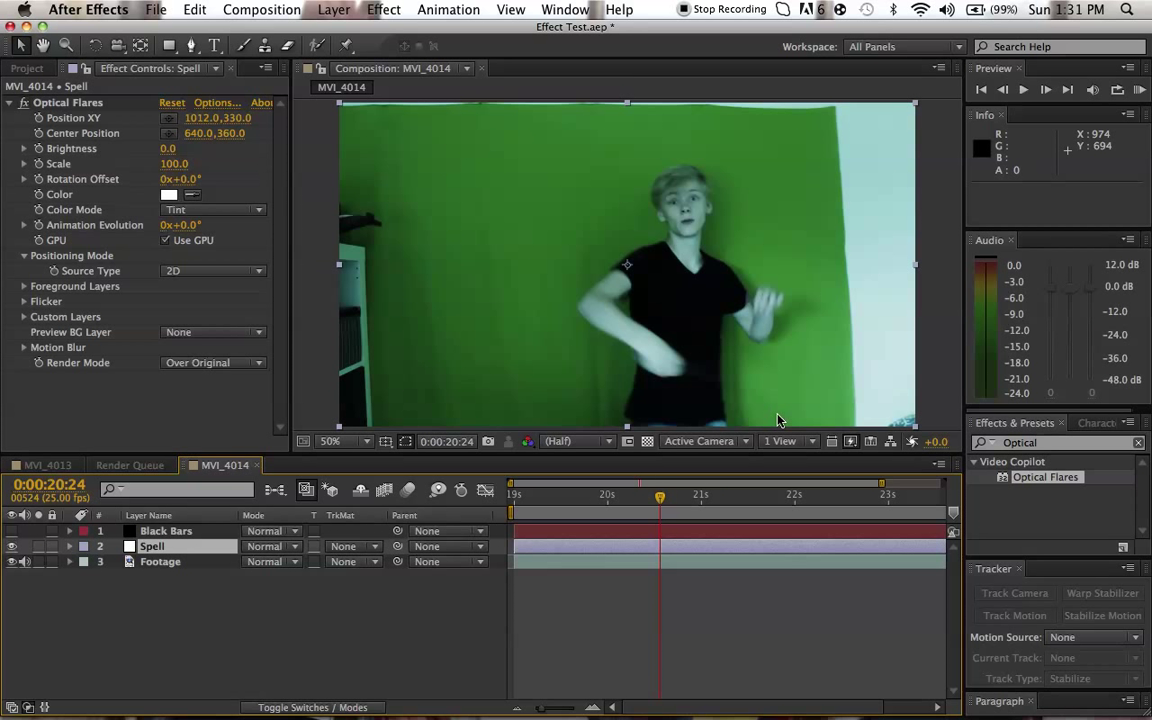
Step: Trim the start of the Spell layer to 0:00:20:22
key(Page_Up)
key(Page_Up)
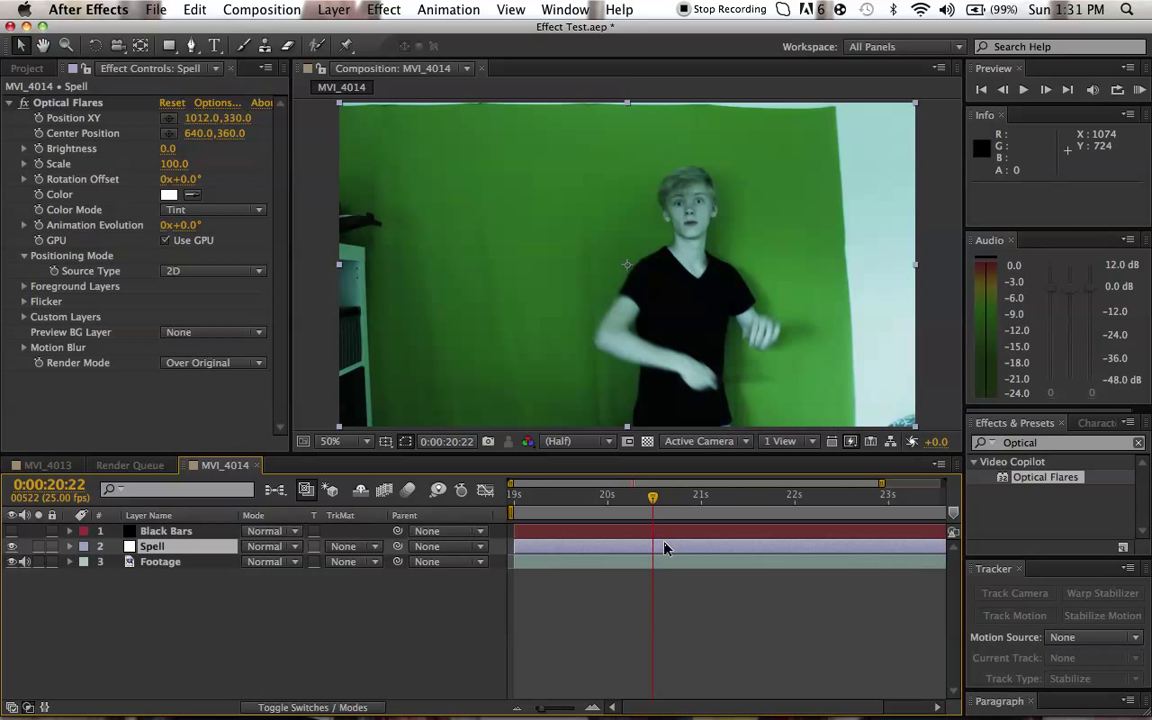
drag(511, 547, 651, 548)
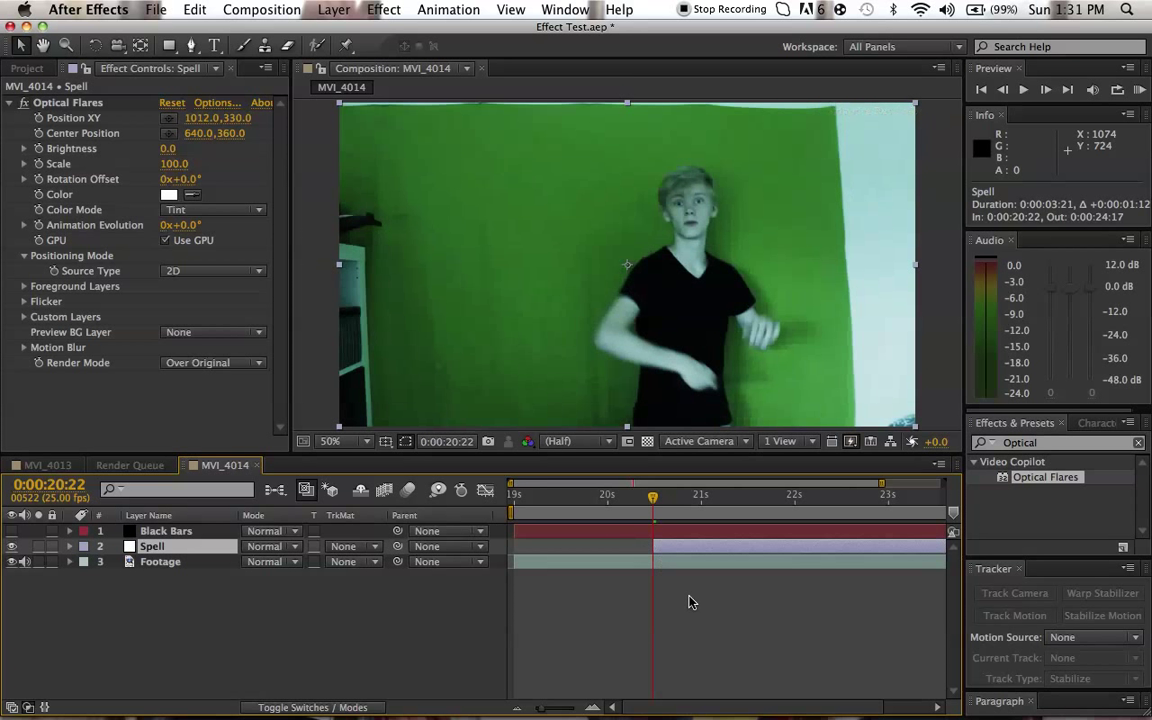
Step: Enable keyframing for the flare's Position XY and Brightness at 0:00:20:22 and place the flare at about 946, 606
click(40, 105)
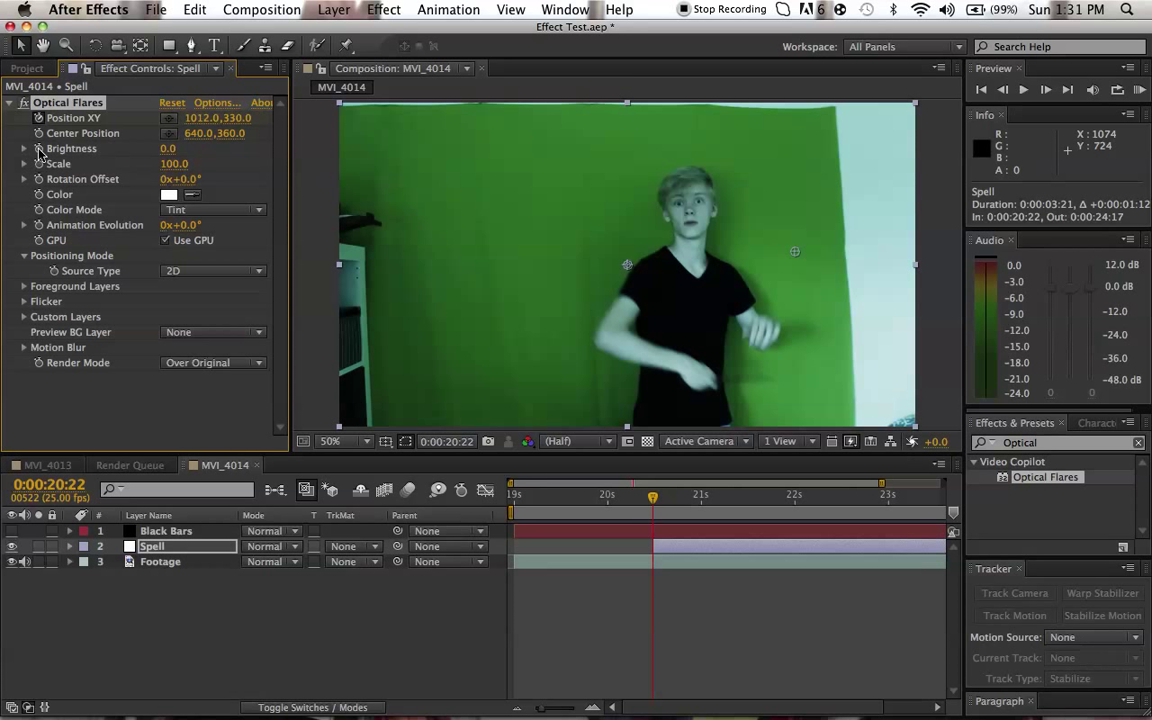
click(39, 149)
drag(797, 256, 764, 377)
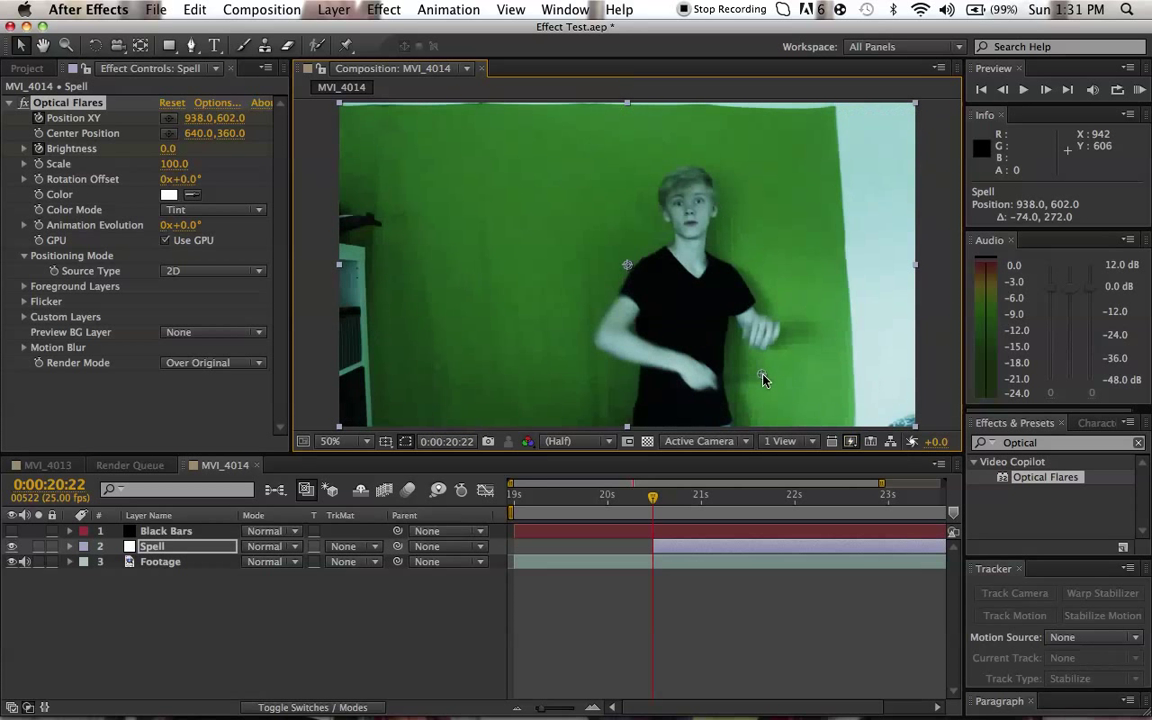
drag(761, 376, 768, 380)
Step: Keyframe the flare's position frame by frame along the wand's swing from 906, 568 at 0:00:20:23 to -186, 122 at 0:00:21:02
key(Page_Down)
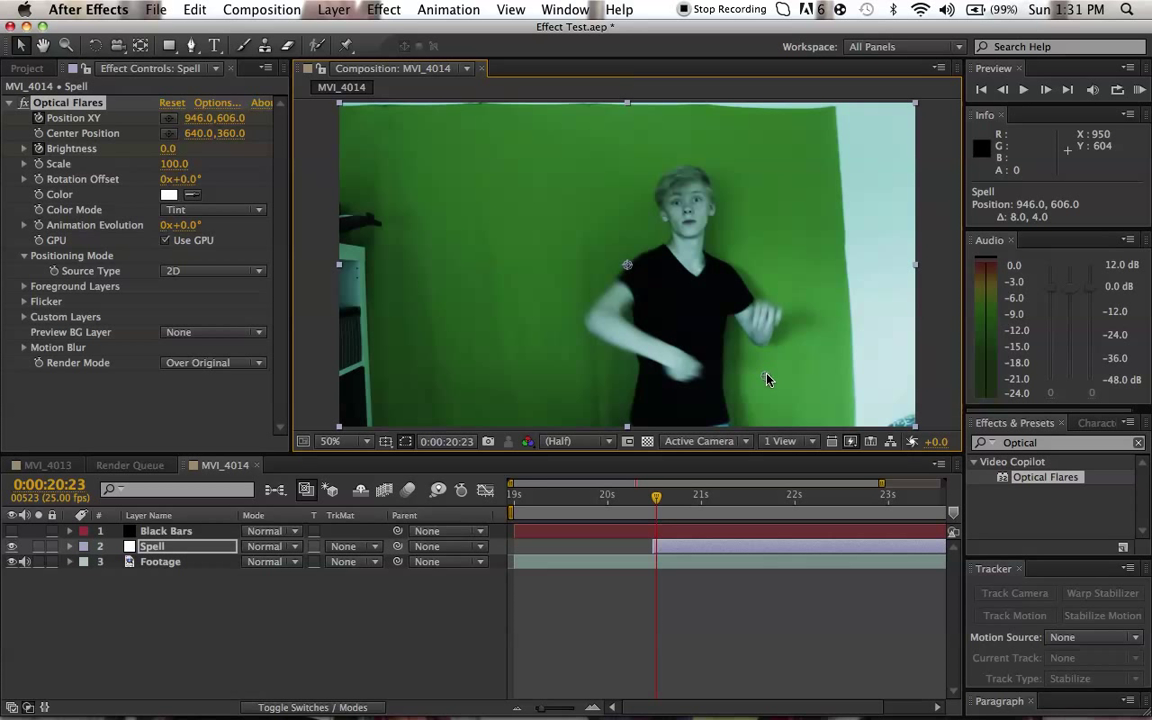
key(Page_Up)
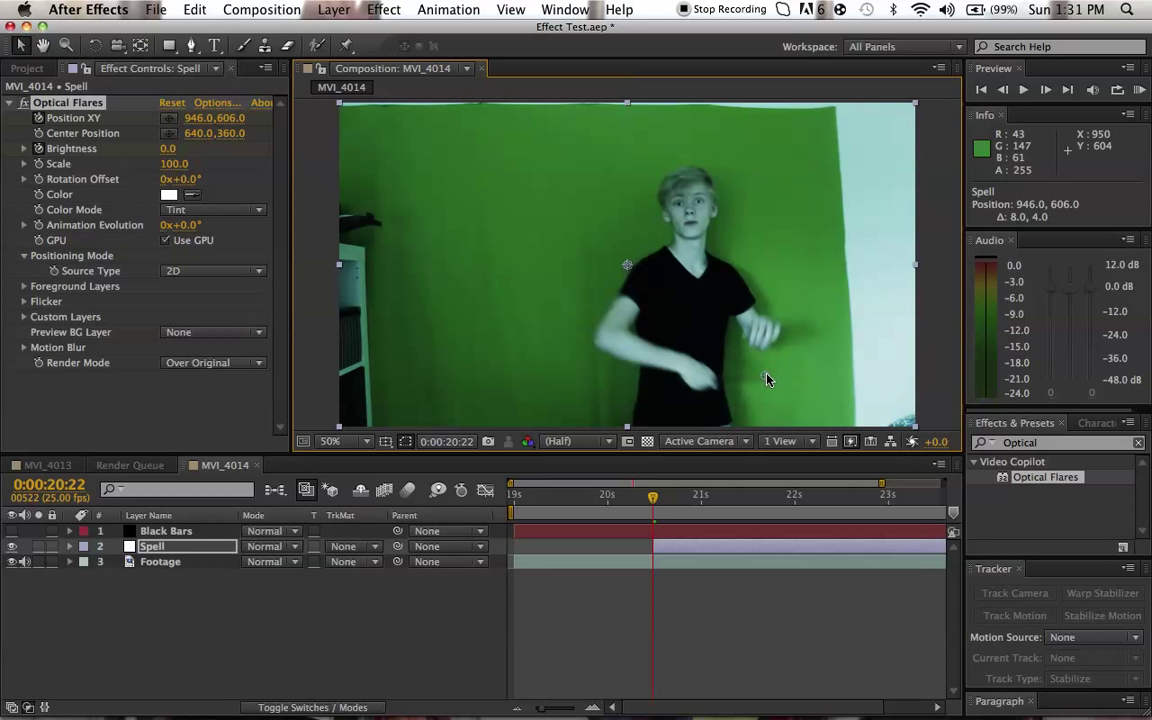
key(Page_Down)
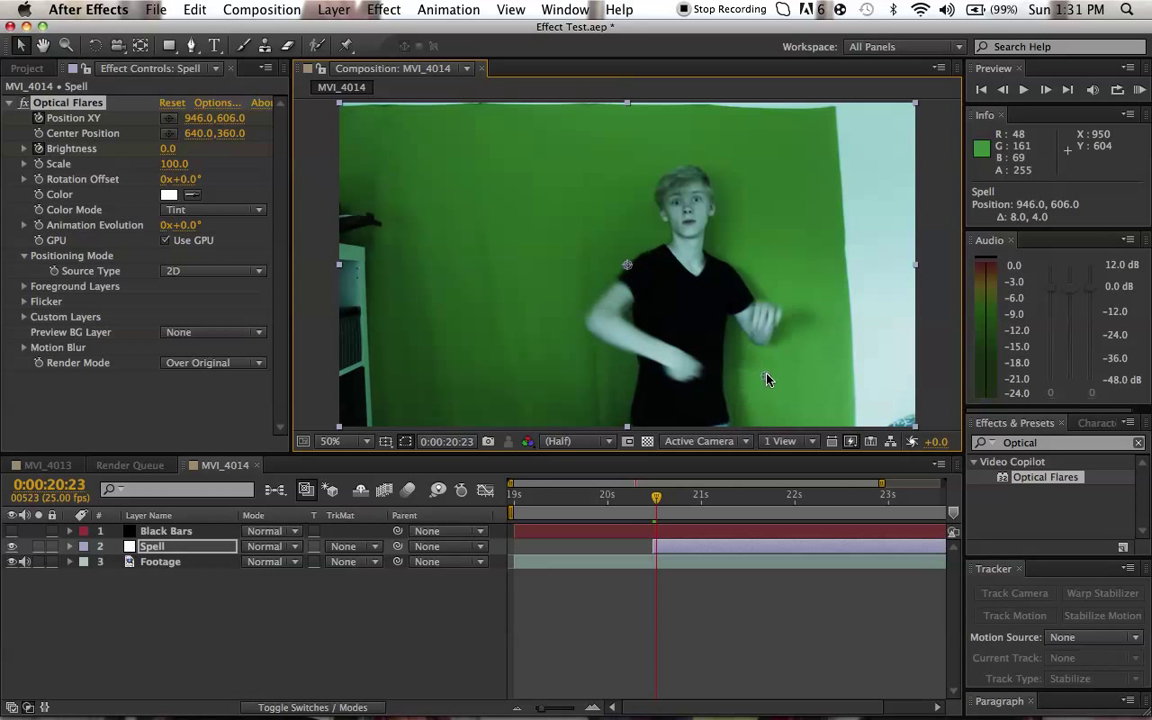
drag(766, 379, 750, 365)
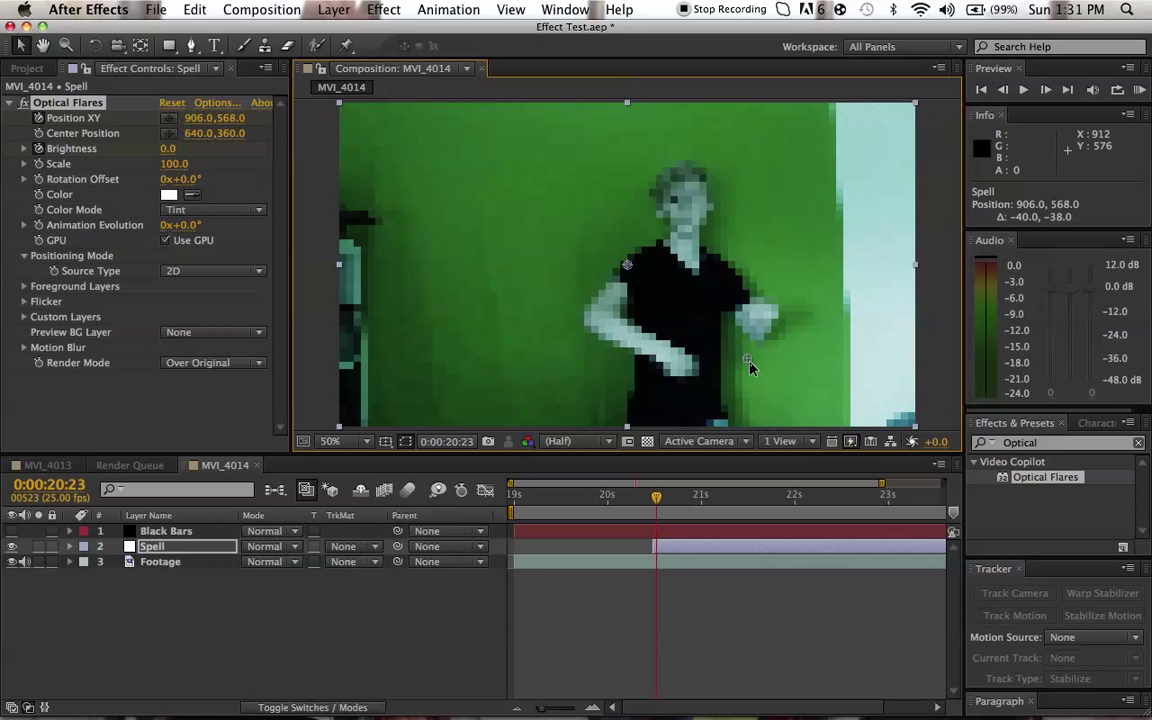
key(Page_Down)
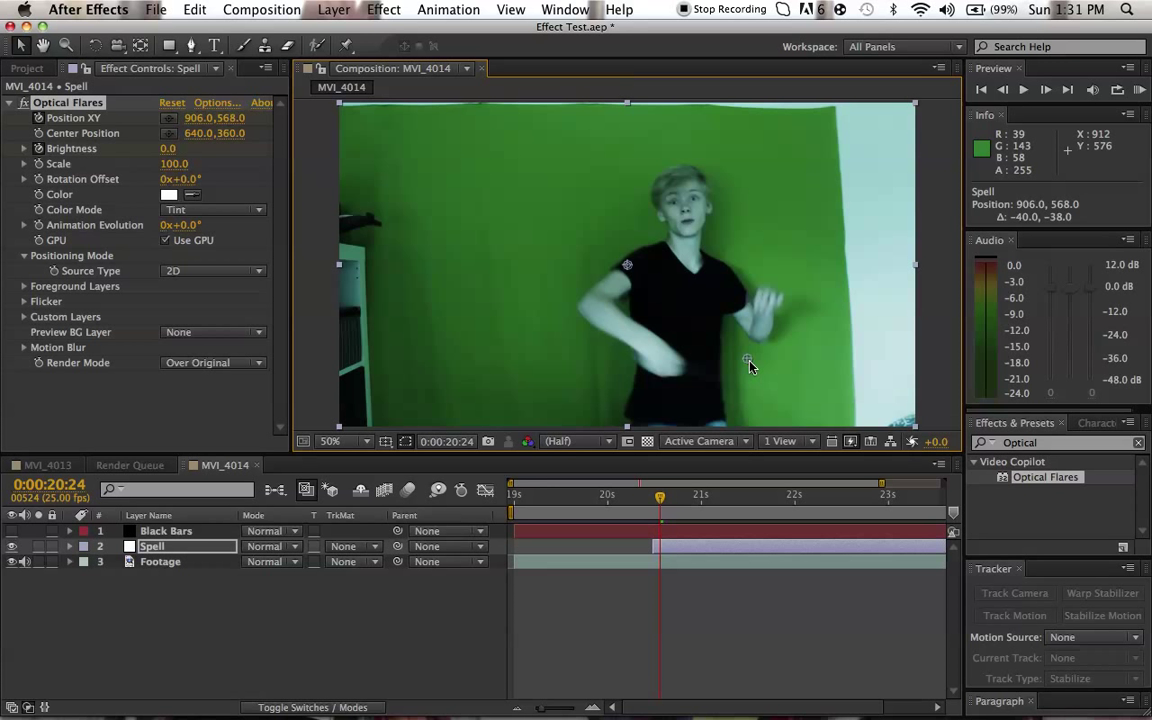
drag(750, 365, 737, 397)
key(Page_Down)
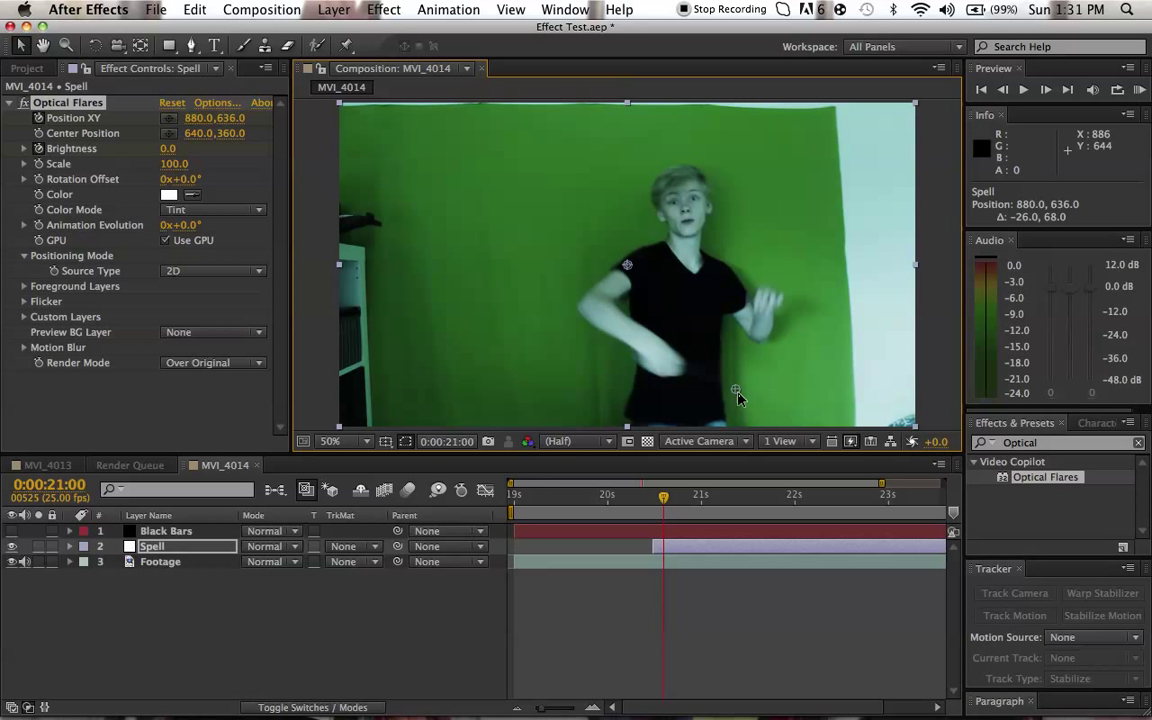
drag(737, 397, 258, 165)
key(Page_Down)
key(Page_Down)
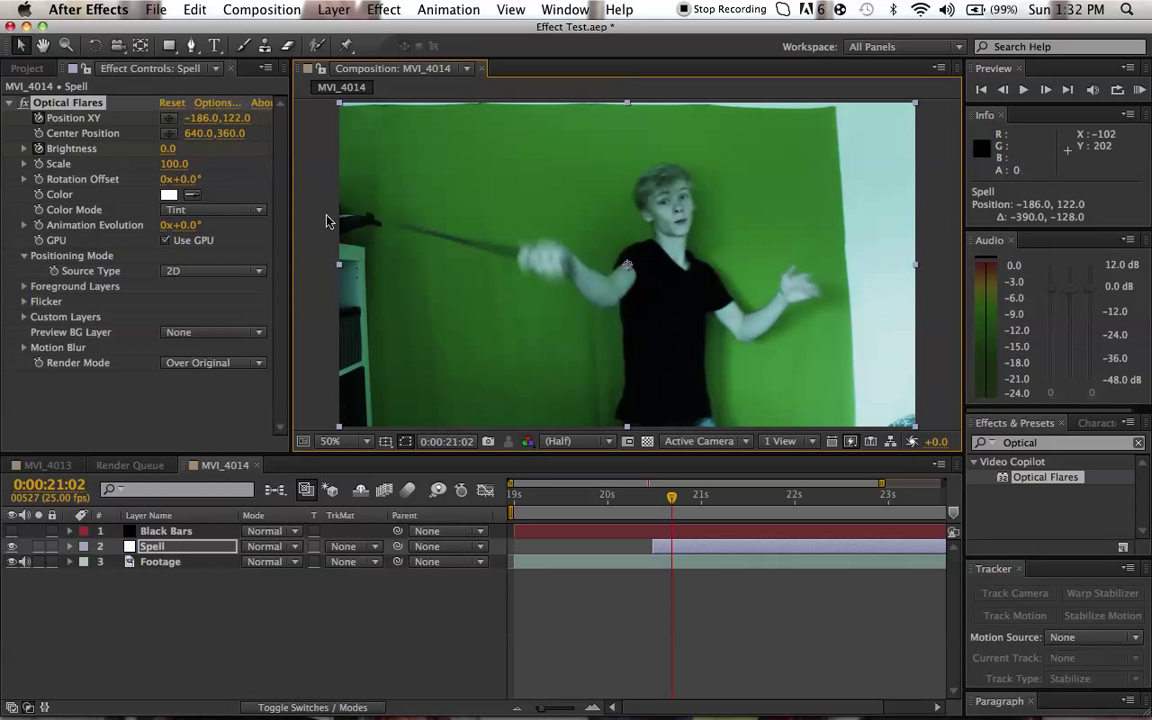
Step: Keyframe the Spell layer's Optical Flares Brightness at 100 on frame 0:00:21:00
drag(672, 500, 654, 500)
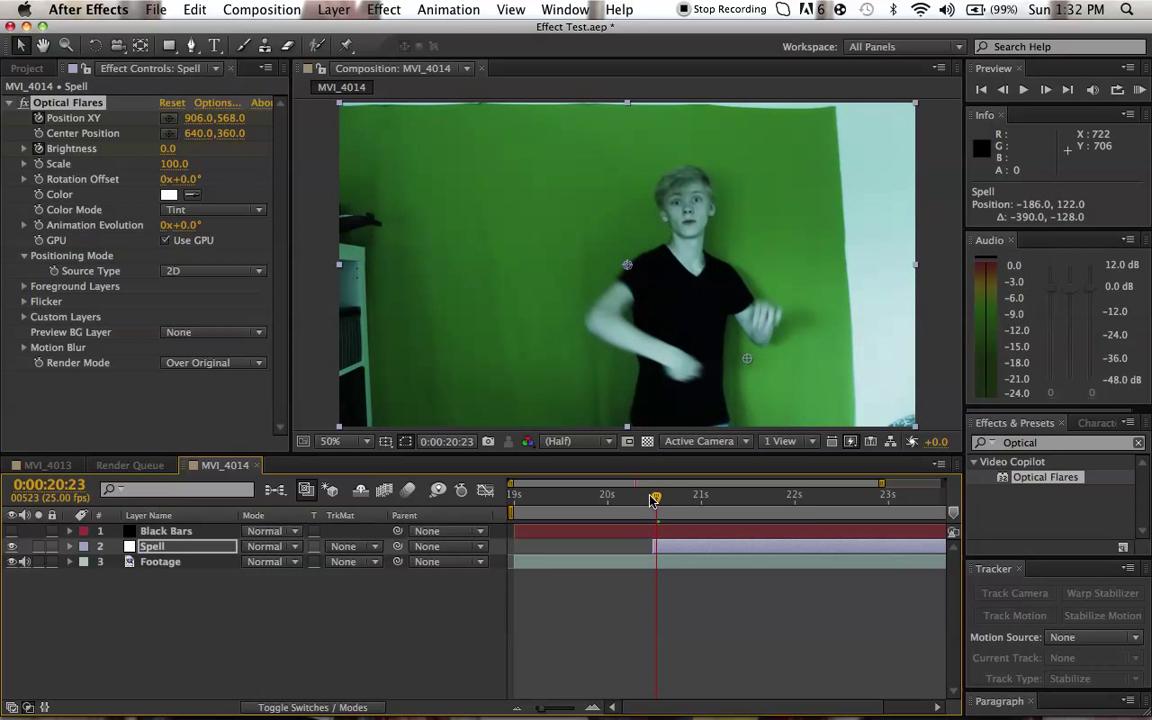
key(super+Down)
key(super+Left)
key(Up)
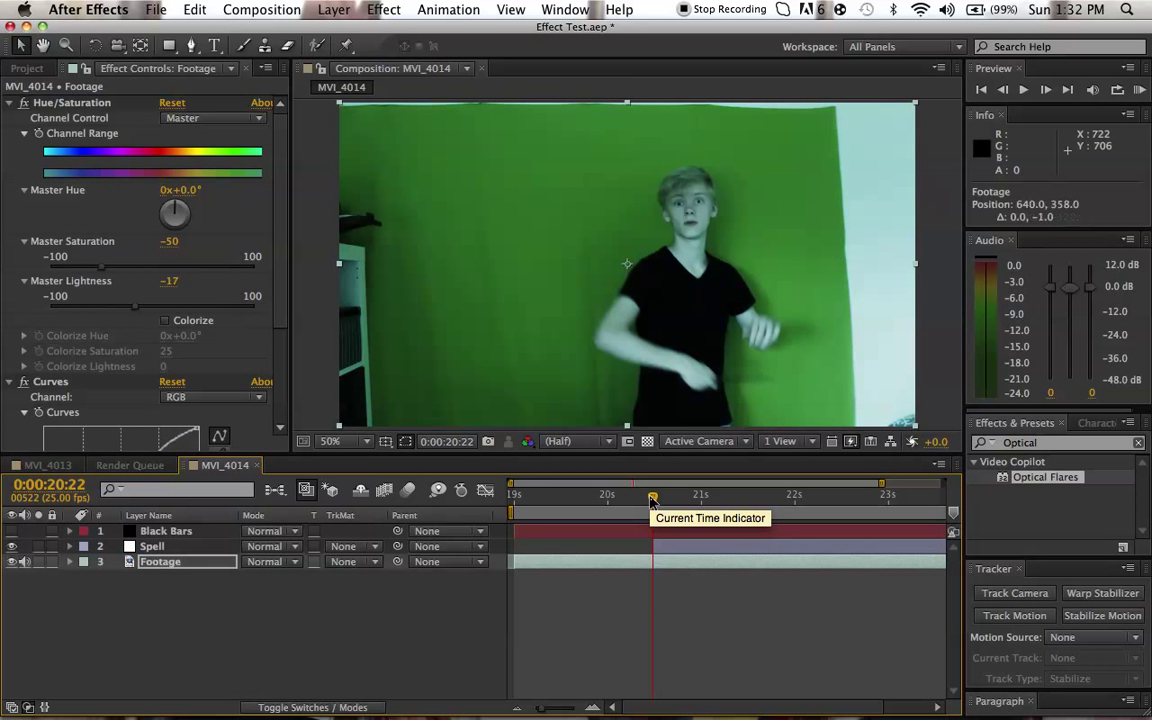
click(672, 556)
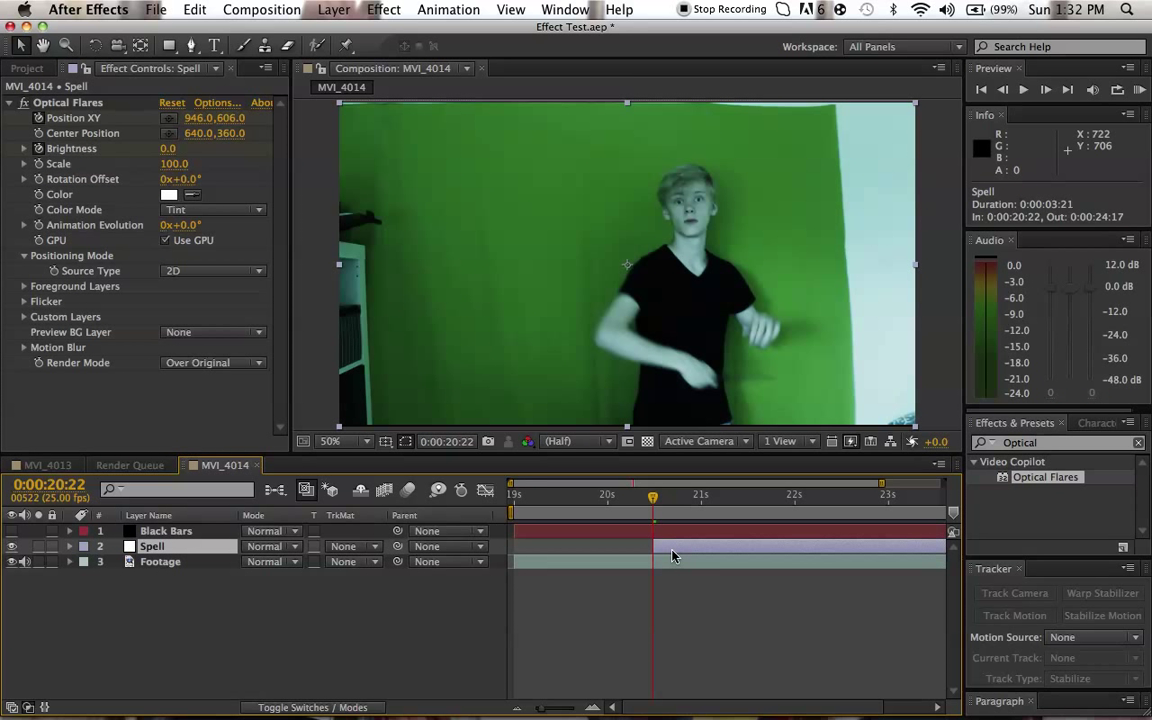
click(68, 102)
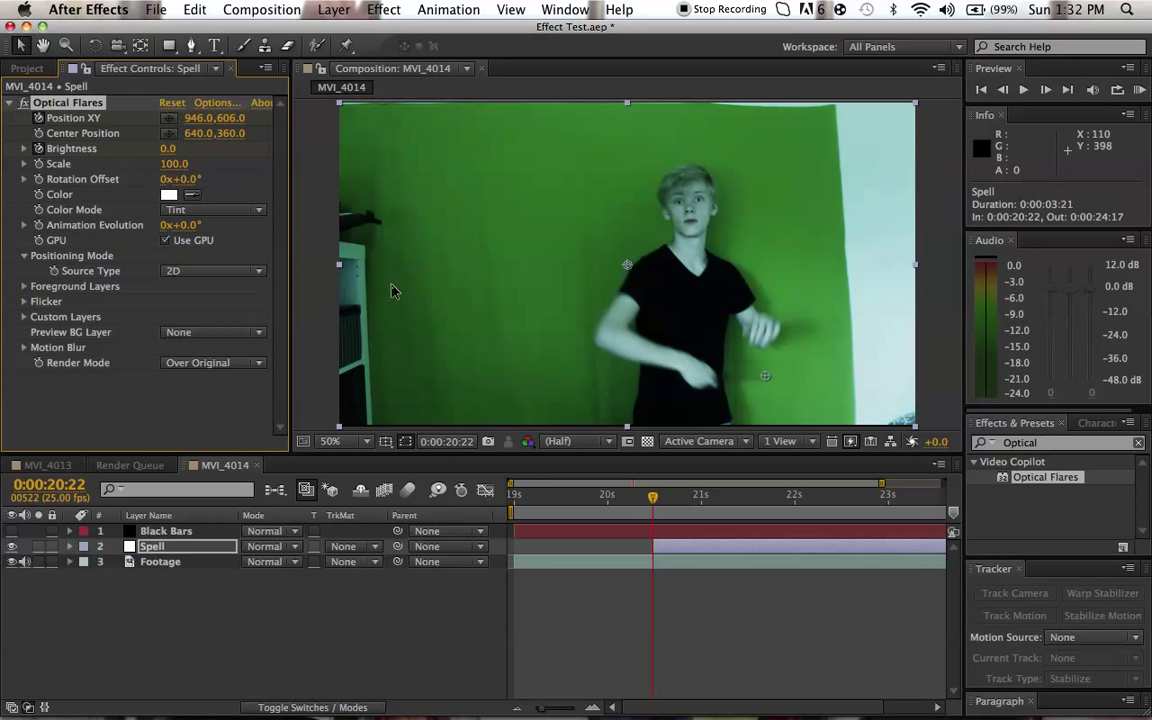
key(Page_Down)
key(Page_Down)
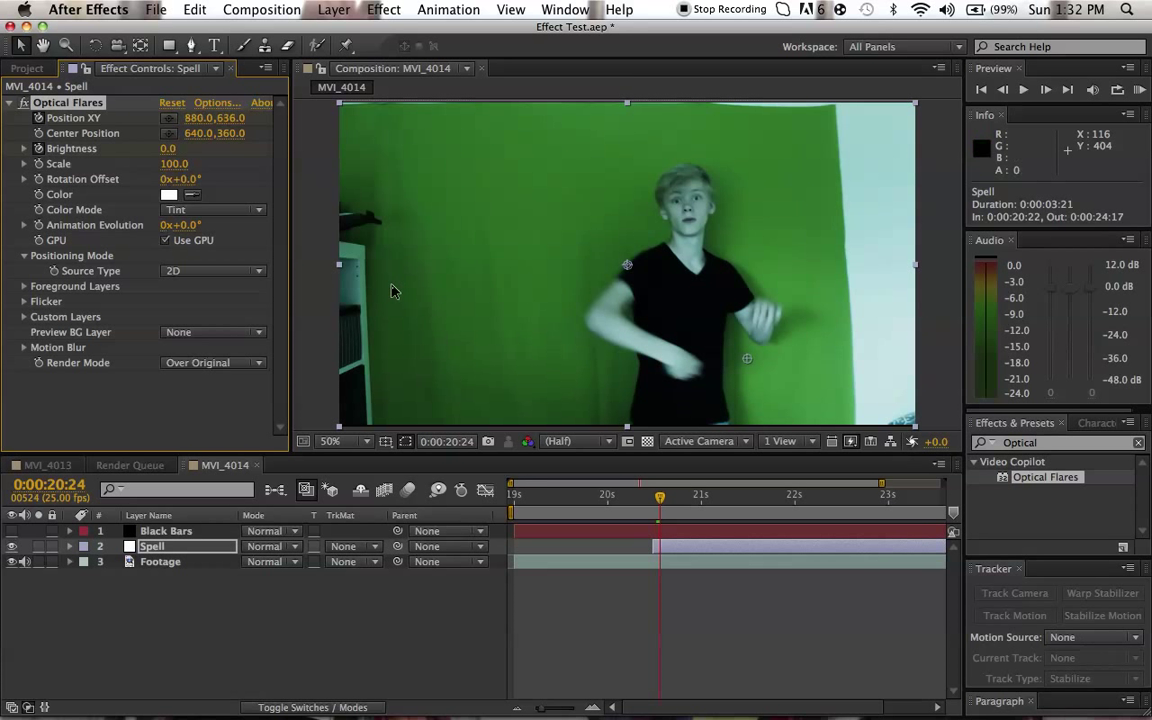
key(Page_Down)
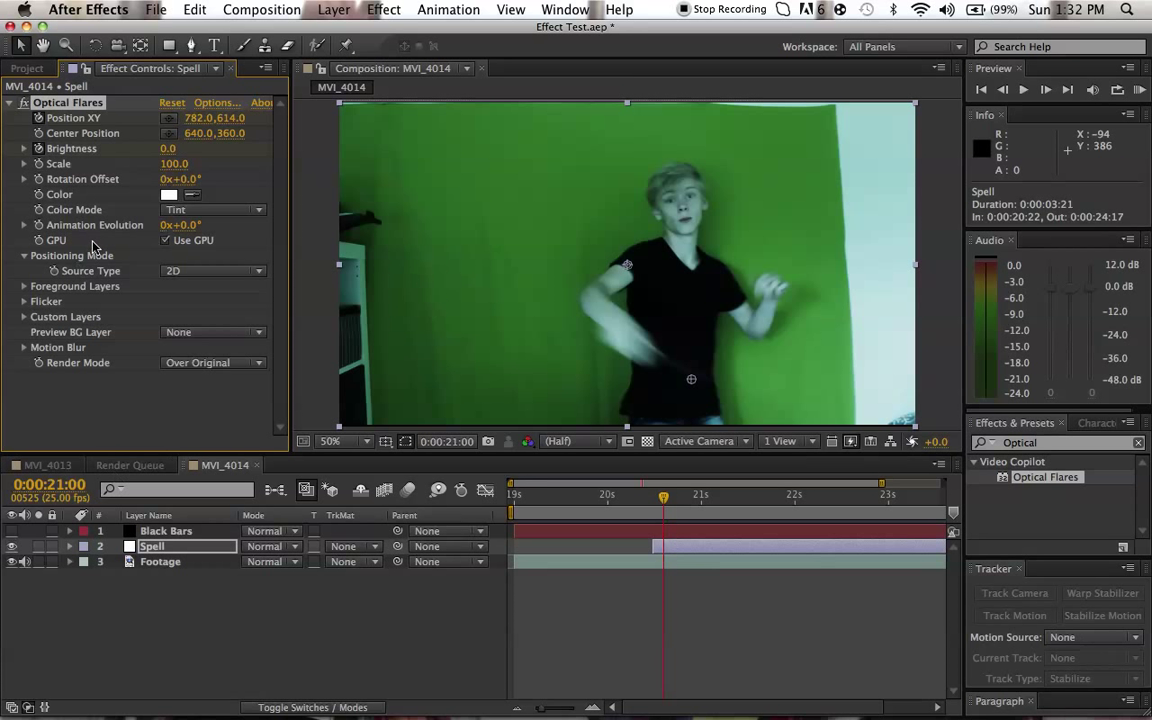
drag(165, 150, 183, 157)
click(177, 150)
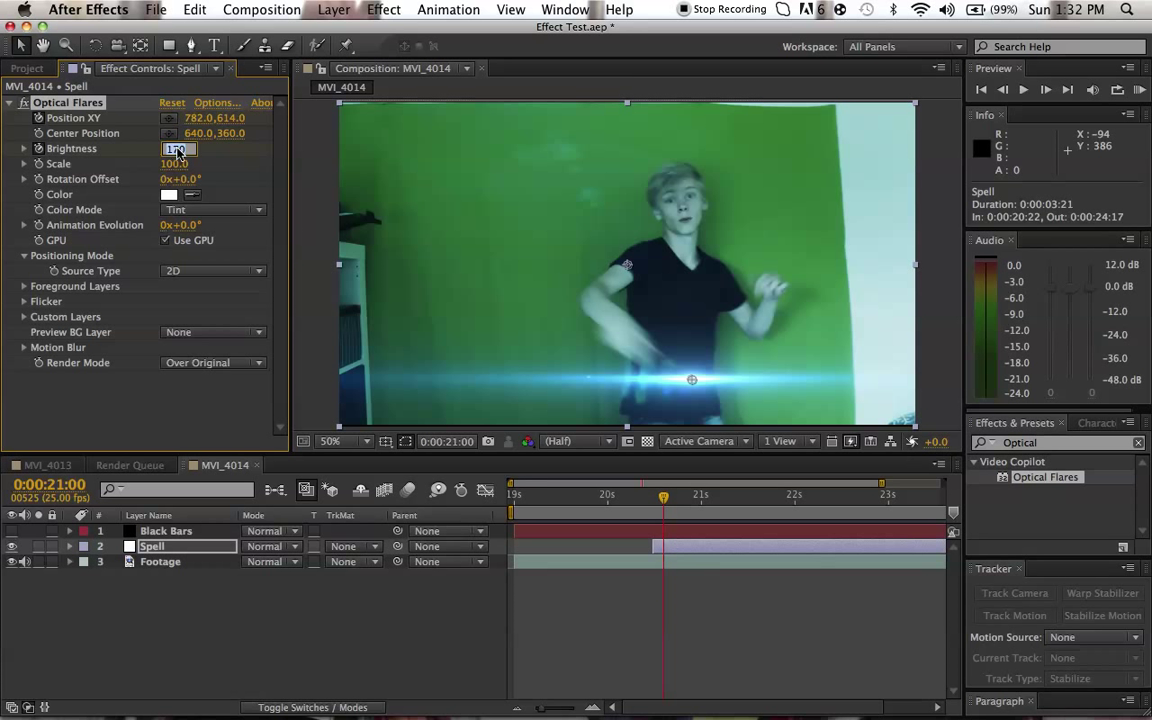
text(1)
key(Return)
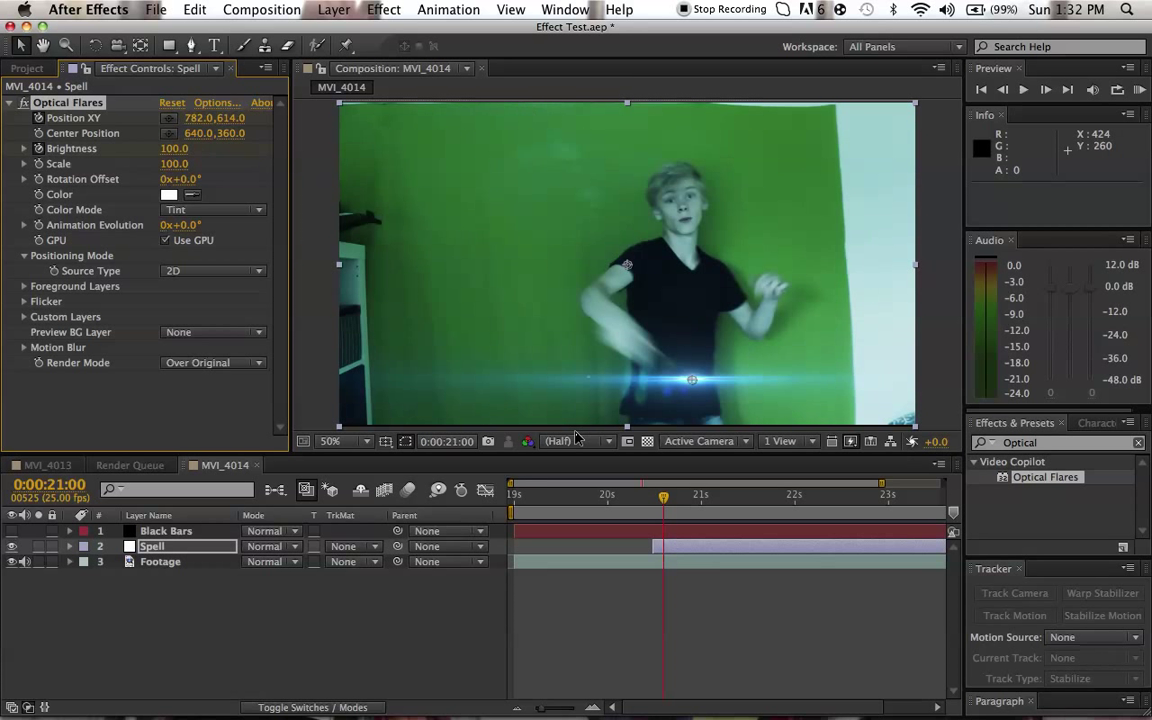
Step: Add a keyframe at 0:00:21:02 that holds the Optical Flares Brightness at 100
key(Page_Down)
key(Page_Down)
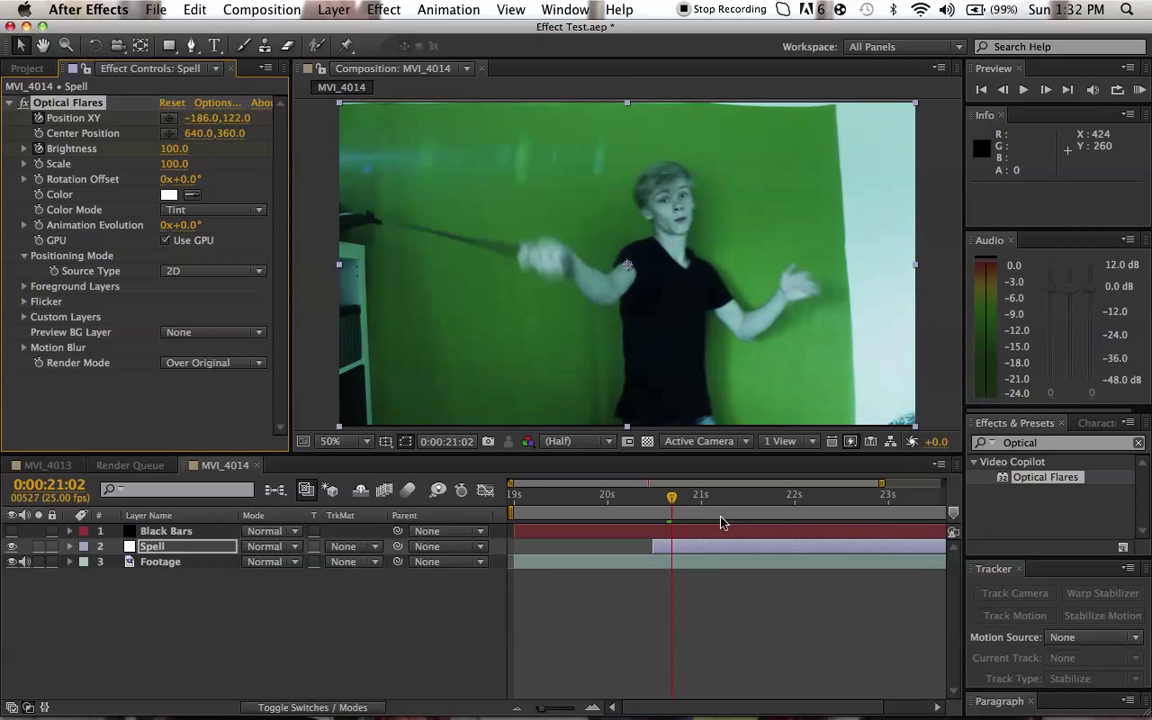
key(Page_Down)
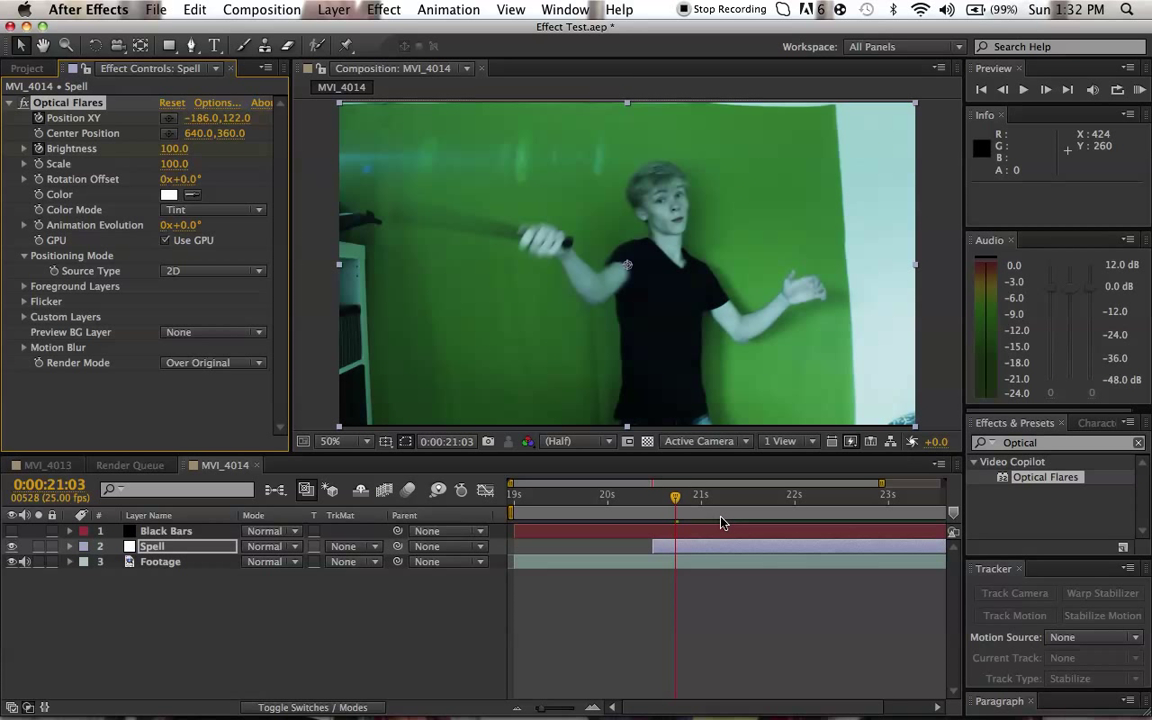
key(Page_Up)
key(Page_Up)
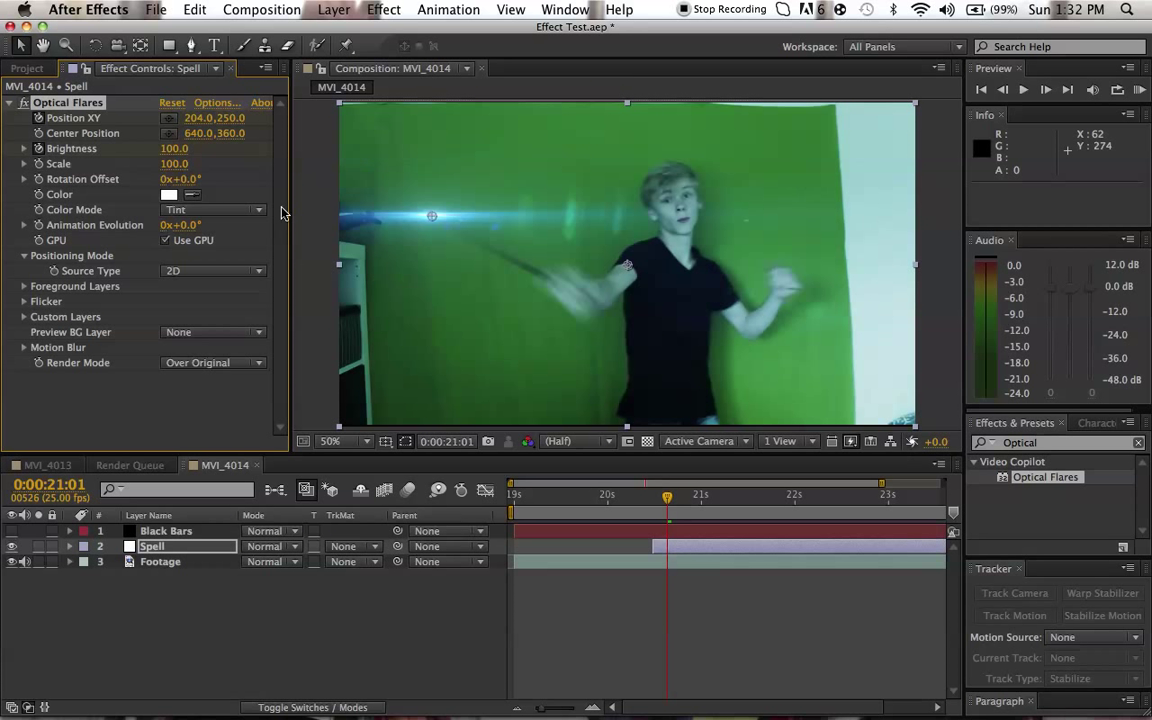
key(Page_Down)
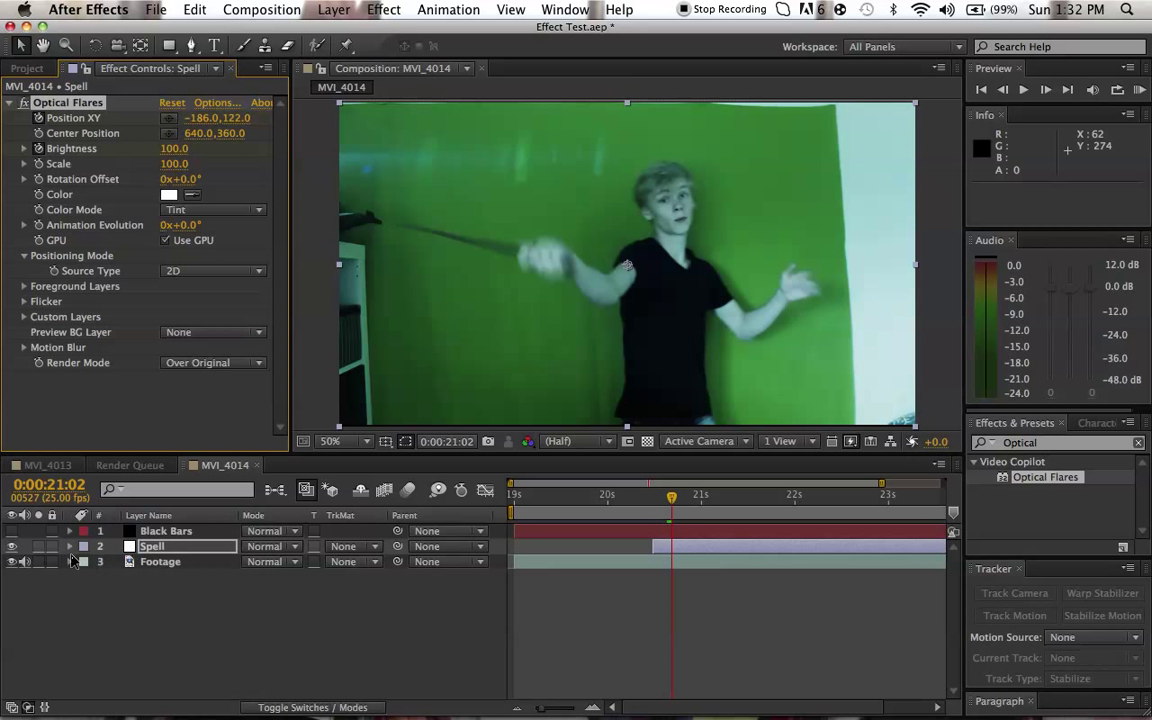
click(68, 546)
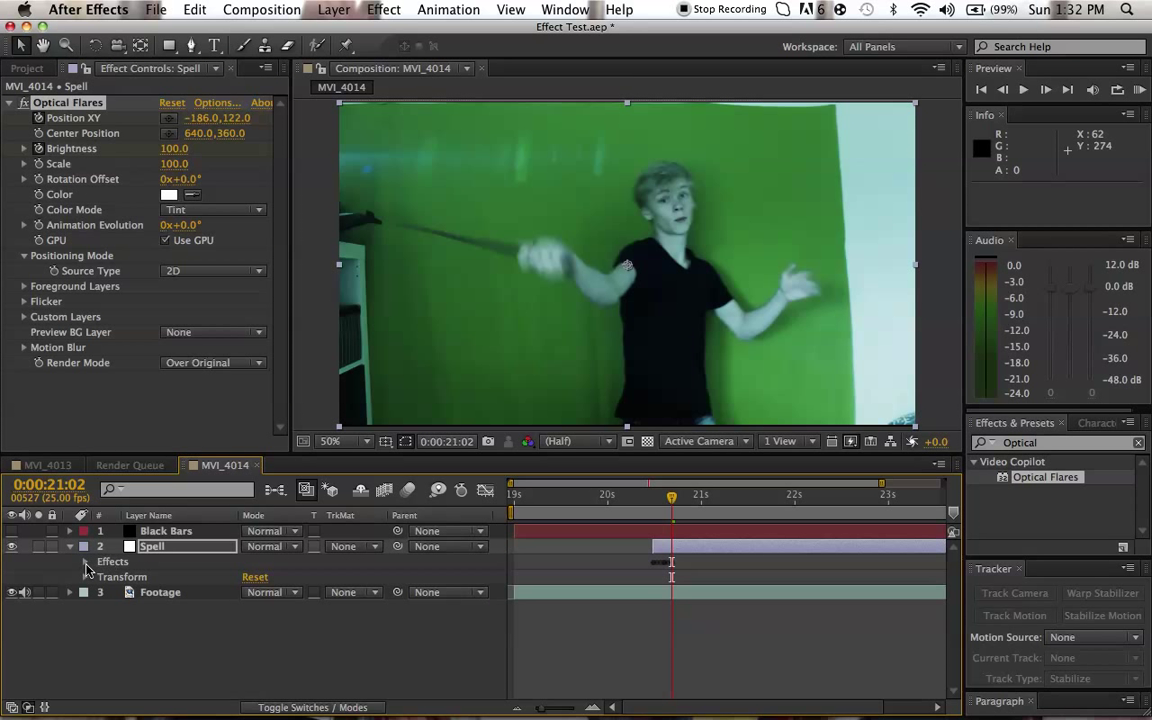
click(85, 561)
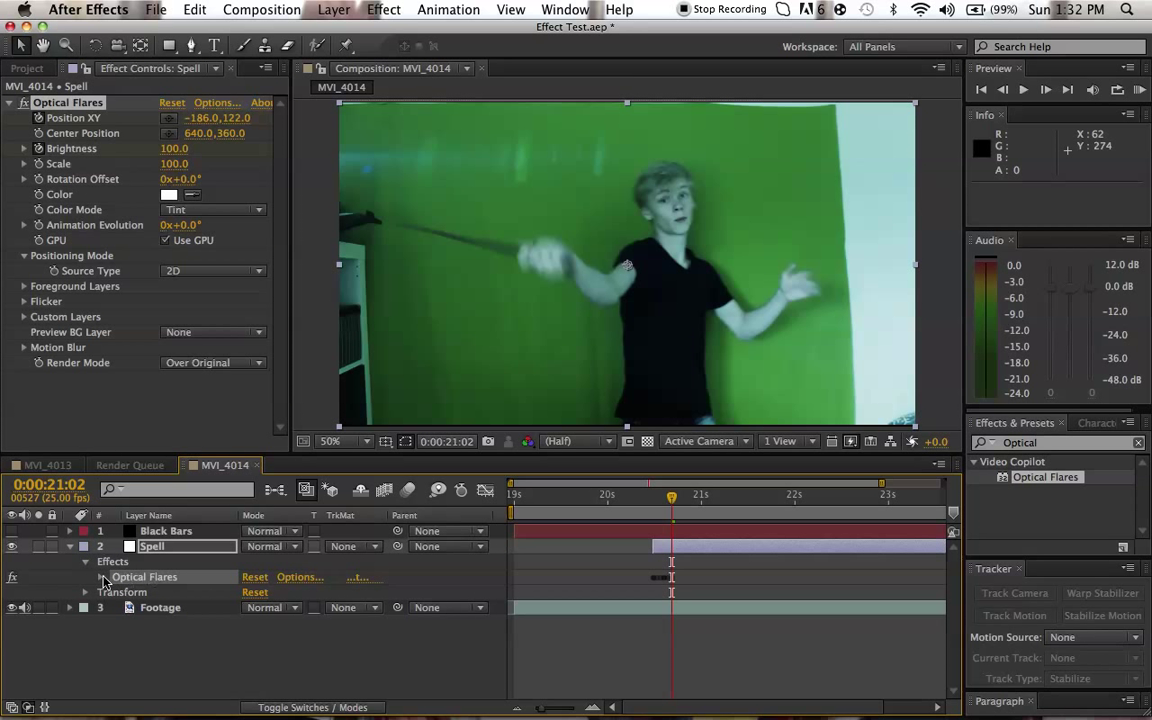
click(101, 577)
scroll(122, 585, down, 3)
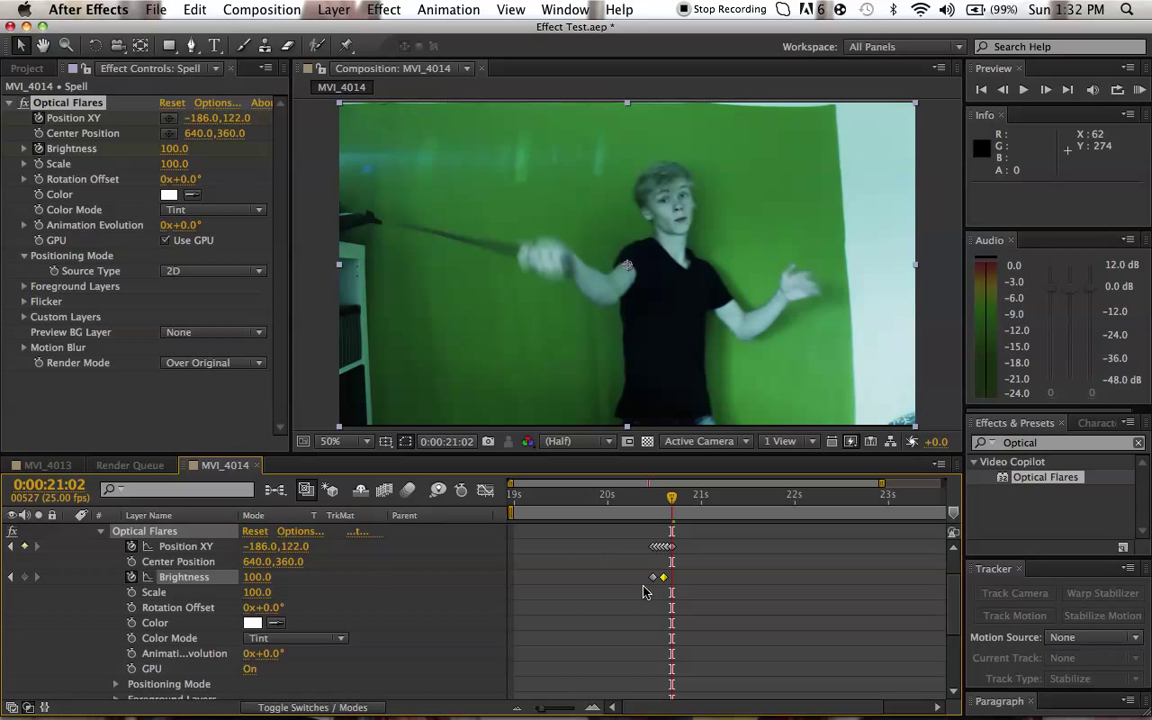
mouse_move(667, 584)
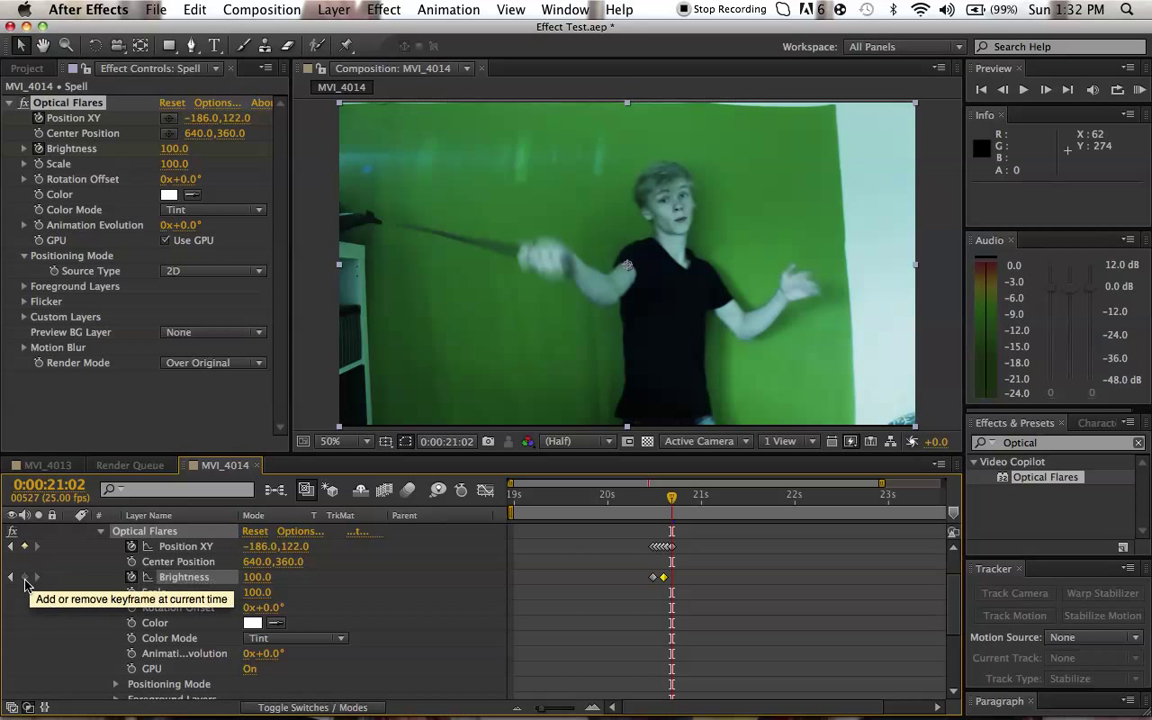
click(26, 582)
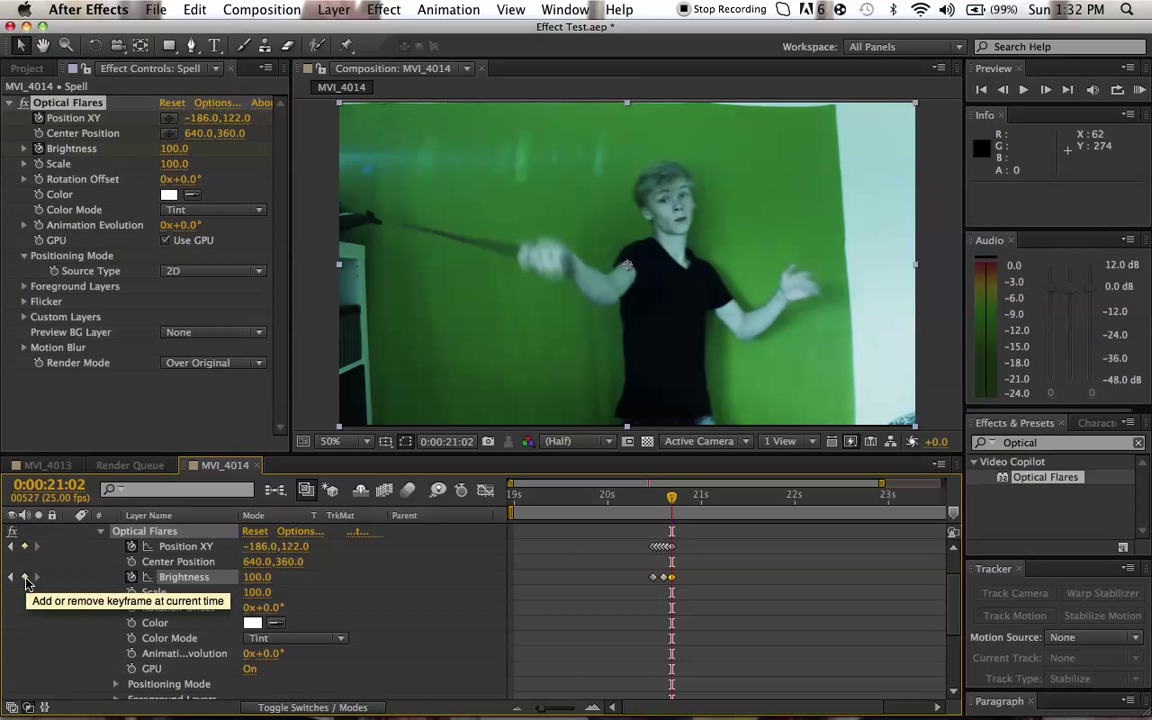
Step: Set the flare's Brightness to 0 at 0:00:21:04 and collapse the Spell layer's properties
key(Page_Down)
key(Page_Down)
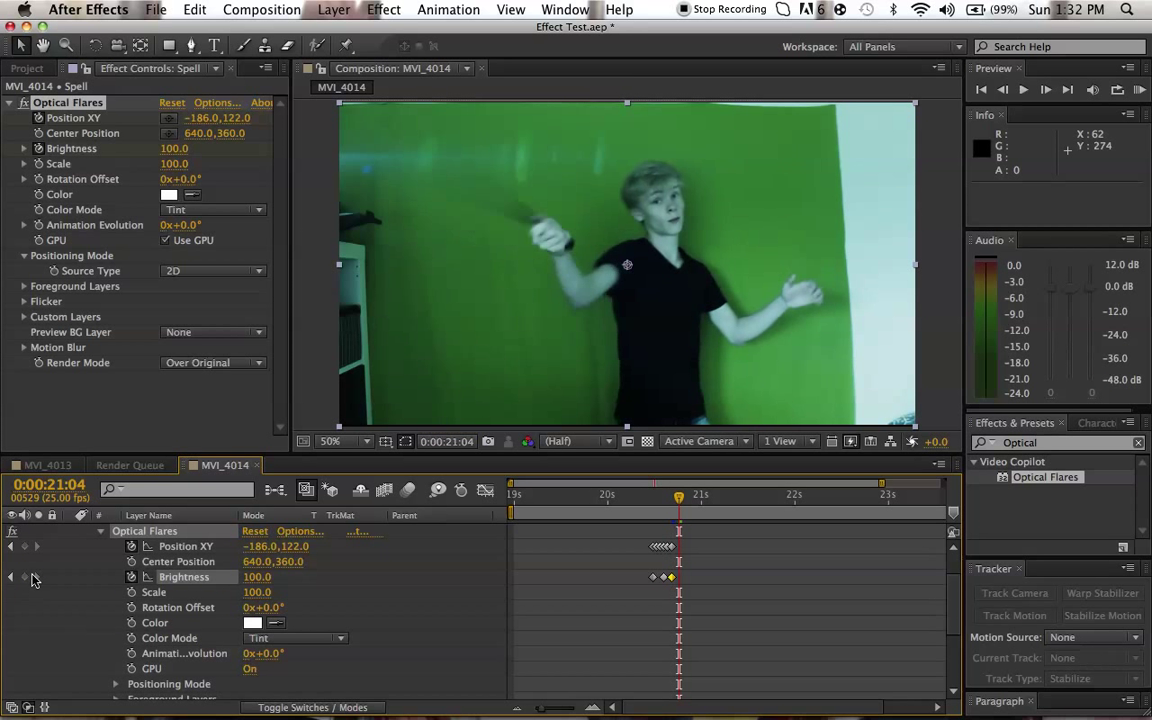
click(256, 578)
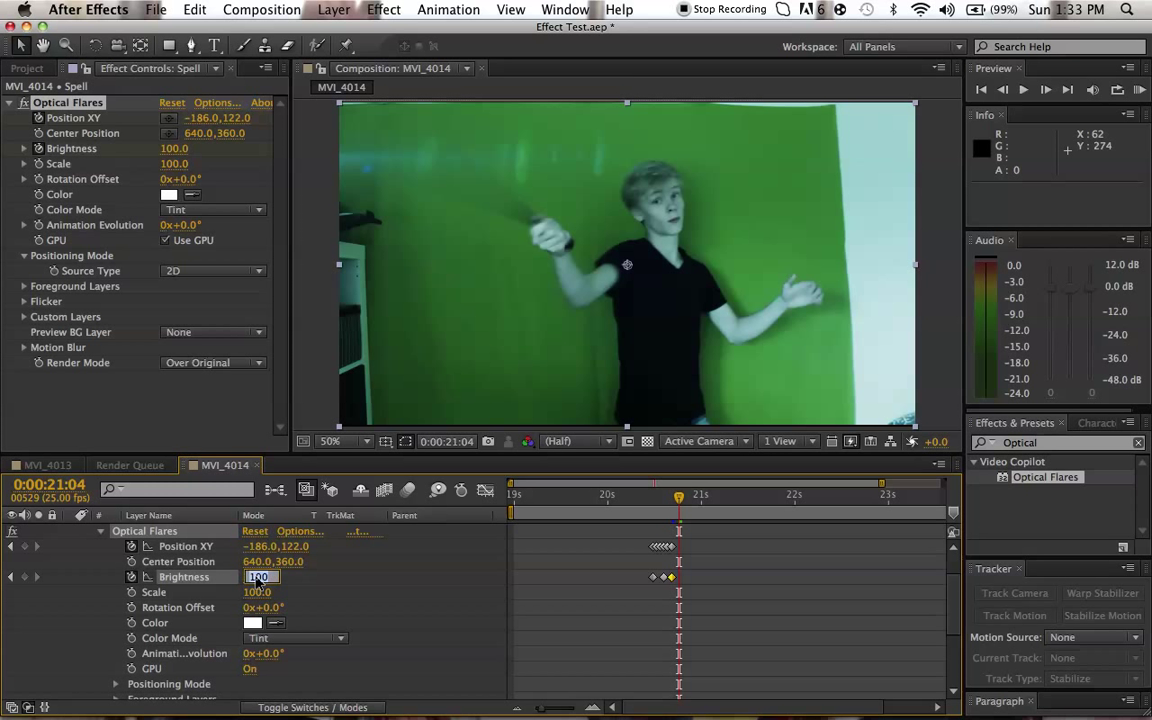
text(0)
key(Return)
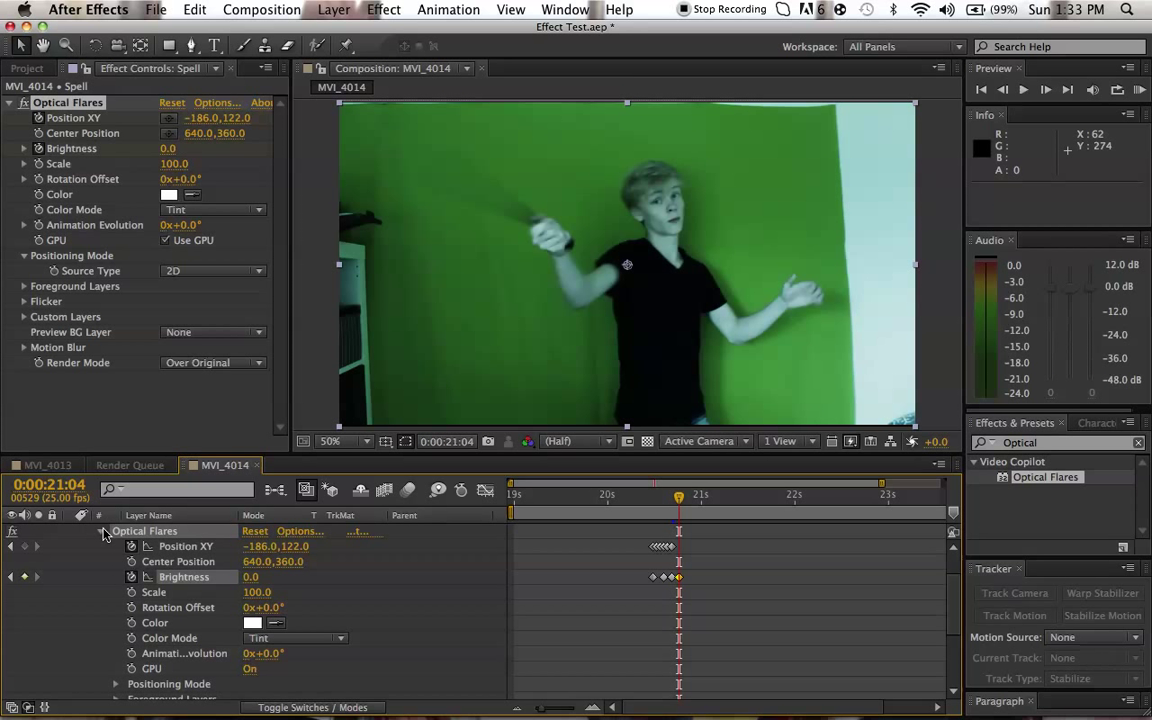
click(99, 531)
click(70, 546)
Step: Play back the footage around the spell to review the flare animation, and return to 0:00:20:22
click(617, 500)
click(669, 643)
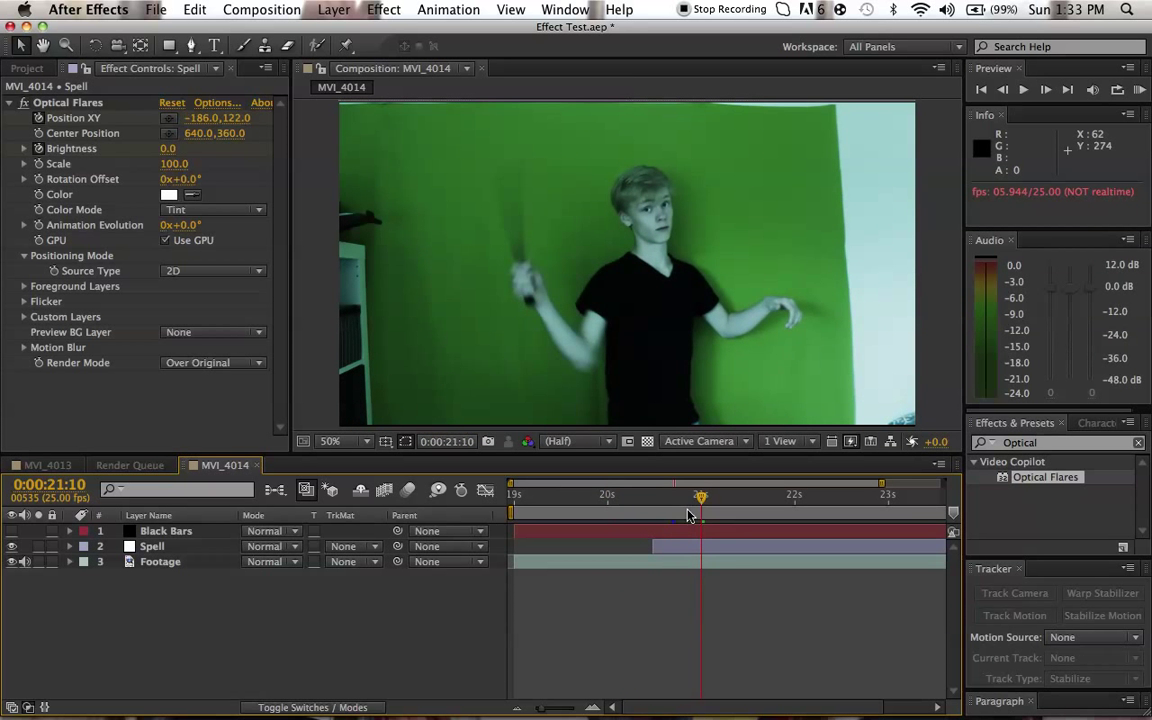
click(653, 512)
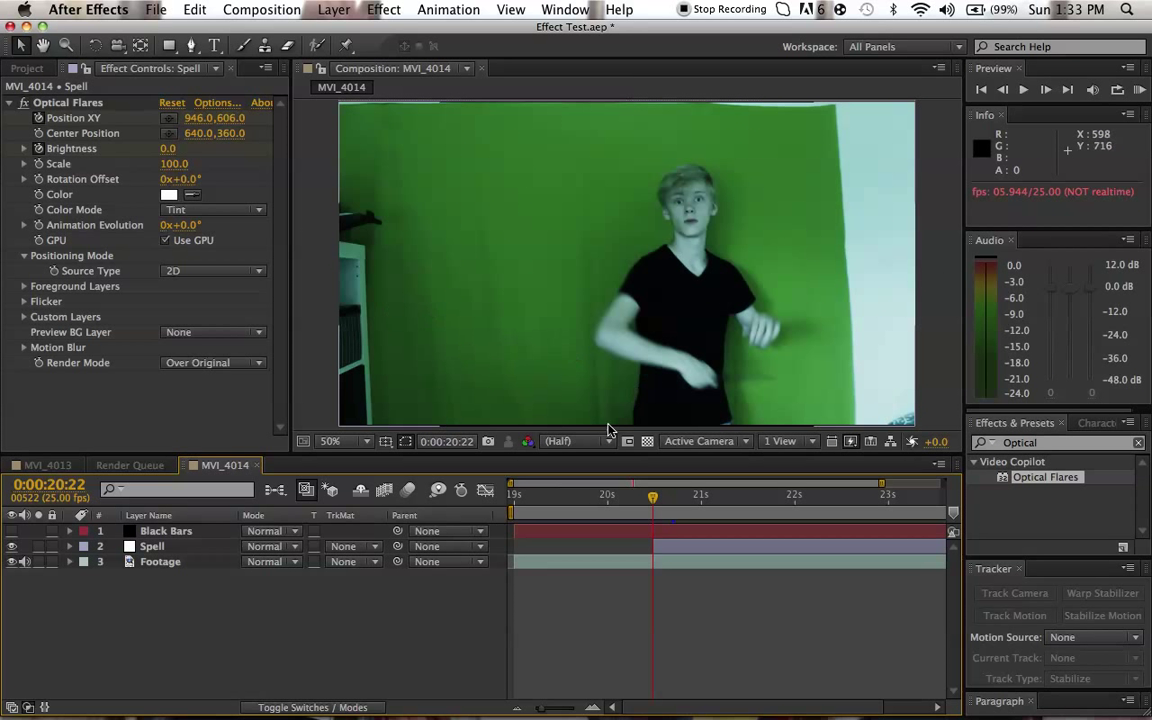
Step: Duplicate the Footage layer and rename the copy Light
click(672, 568)
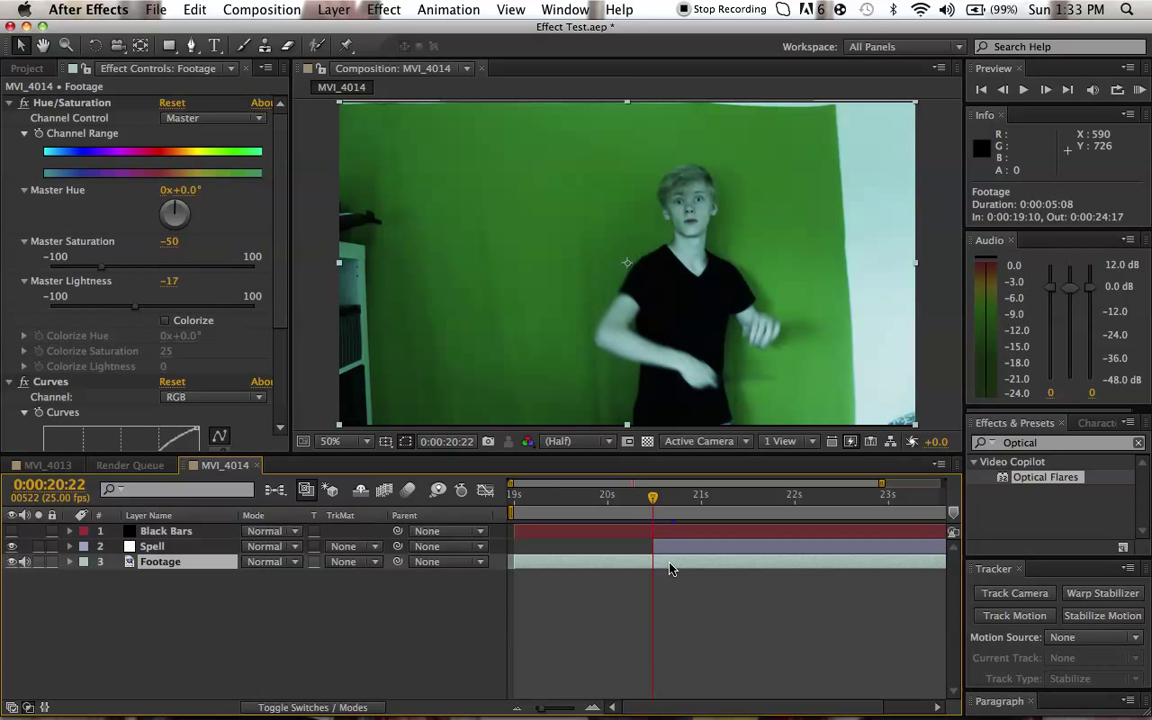
key(super+d)
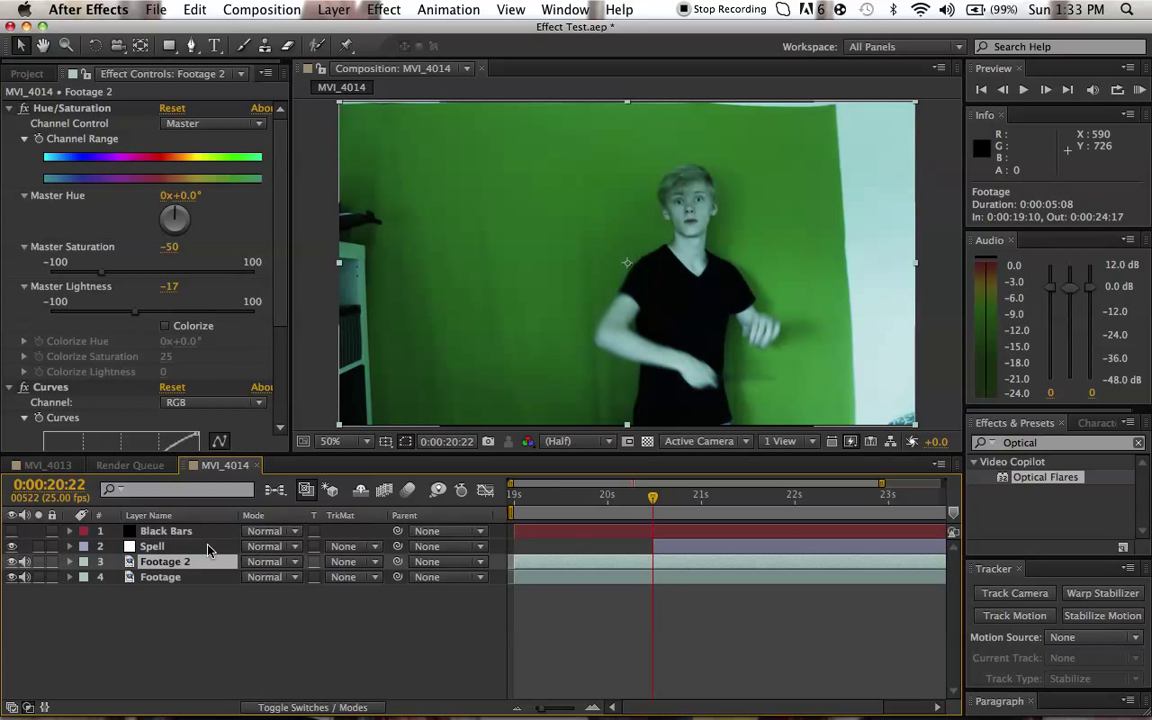
key(Return)
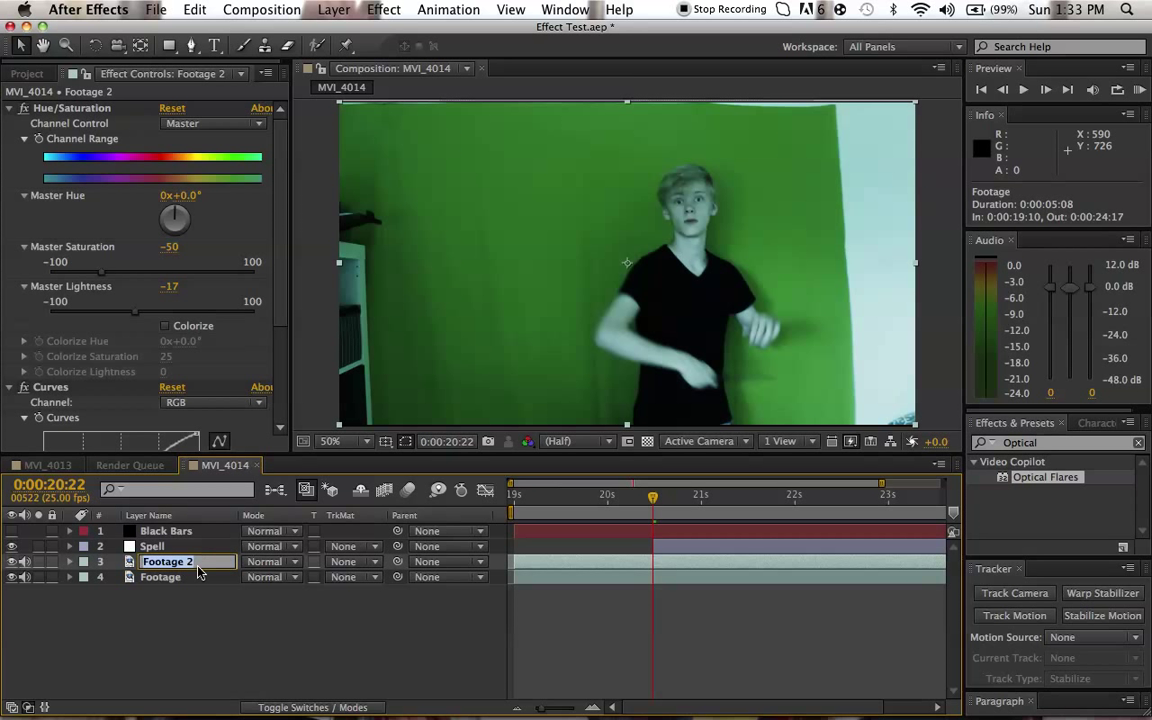
text(Light)
key(Return)
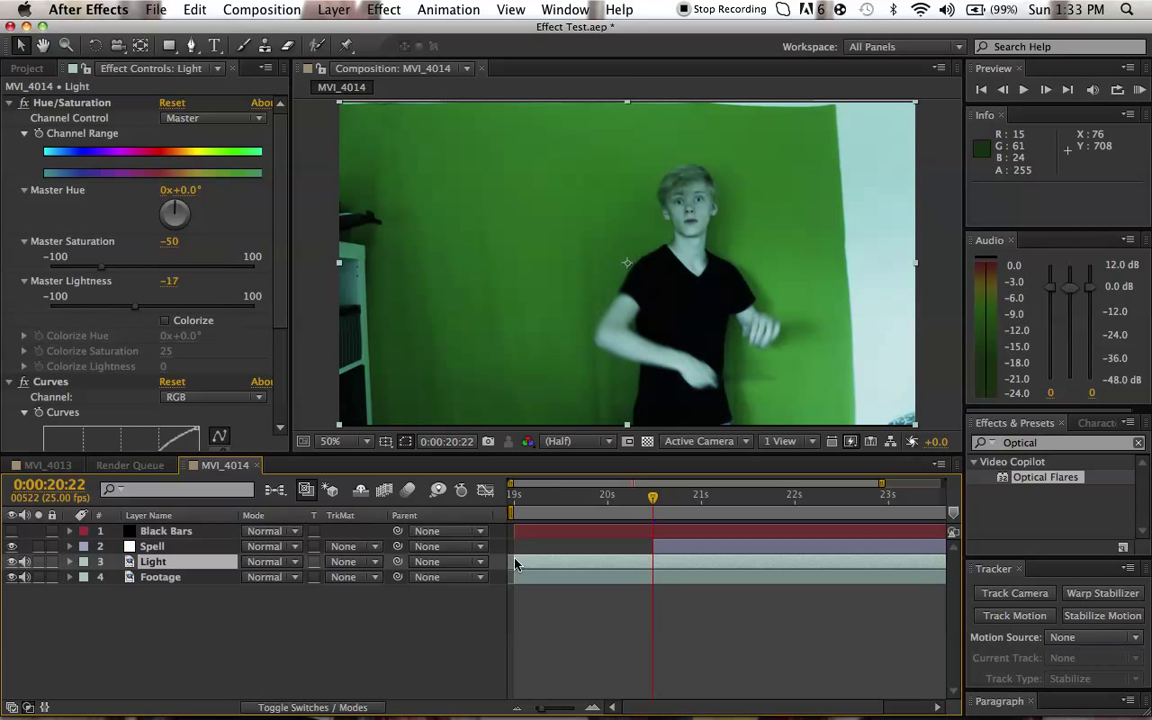
Step: Trim the start of the Light layer to 0:00:20:22 and set its blending mode to Add
drag(514, 560, 652, 570)
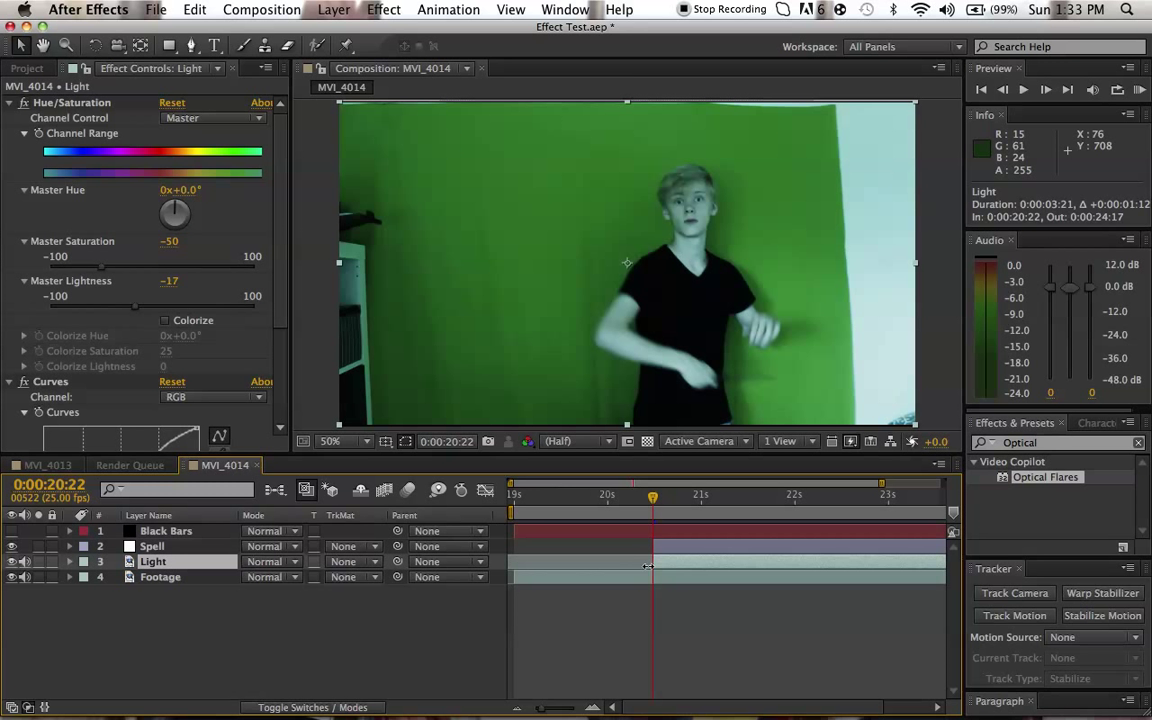
click(268, 561)
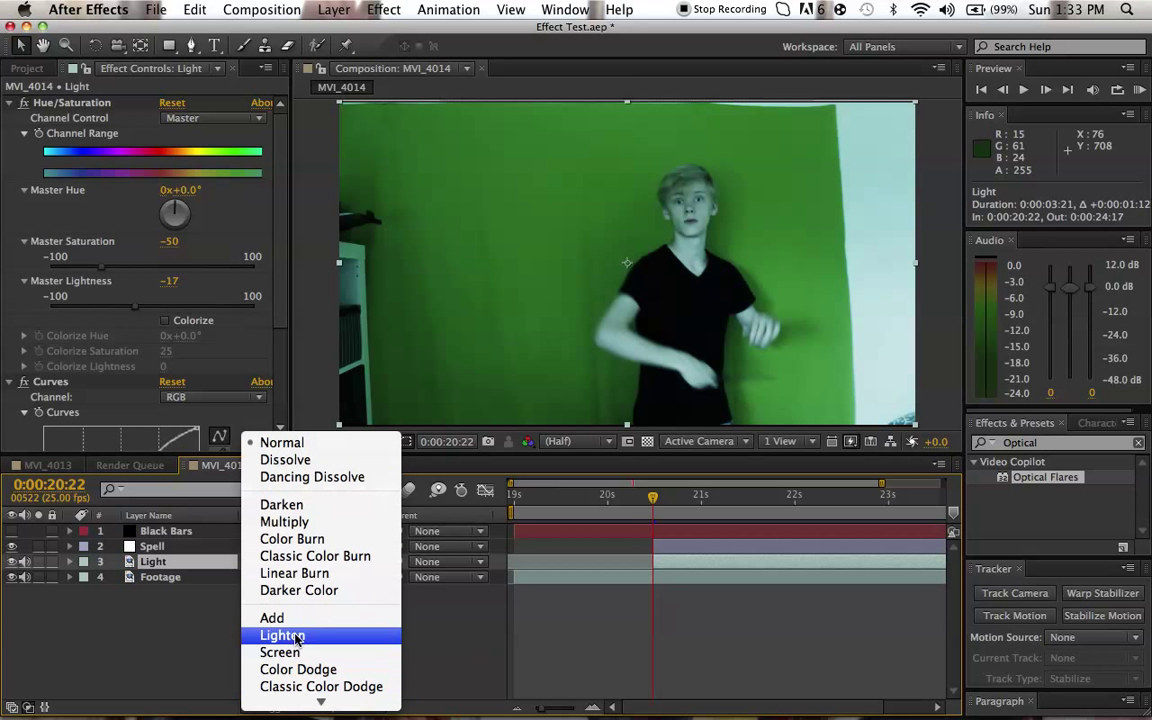
click(298, 618)
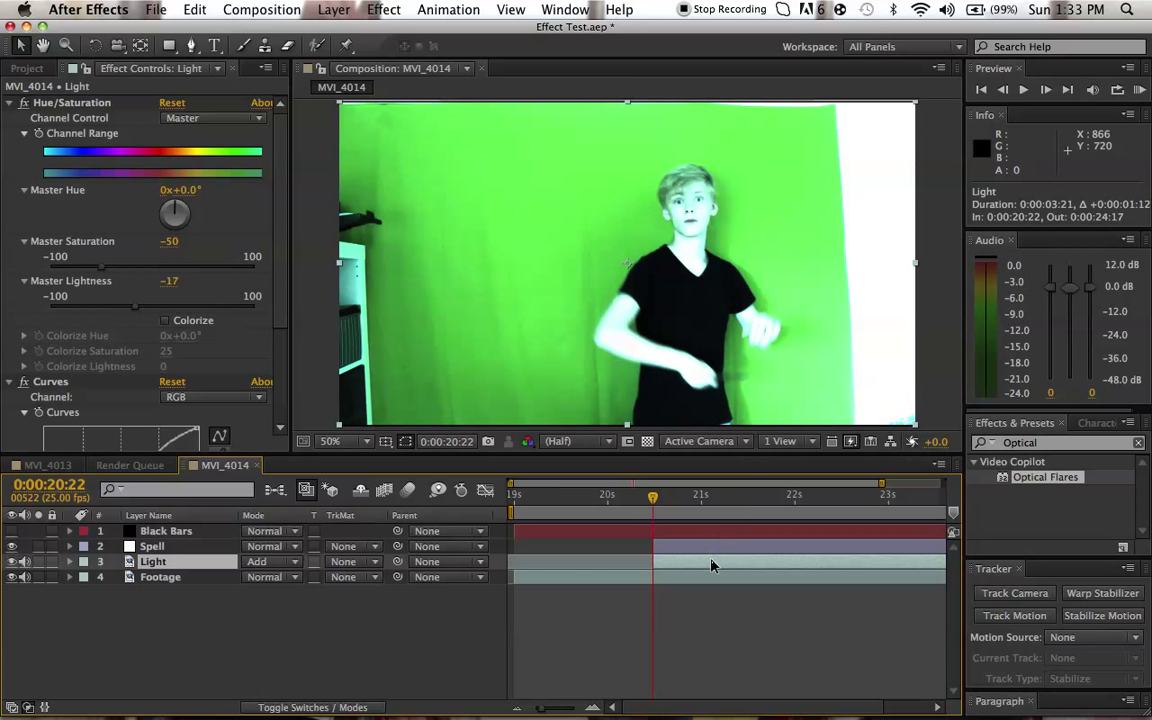
Step: Keyframe the Light layer's Opacity at 0% at 0:00:20:22
key(alt+shift+t)
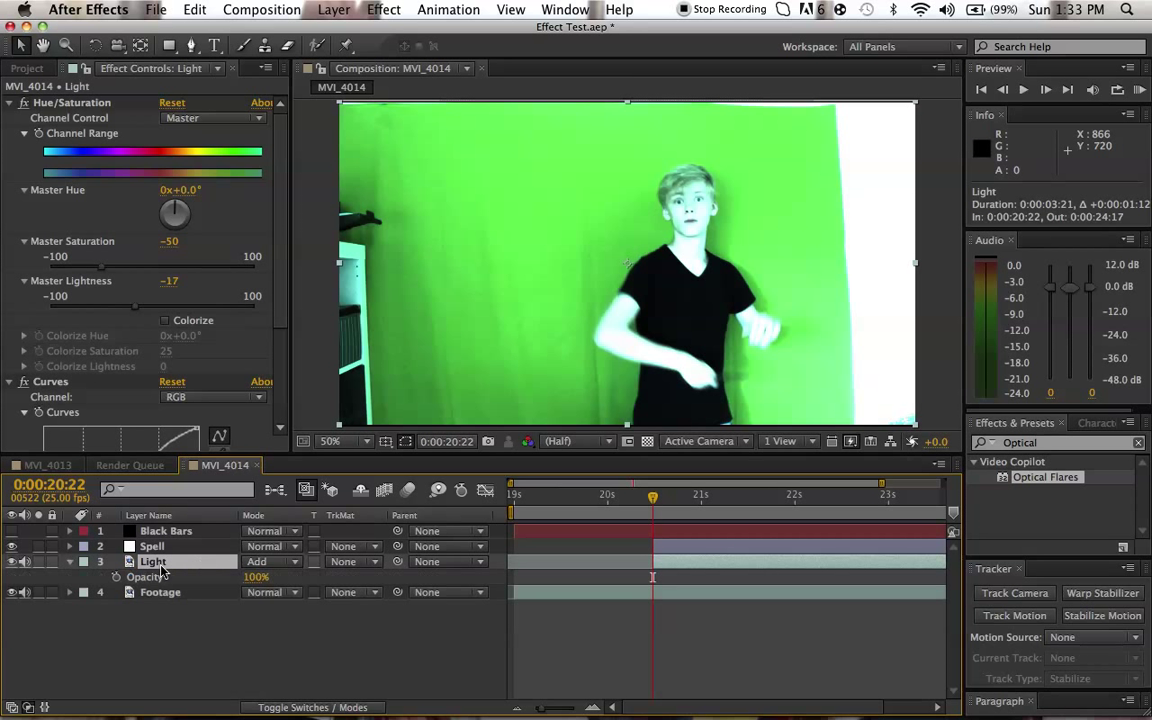
click(255, 577)
text(0)
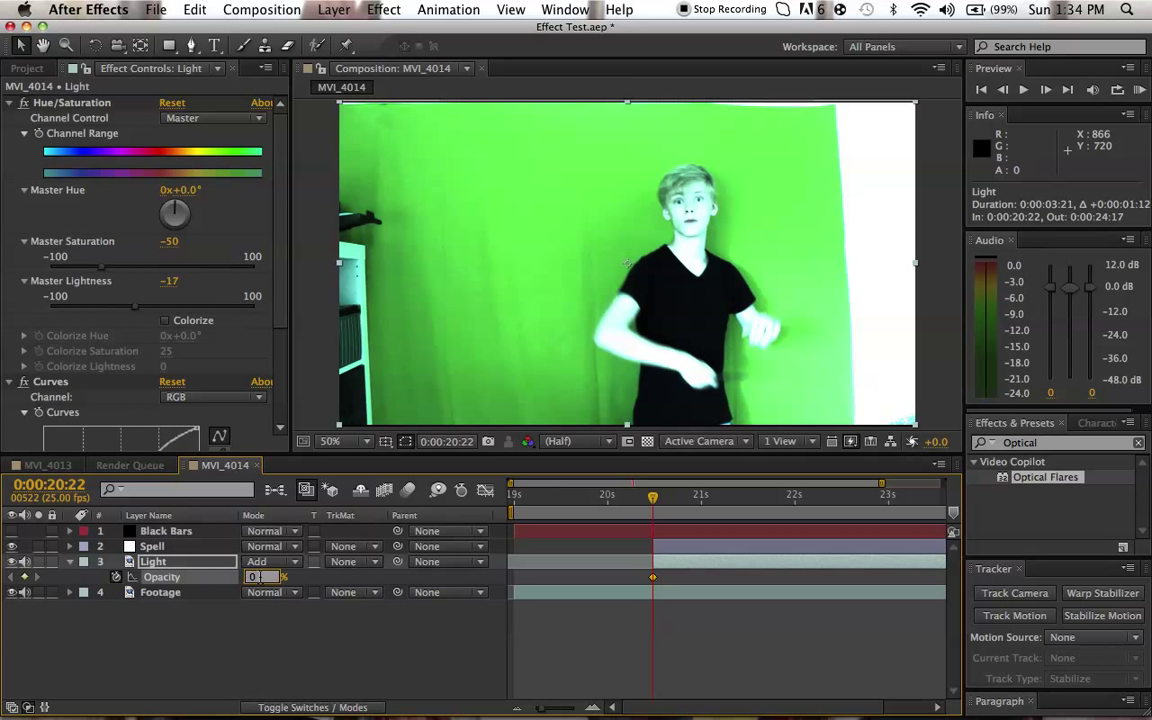
key(Return)
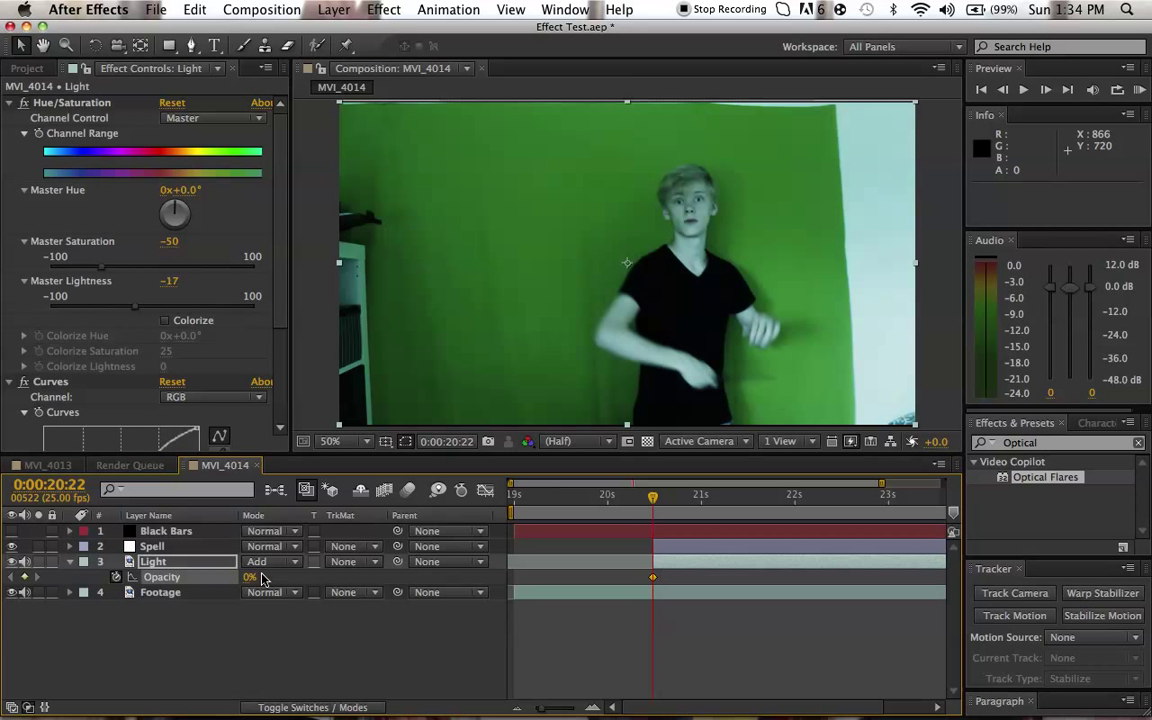
Step: Raise the Light layer's Opacity to 100% at 0:00:21:00
key(Page_Down)
key(Page_Down)
key(Page_Down)
key(Page_Down)
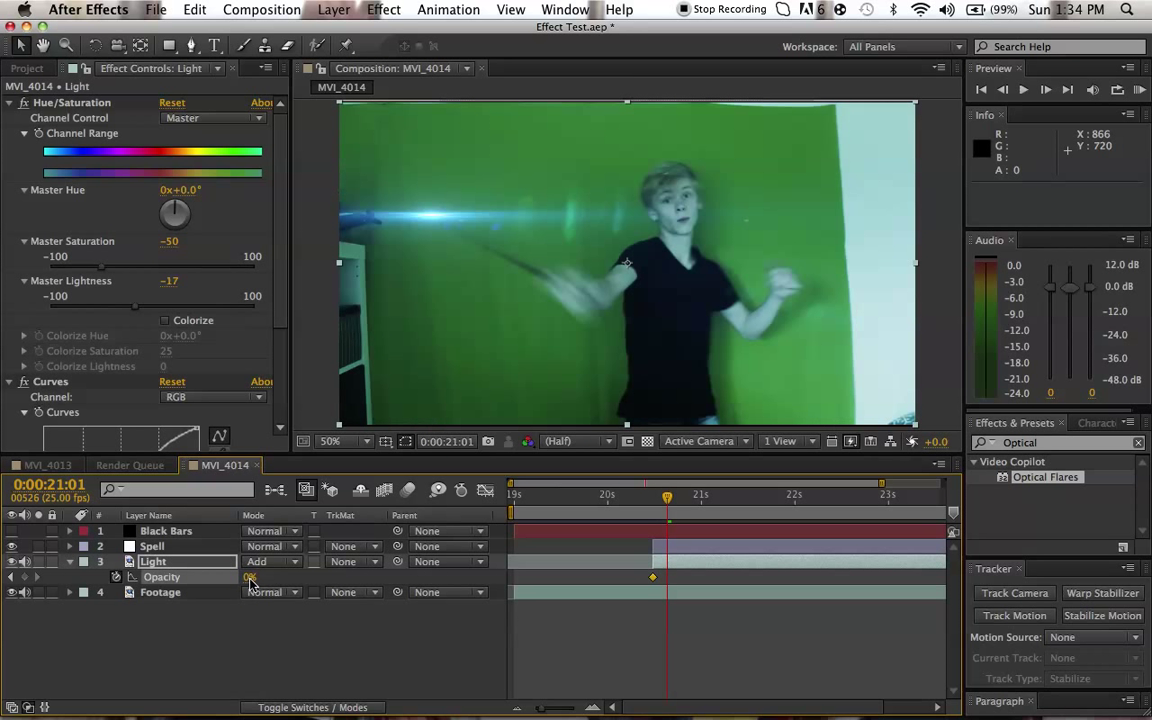
drag(249, 584, 721, 577)
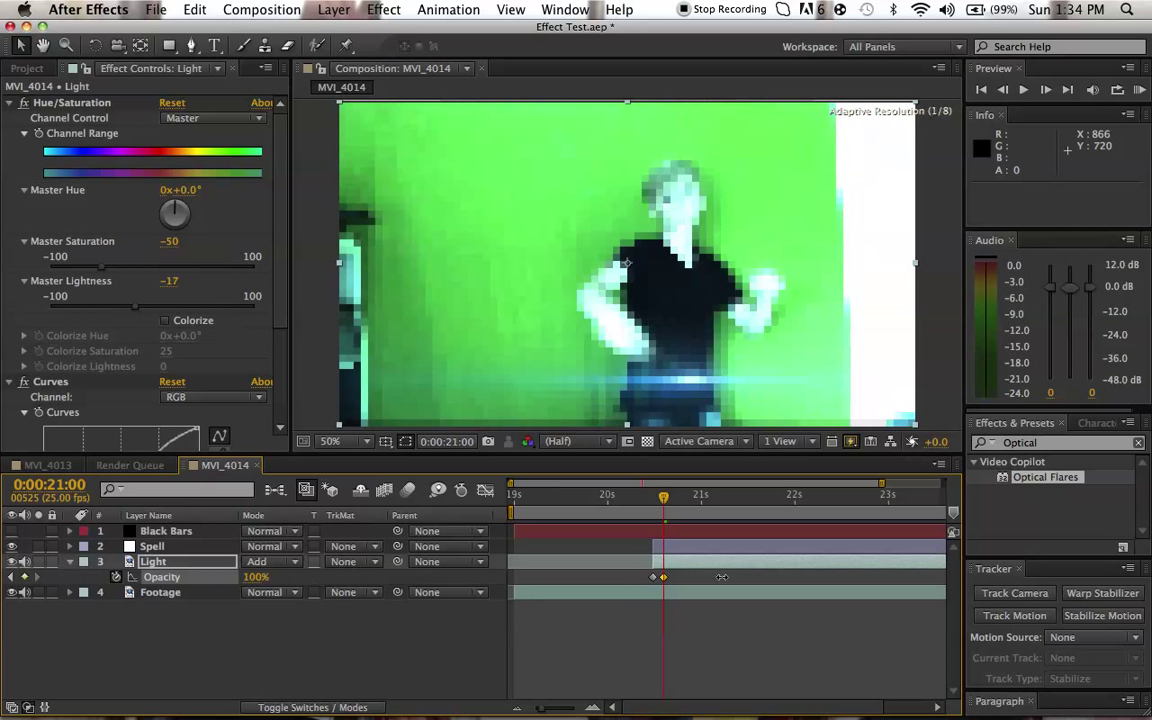
Step: Add a keyframe at 0:00:21:02 that holds the Light layer's Opacity at 100%
key(Page_Down)
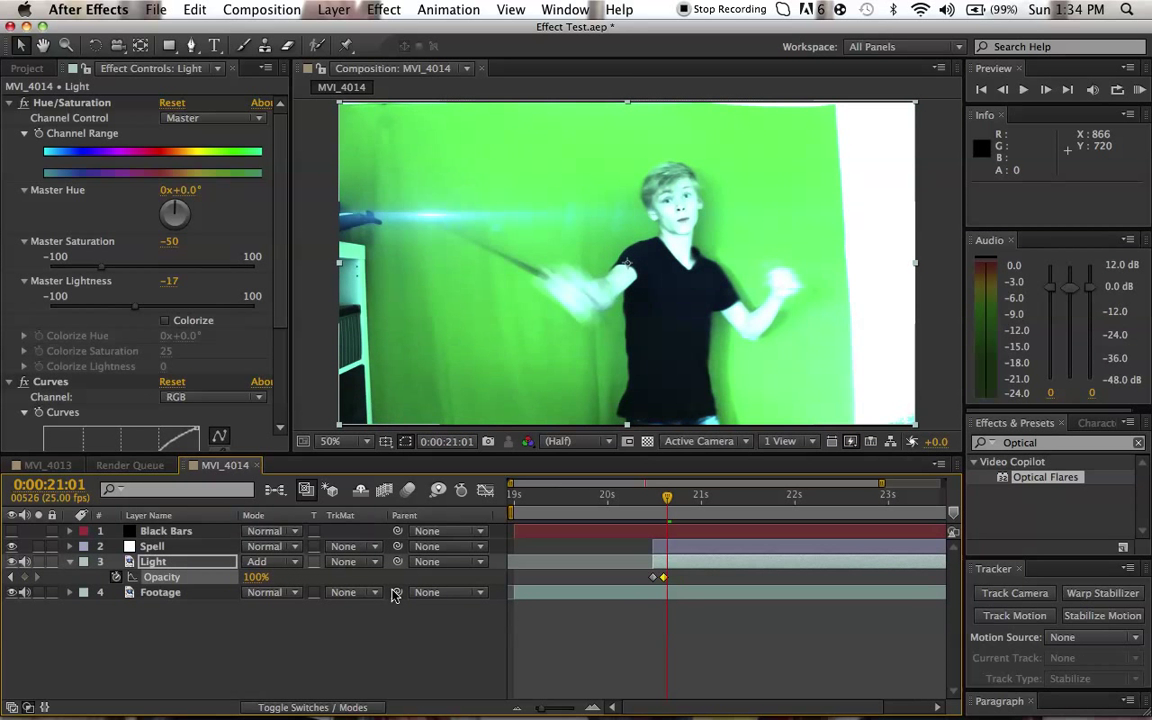
key(Page_Down)
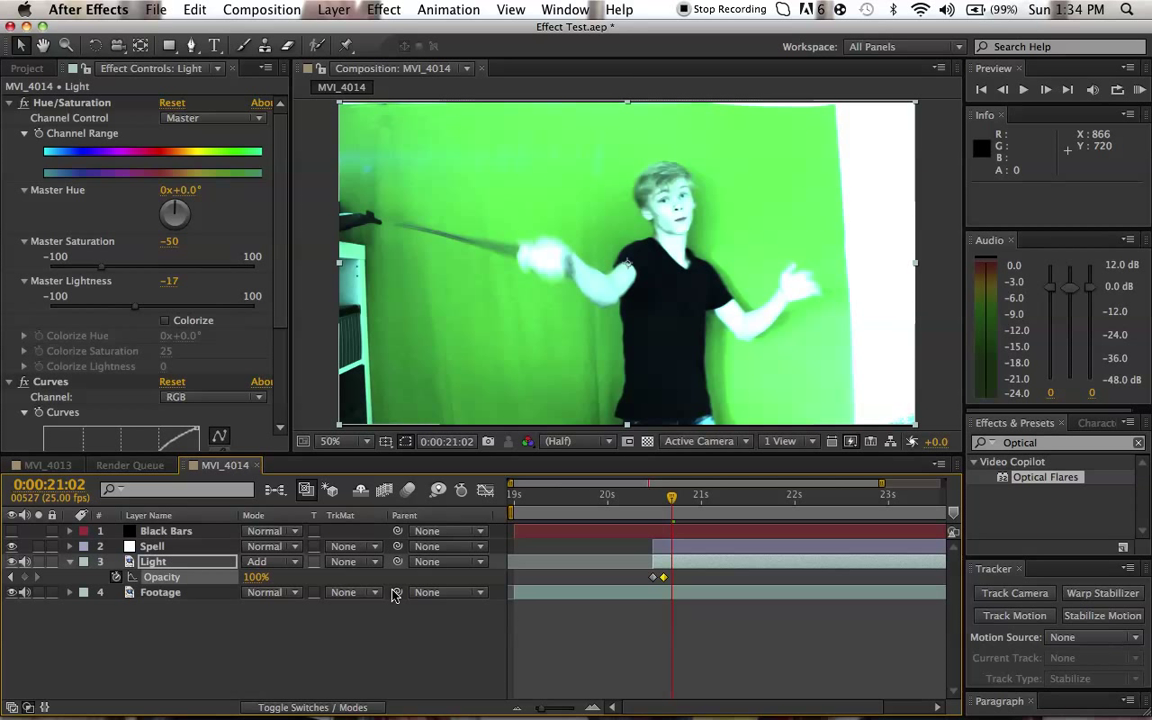
click(25, 577)
Step: Set the Light layer's Opacity to 0% at 0:00:21:04 and deselect the layer
key(Page_Down)
key(Page_Down)
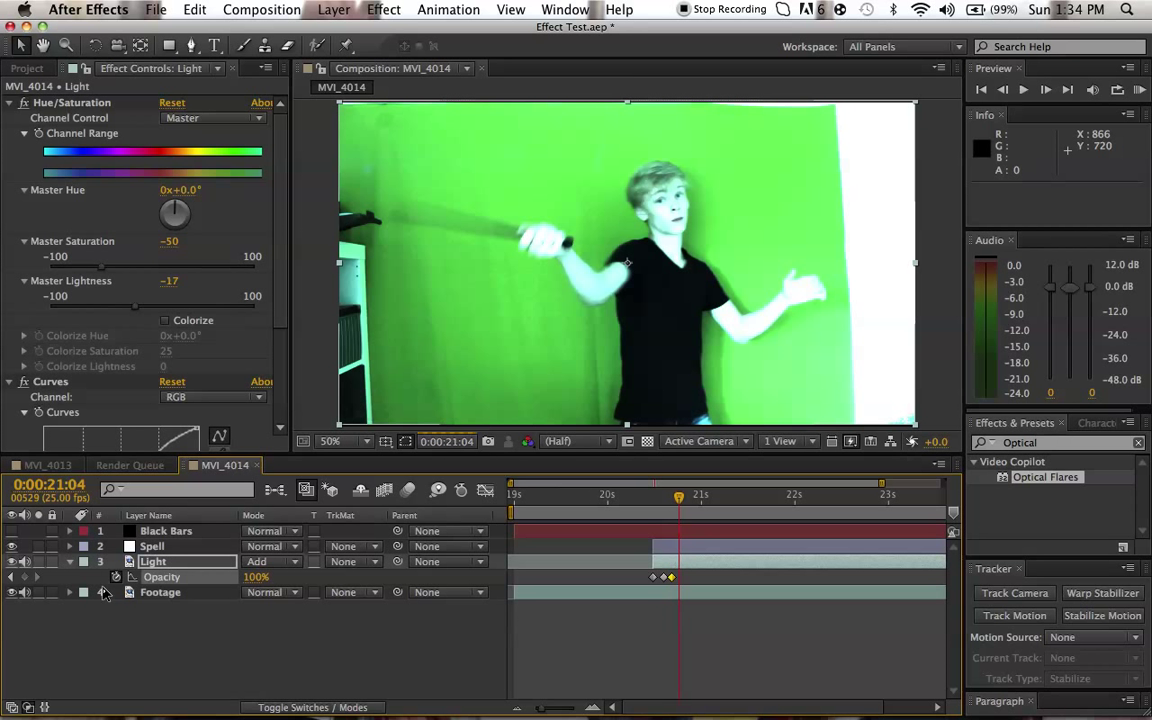
click(255, 577)
text(0)
key(Return)
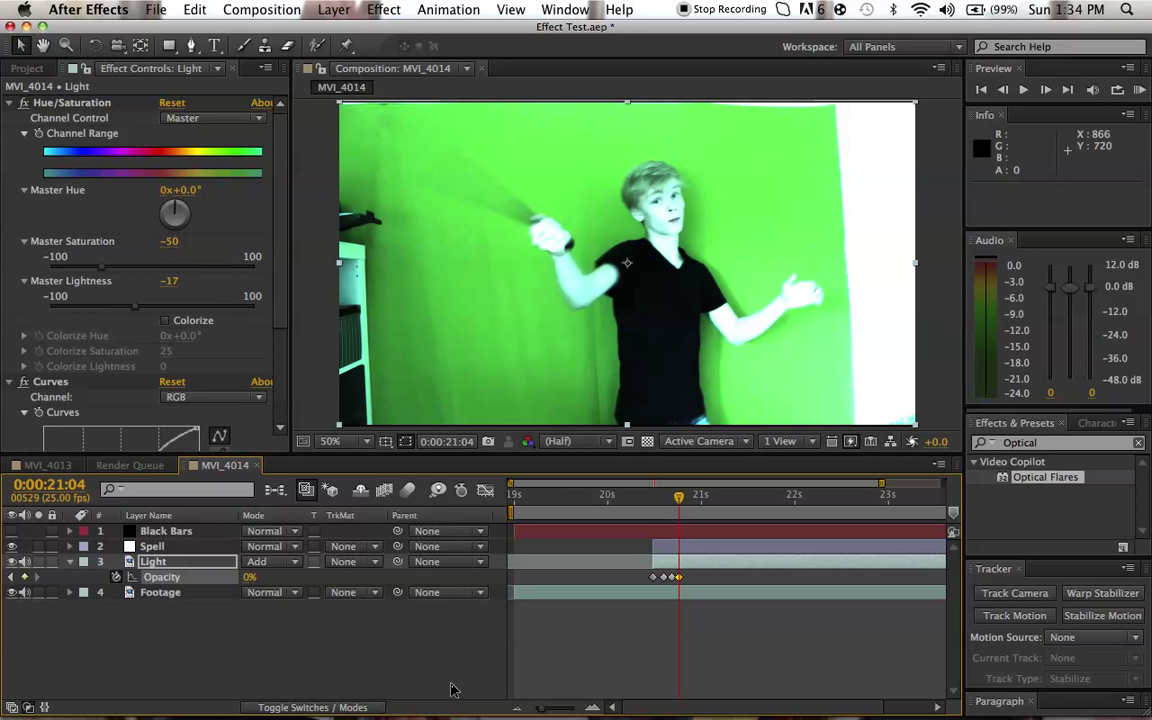
click(512, 653)
Step: Play back the footage from 0:00:20:08 through the spell to review the light flash
click(528, 486)
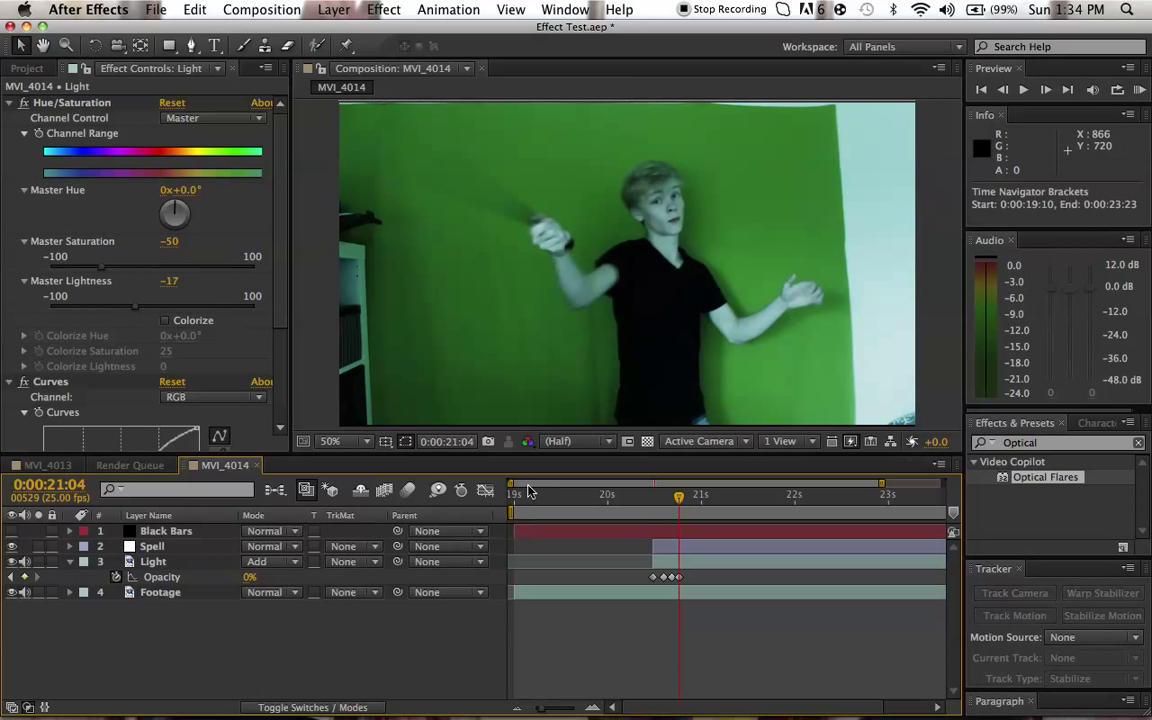
click(514, 494)
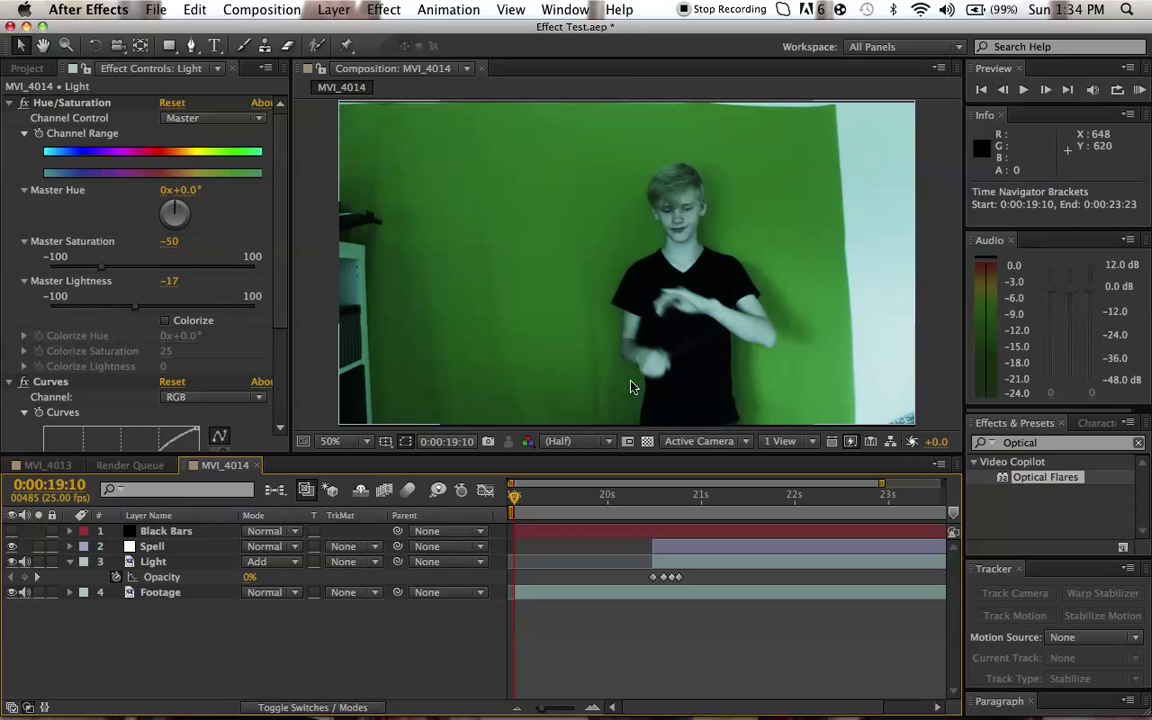
click(600, 500)
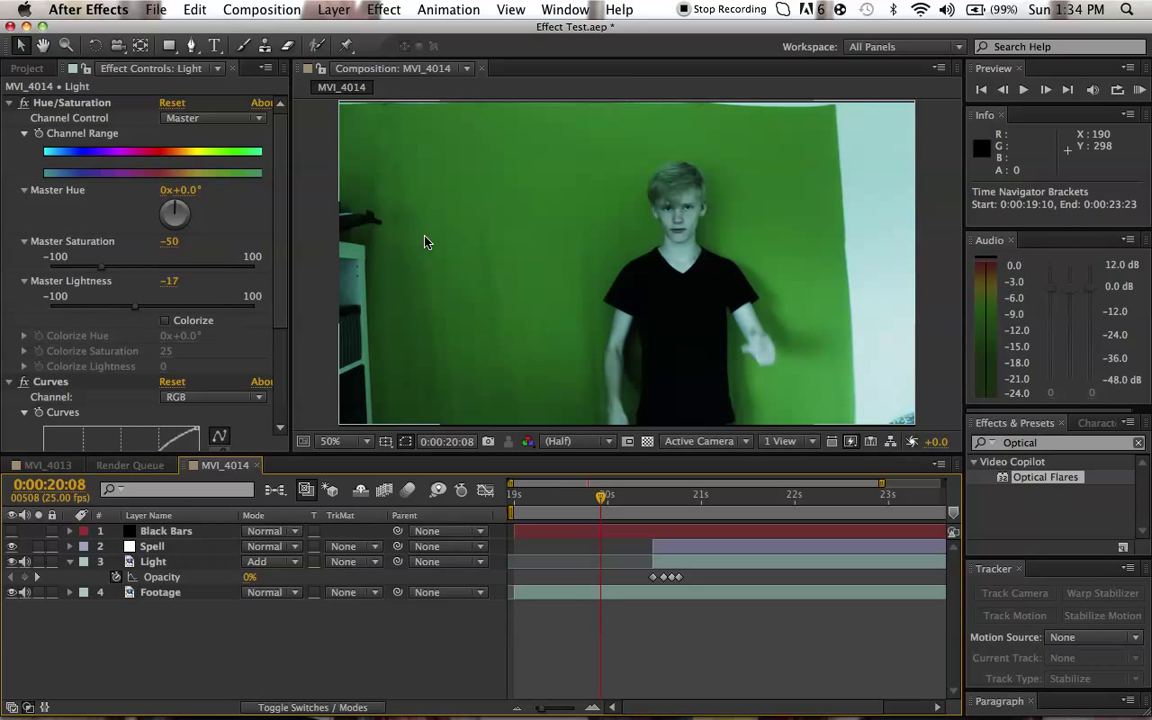
key(h)
key(space)
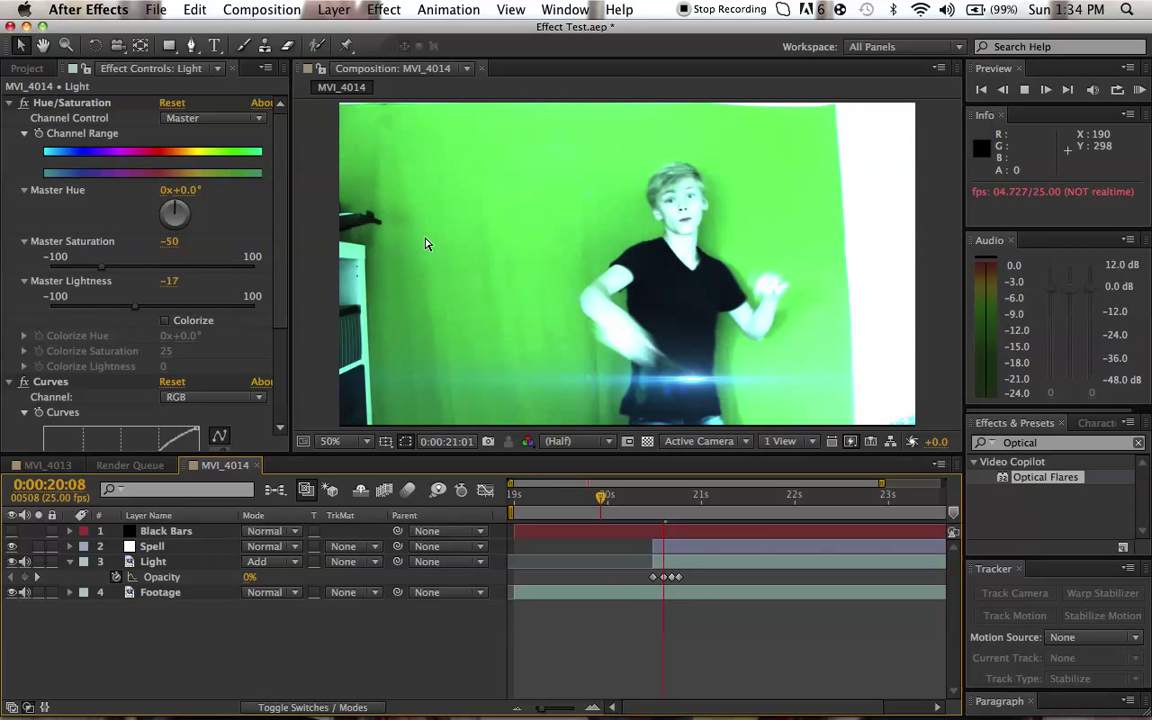
key(space)
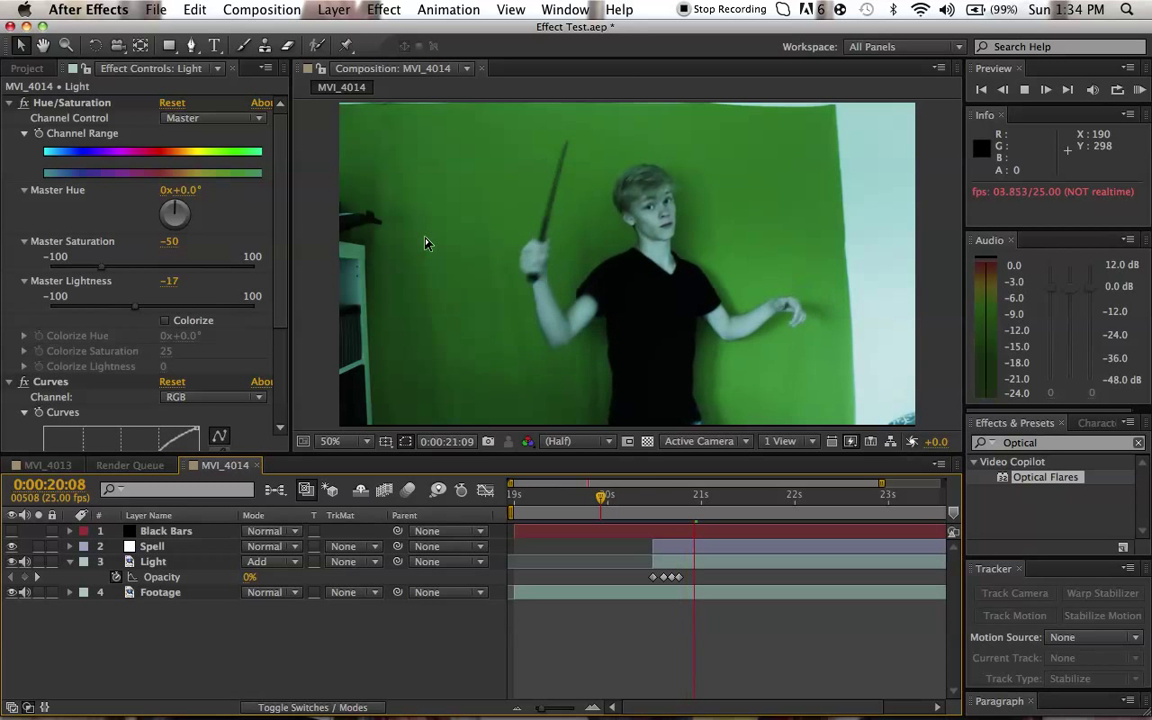
Step: Make the Black Bars layer visible at 0:00:21:00 and advance to 0:00:21:01
click(663, 514)
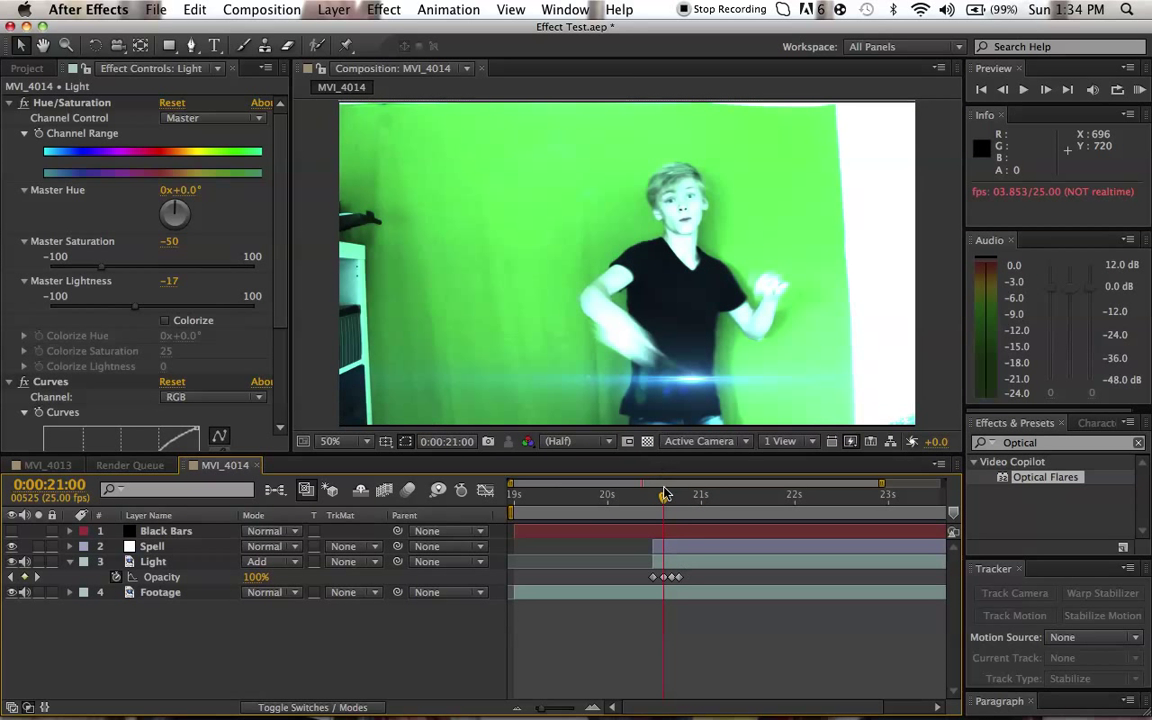
click(11, 531)
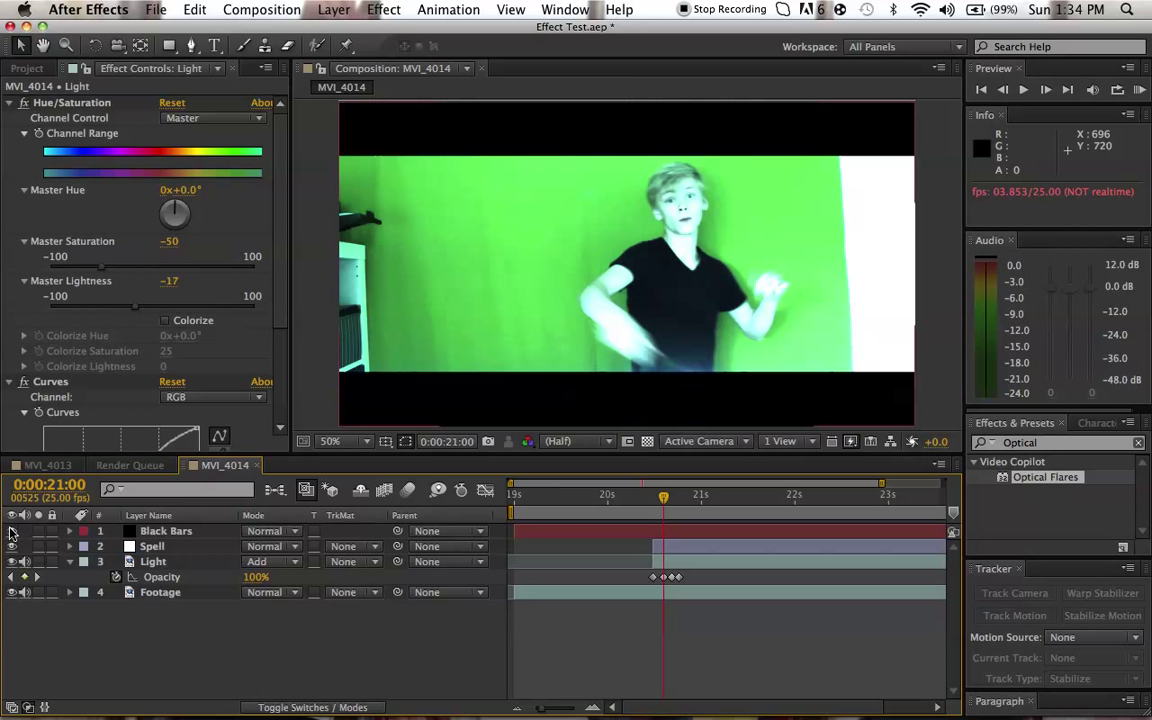
key(Page_Down)
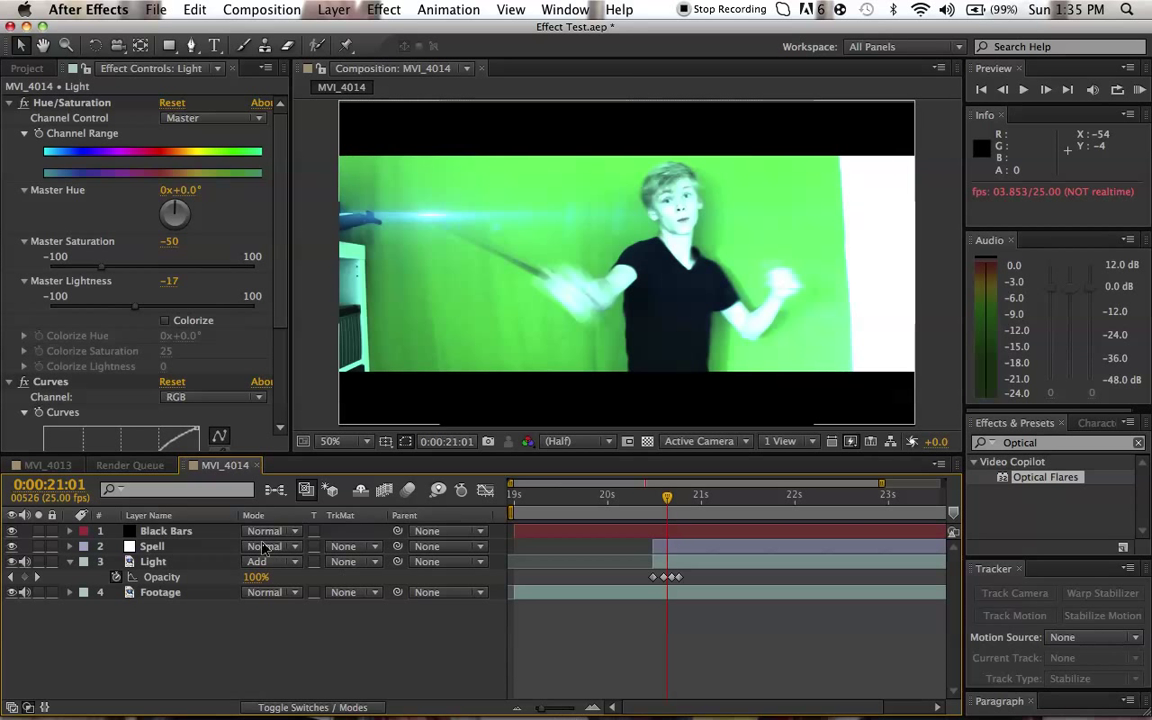
Step: Open the Optical Flares options for the Spell layer and go to the Pro Presets folder
click(184, 548)
click(211, 103)
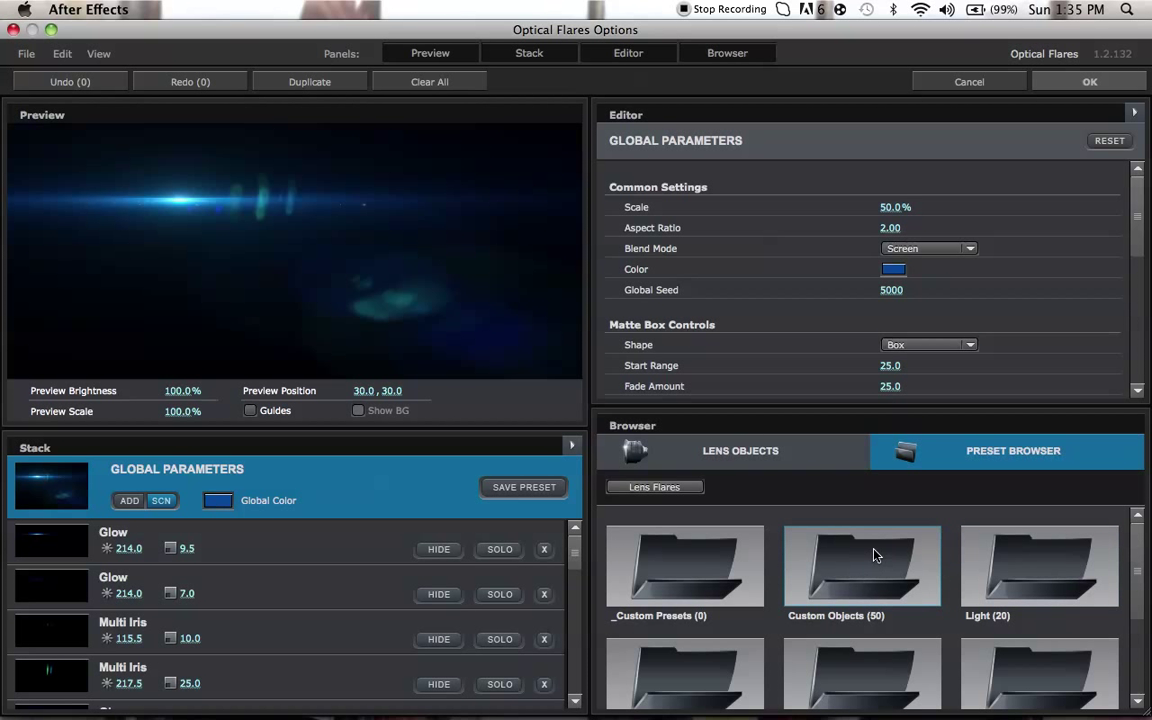
scroll(913, 560, down, 1)
scroll(913, 560, down, 4)
click(1011, 535)
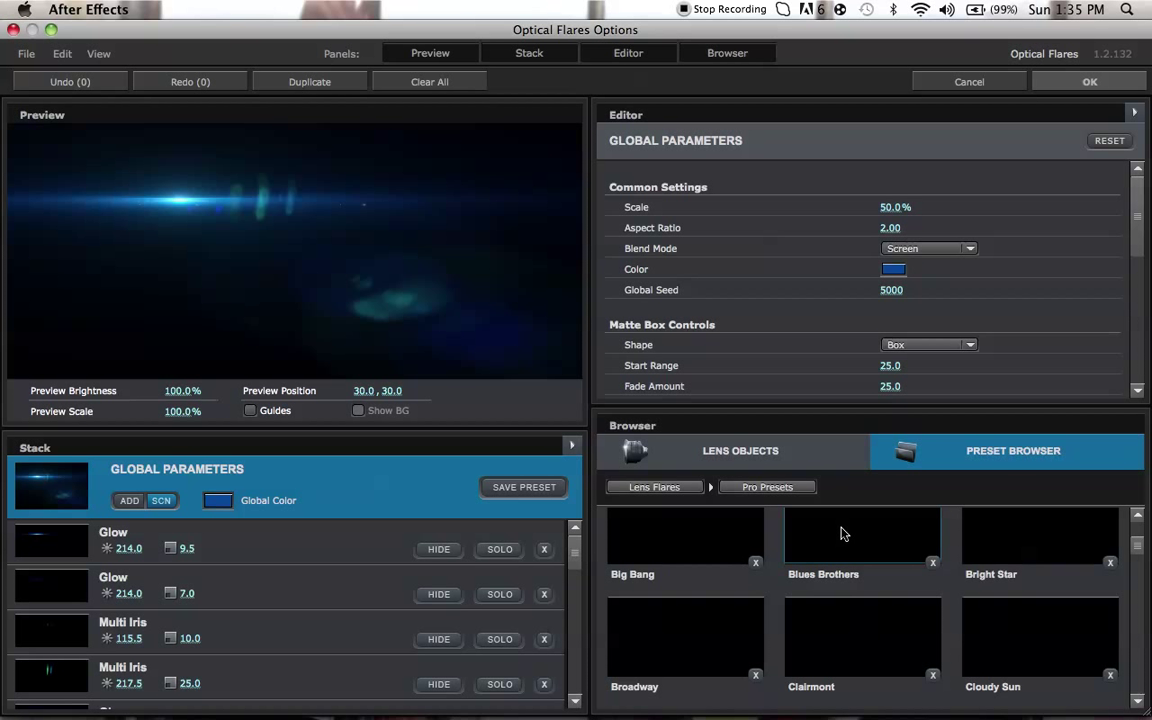
Step: Browse the Pro Presets lens flares from start to end, and return to the main Lens Flares folders
scroll(1016, 560, up, 3)
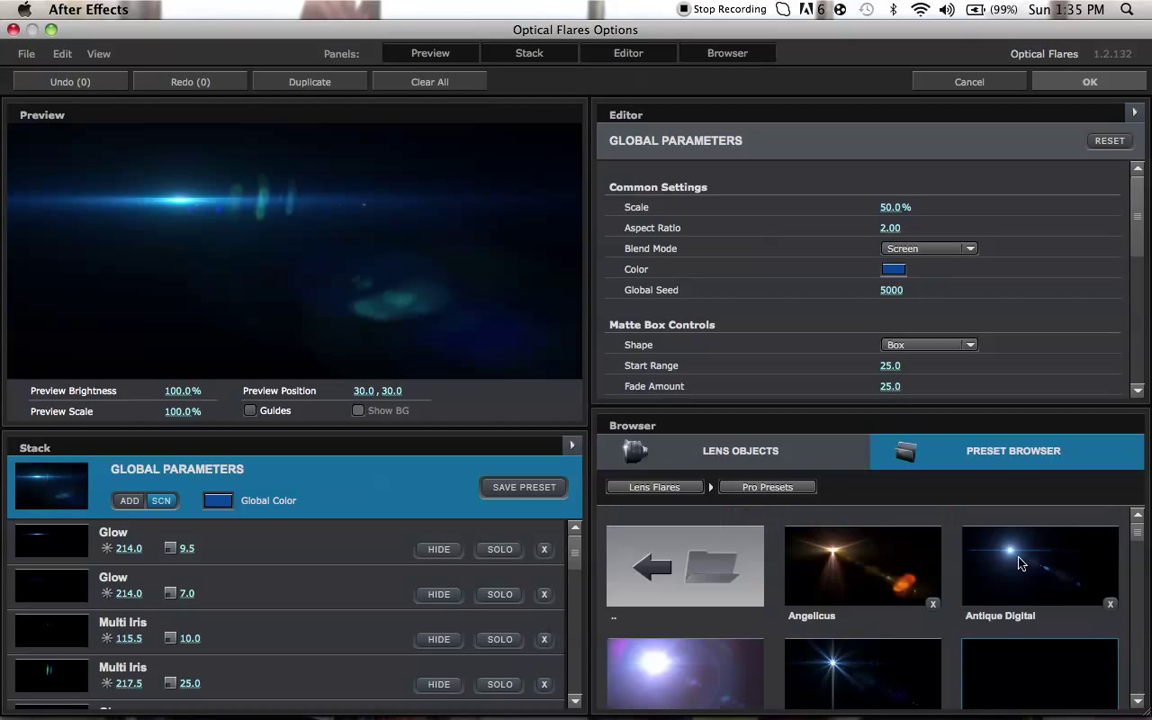
scroll(1020, 562, down, 1)
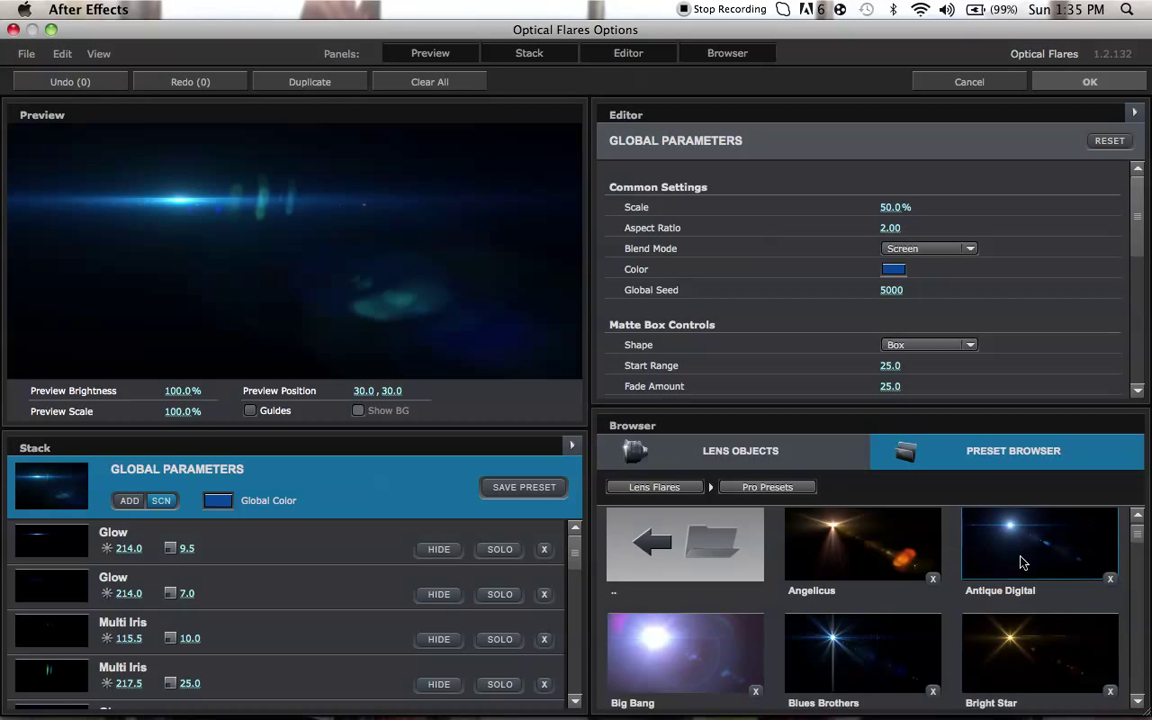
scroll(1022, 563, down, 3)
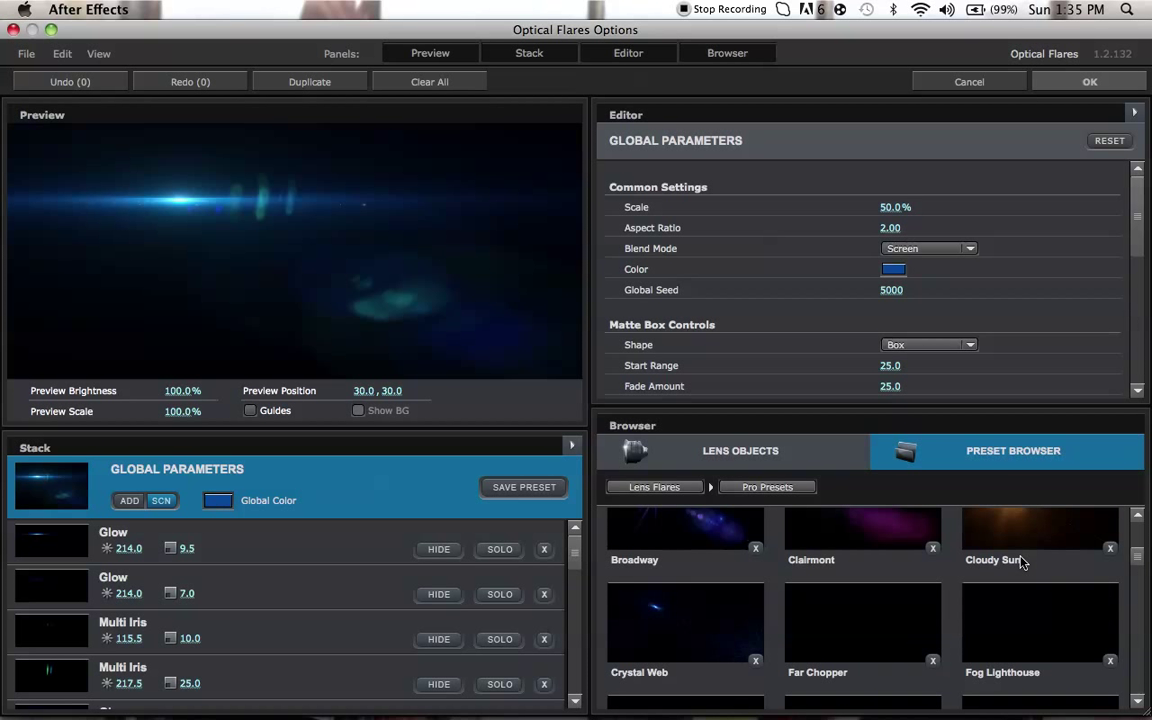
scroll(1022, 562, down, 5)
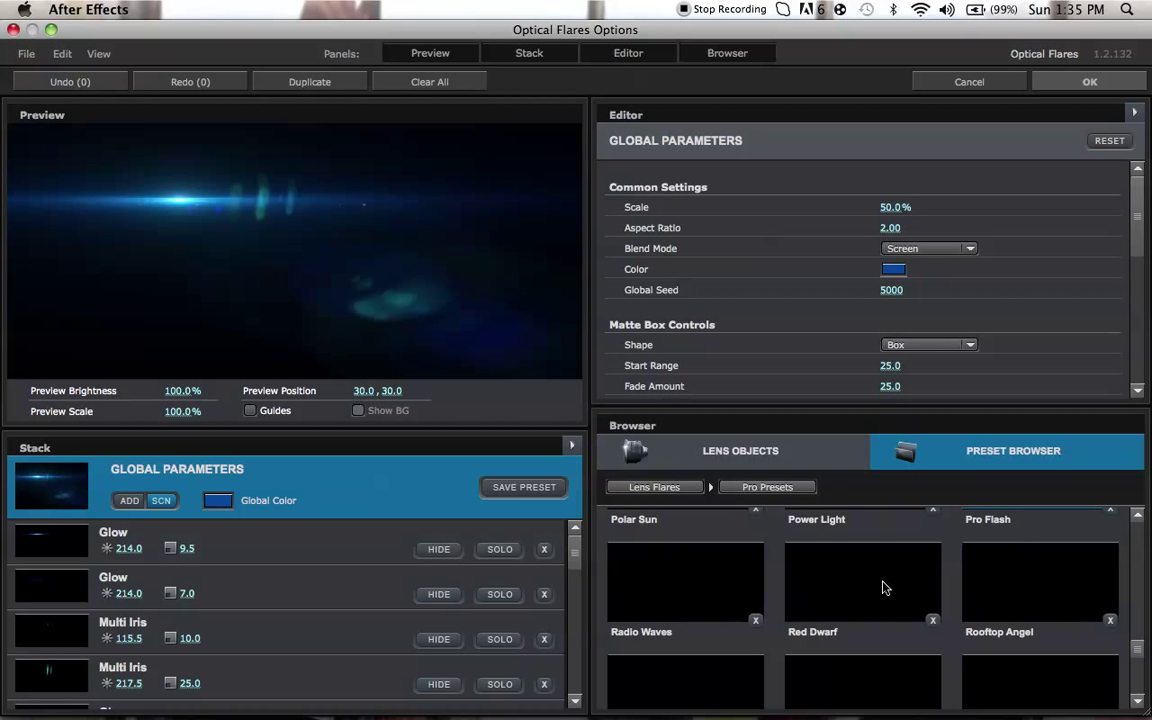
scroll(884, 585, up, 3)
scroll(884, 585, up, 5)
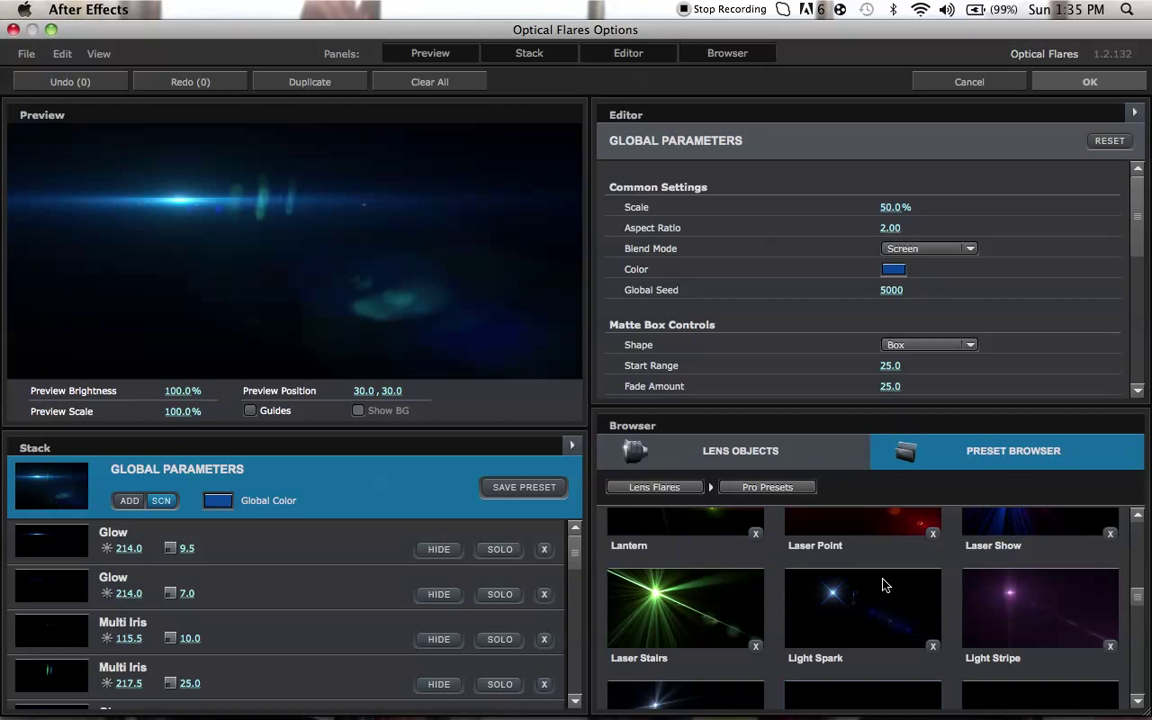
scroll(884, 585, down, 2)
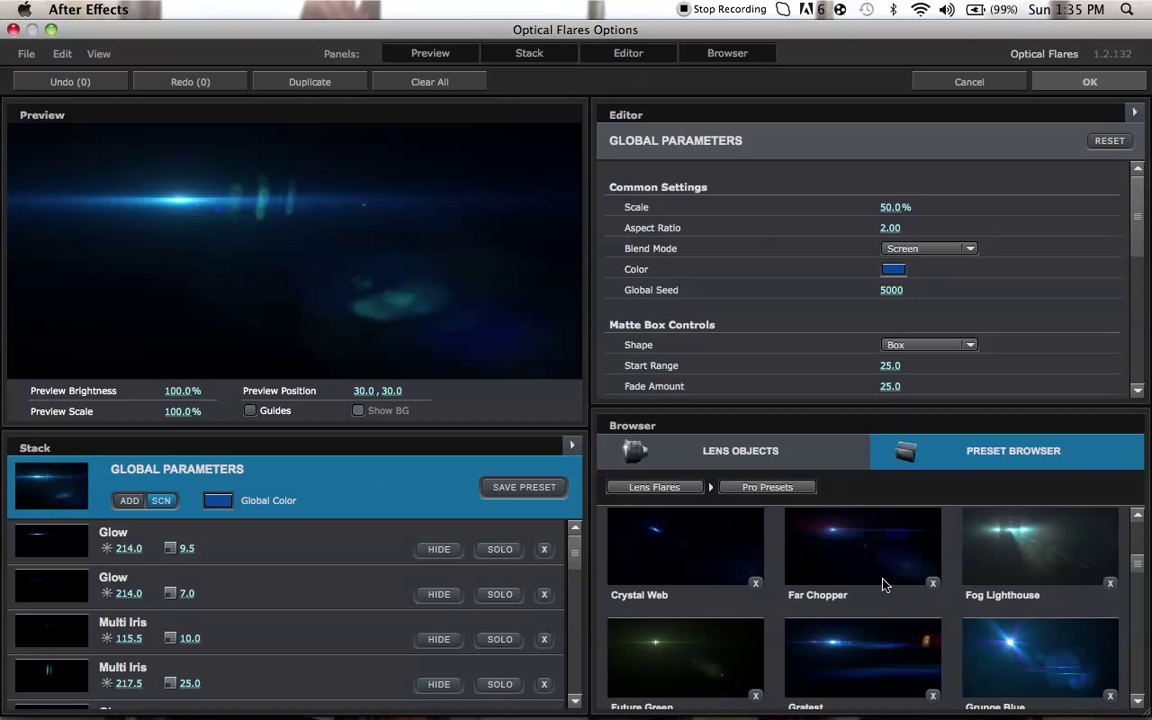
scroll(892, 563, down, 5)
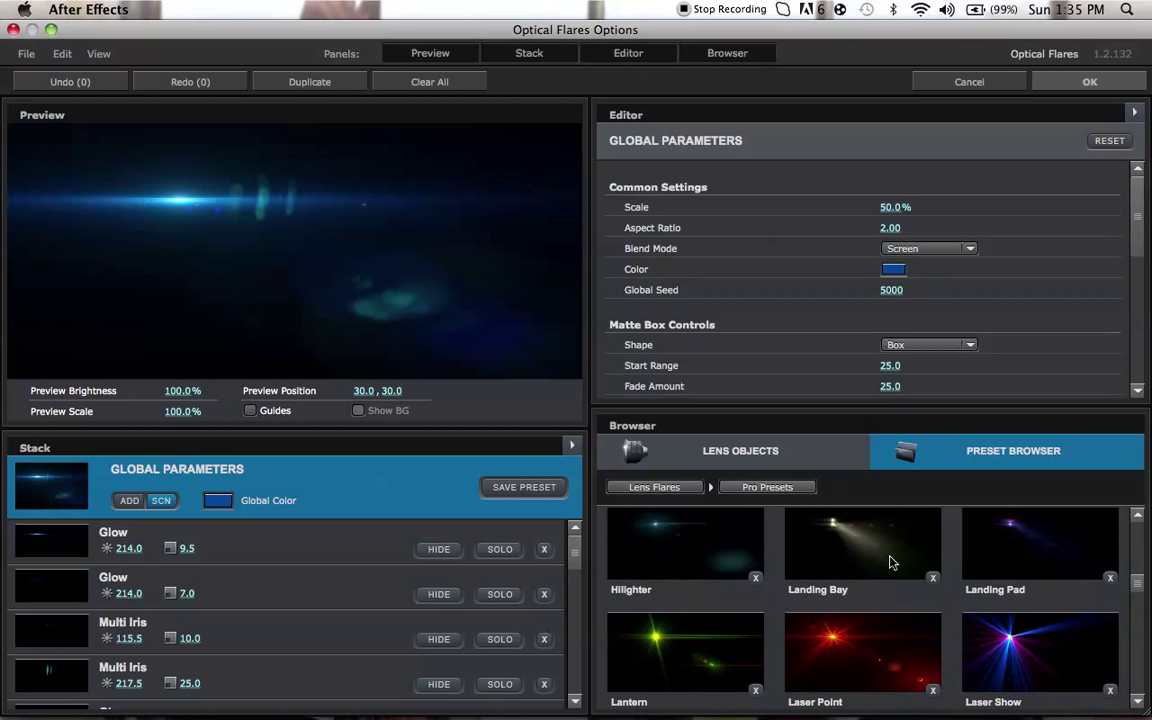
scroll(892, 563, down, 6)
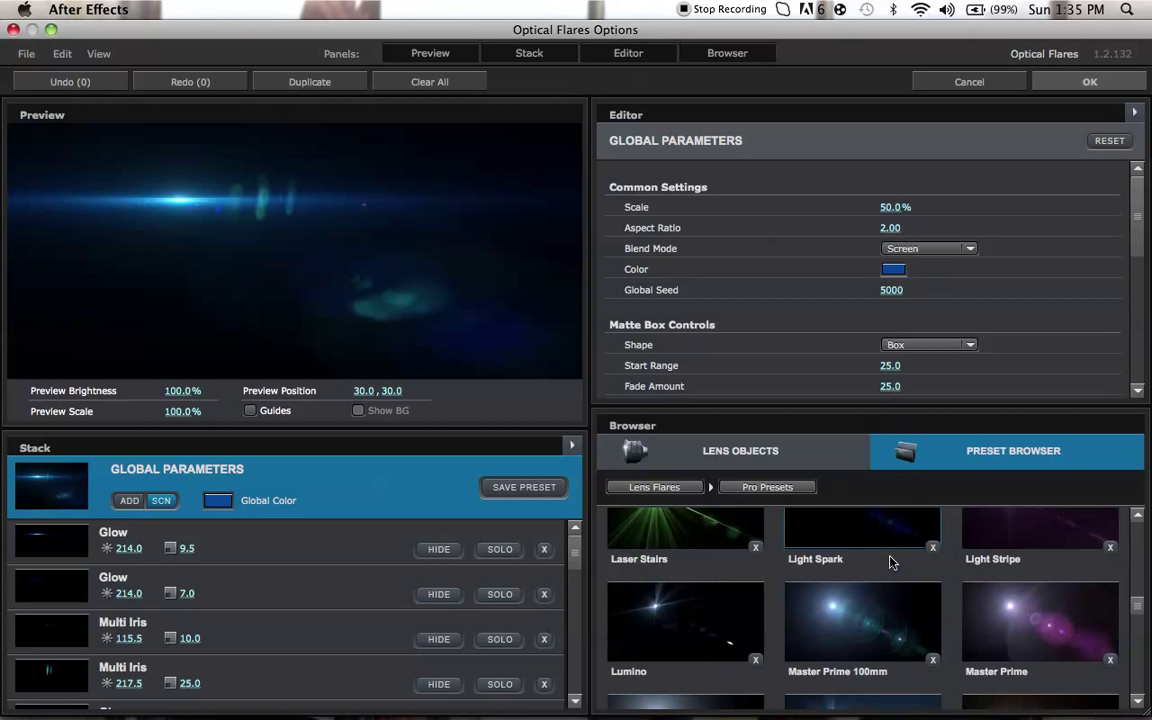
scroll(892, 563, down, 1)
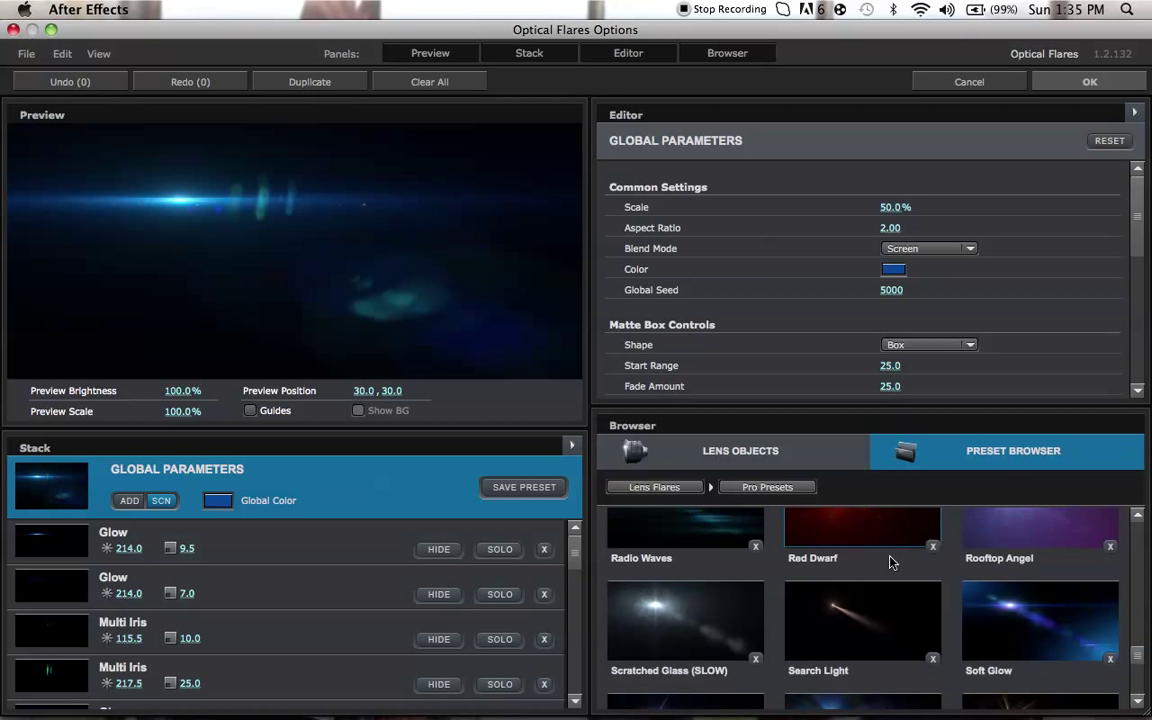
scroll(892, 563, down, 6)
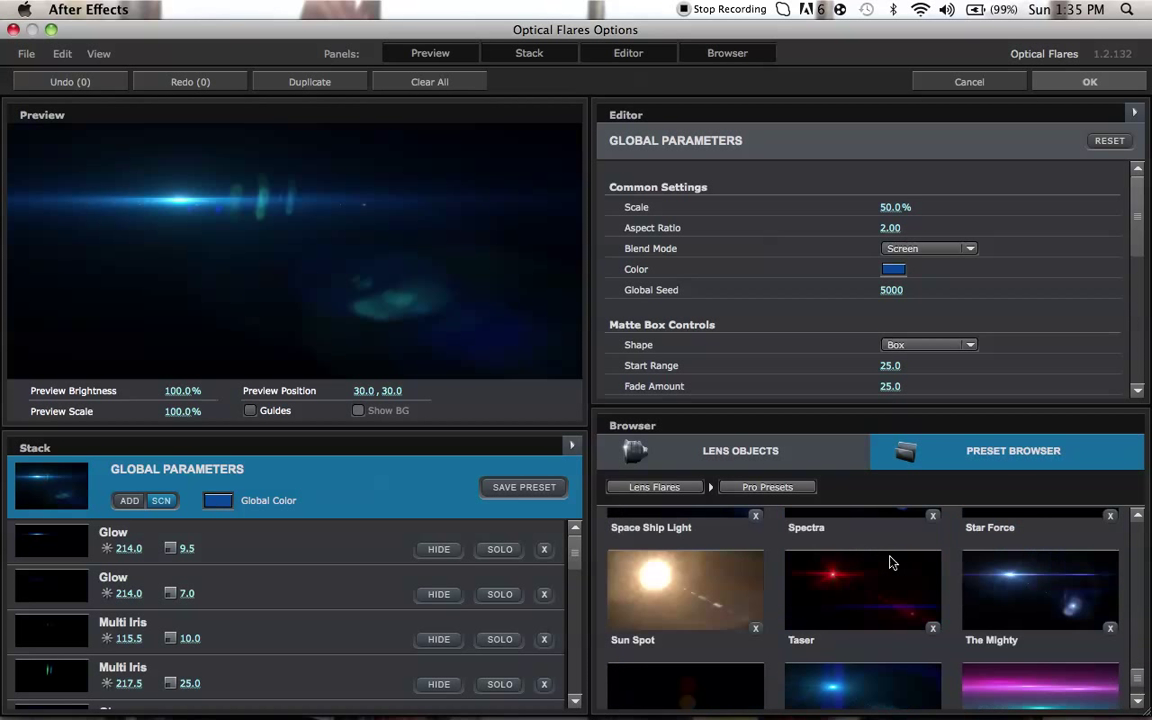
scroll(892, 563, up, 1)
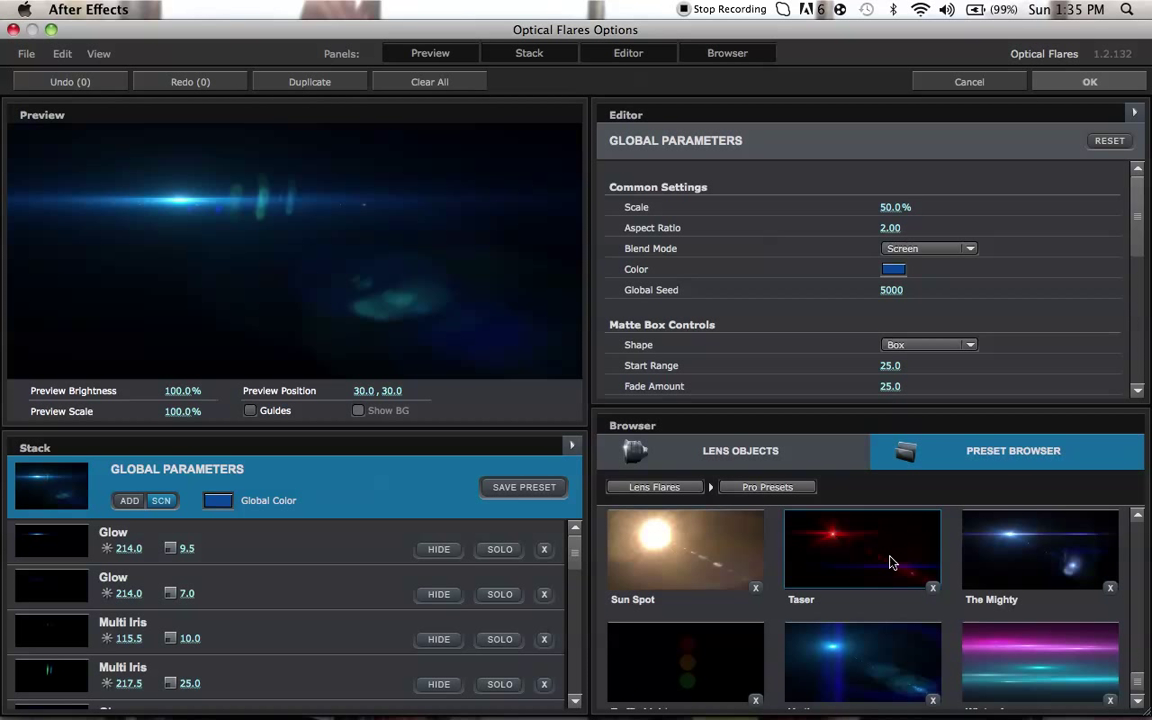
scroll(892, 563, down, 1)
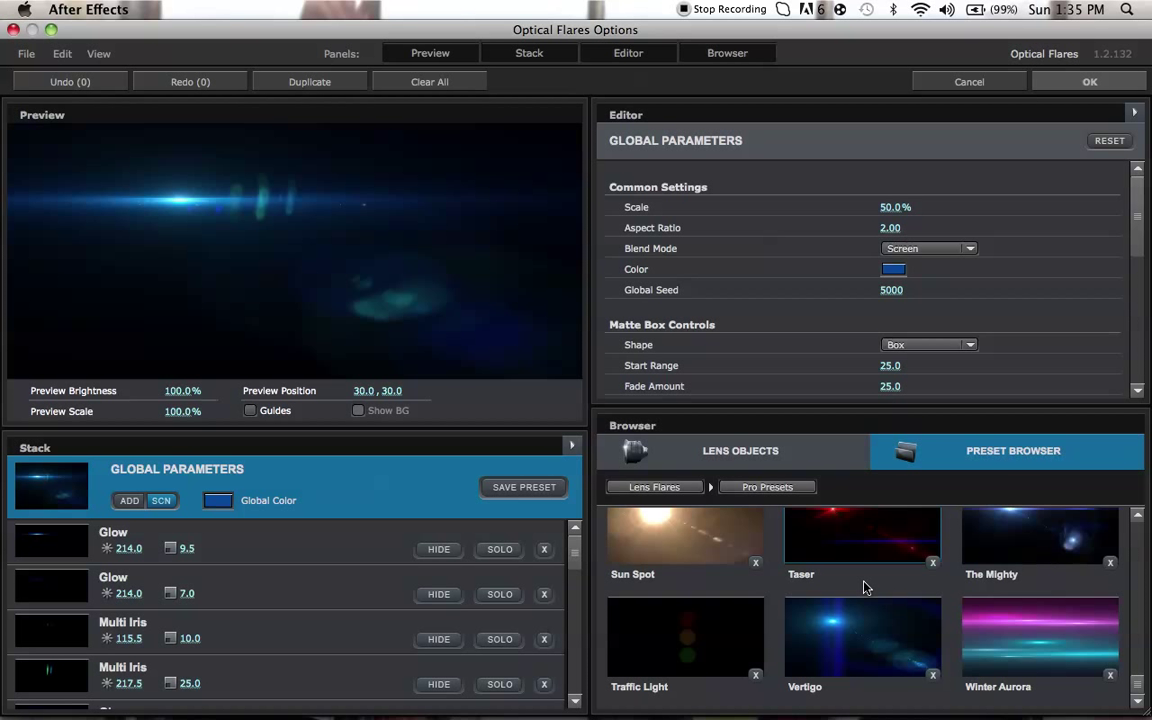
click(660, 487)
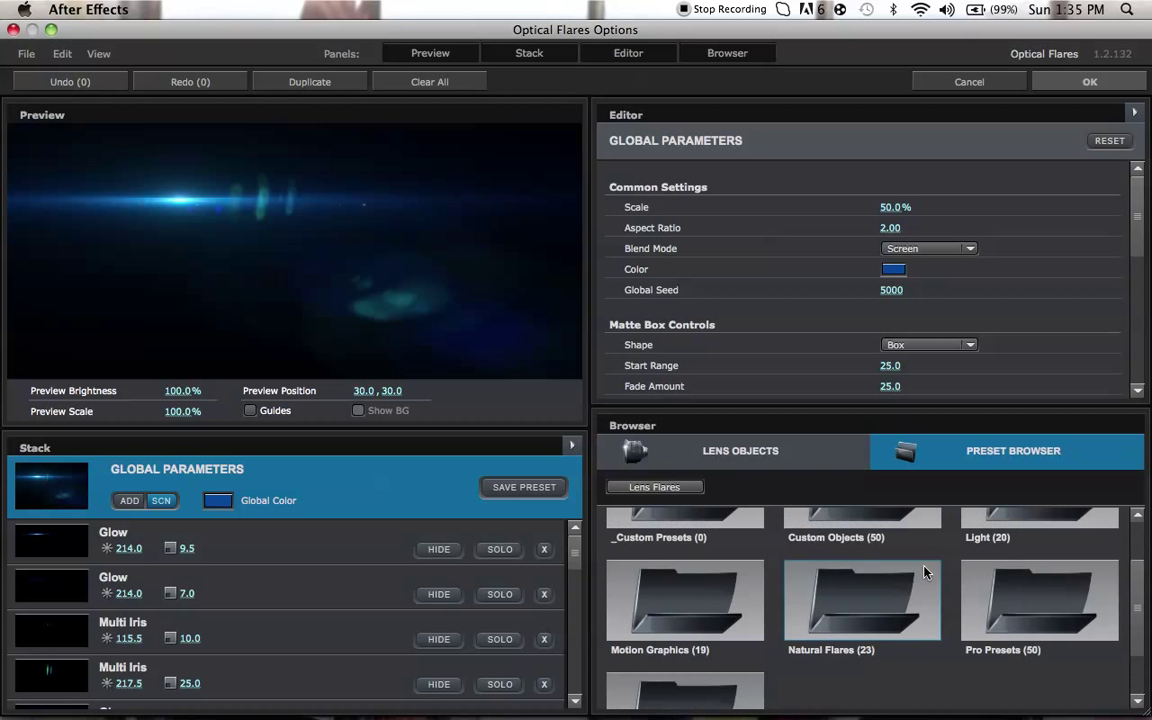
Step: Open the Light preset folder and look through its lens flares for another option for the spell
click(1030, 558)
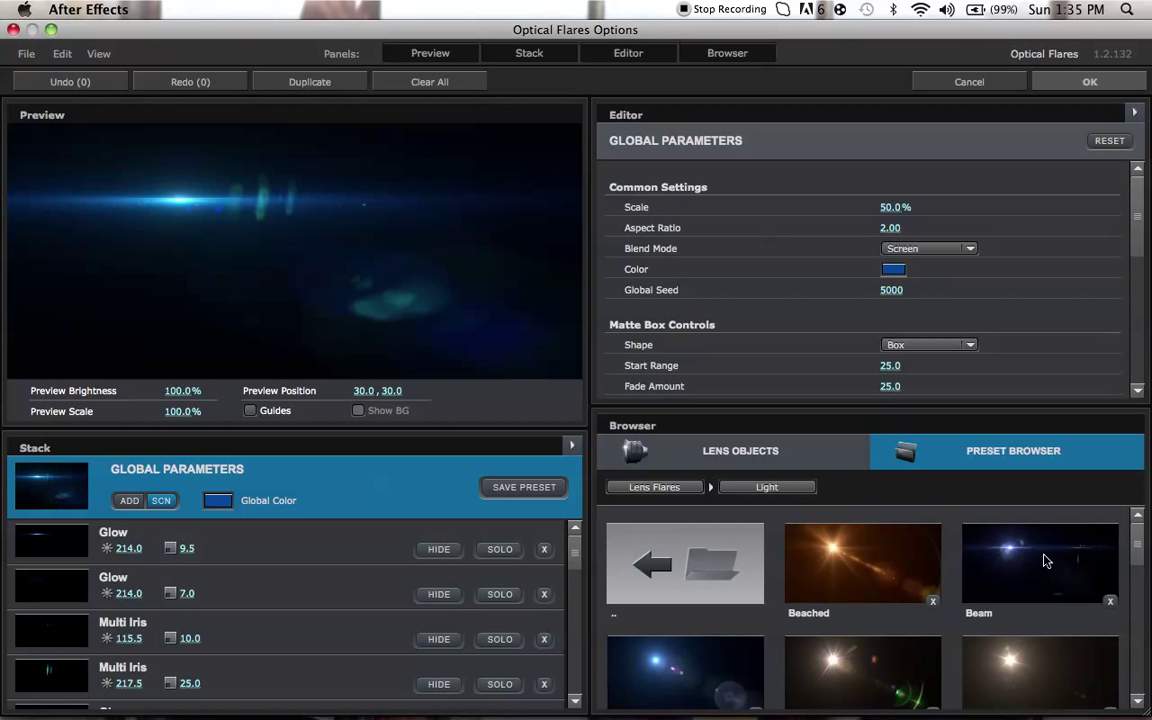
scroll(1046, 561, down, 4)
scroll(1046, 561, down, 10)
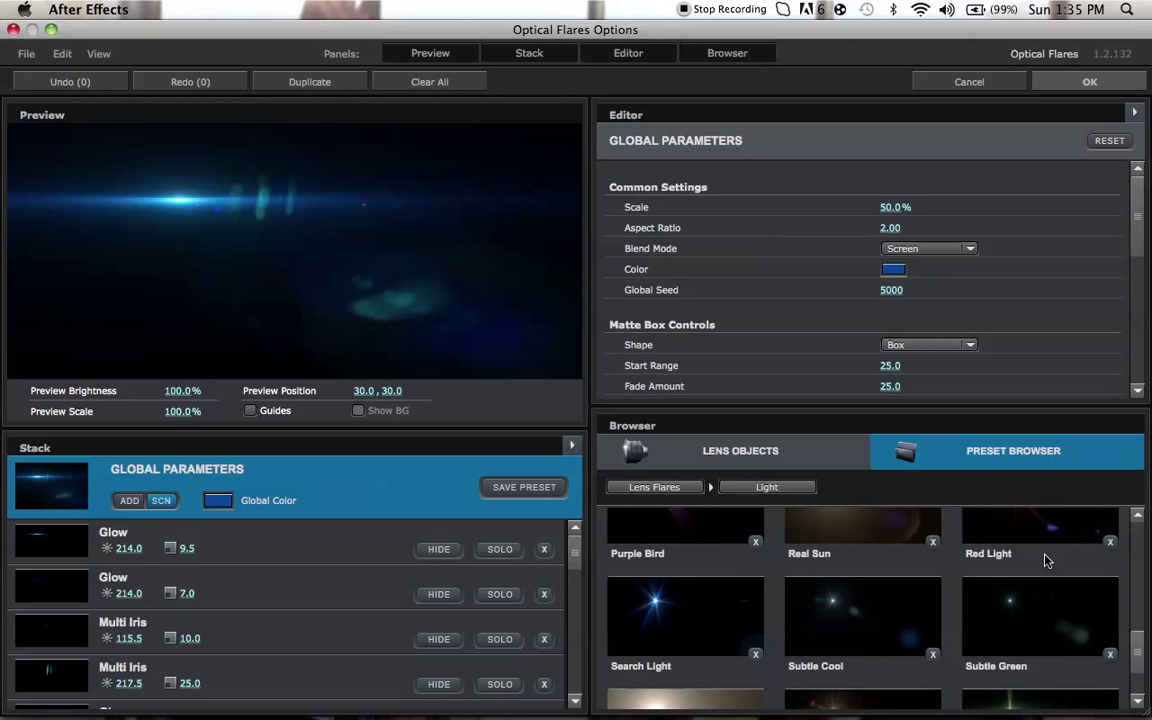
scroll(1046, 561, up, 10)
scroll(1046, 561, down, 2)
scroll(1046, 561, up, 2)
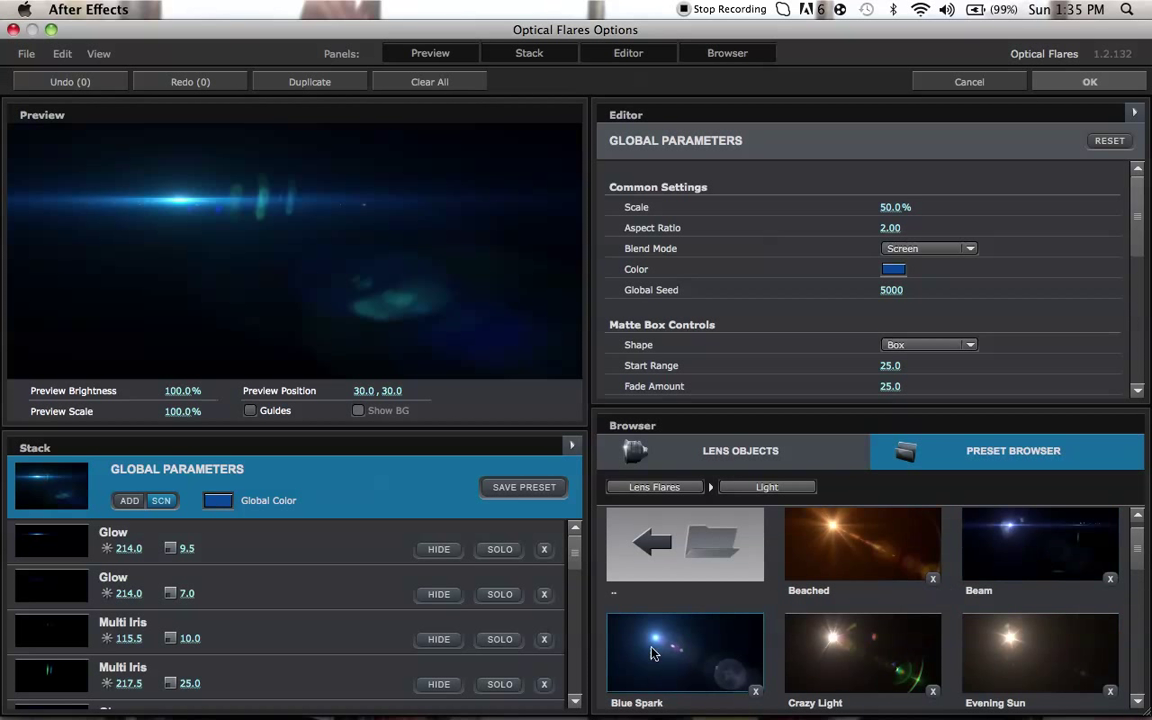
scroll(700, 650, down, 2)
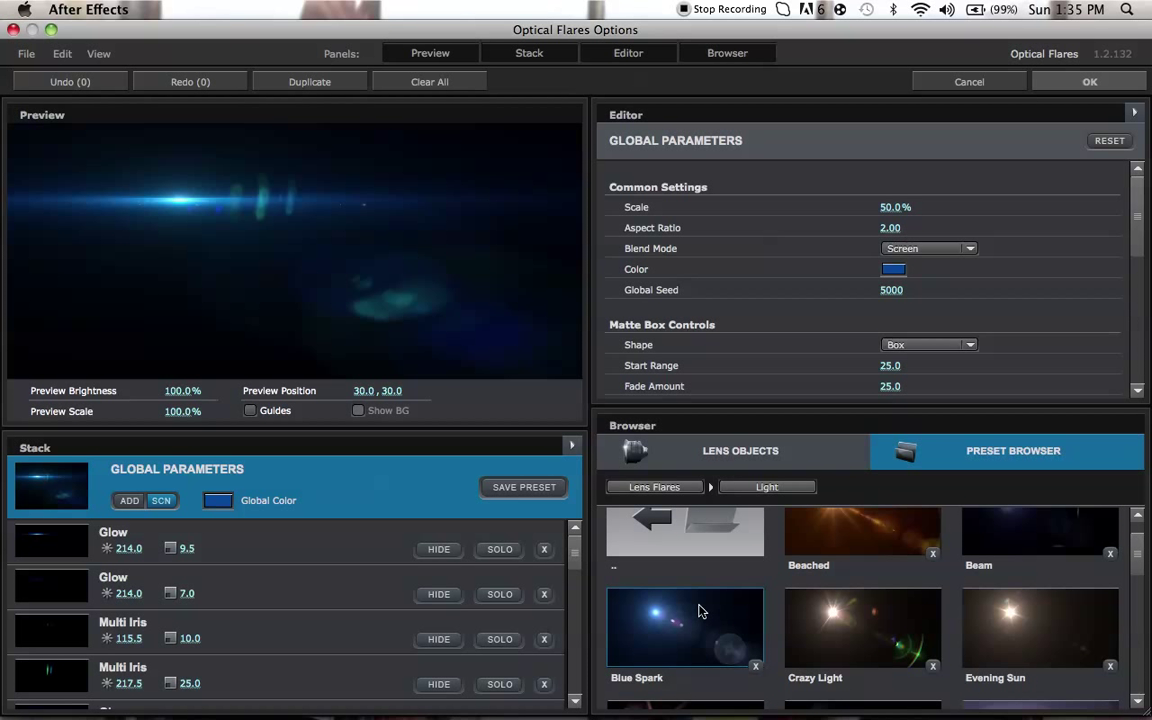
scroll(1016, 643, up, 2)
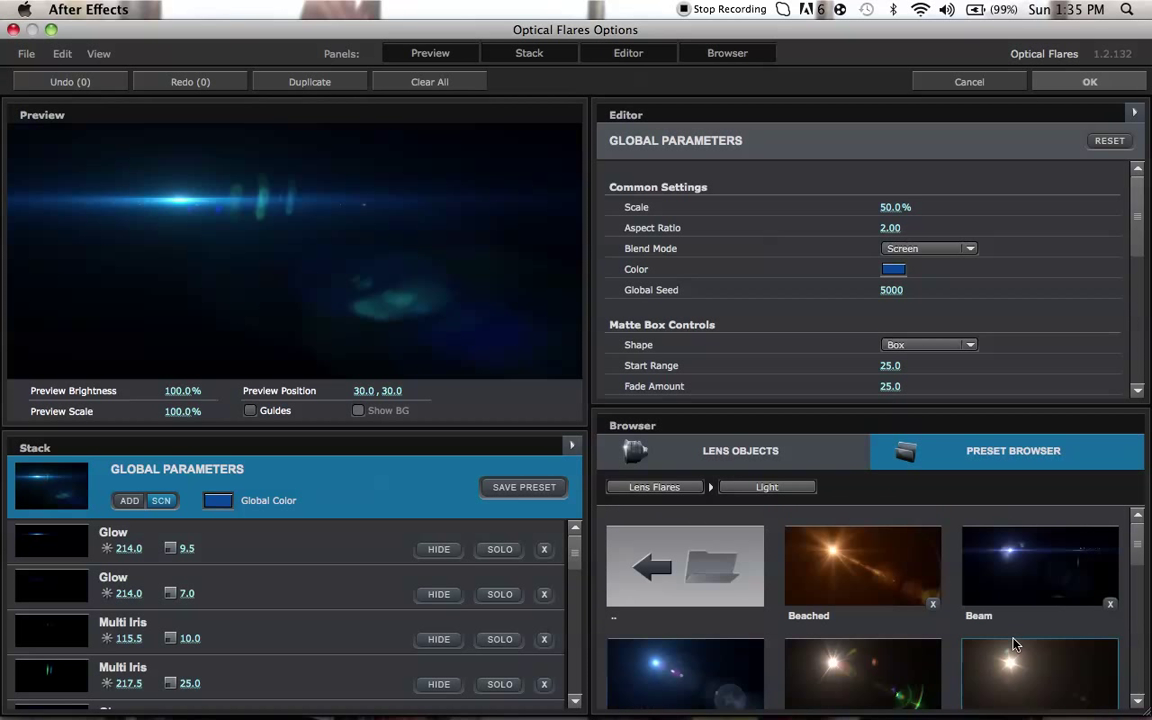
Step: Try the Beam and Beached presets on the Spell flare, and apply Tactical Light instead
click(1045, 563)
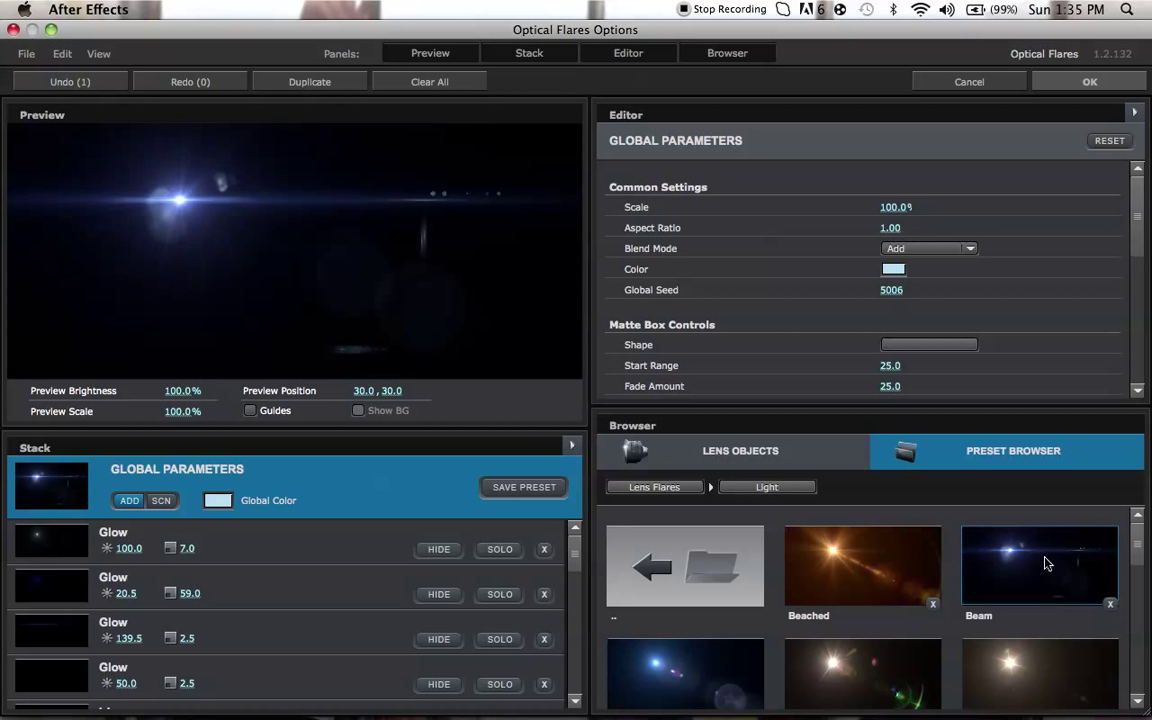
click(825, 540)
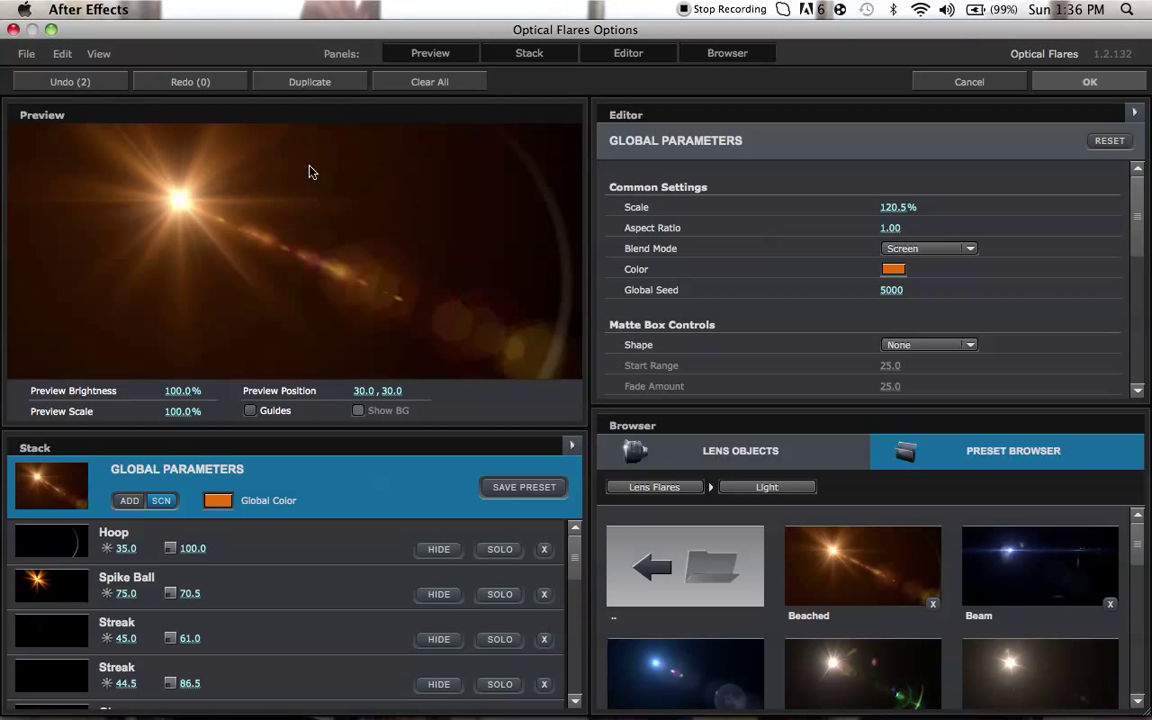
scroll(1096, 686, down, 10)
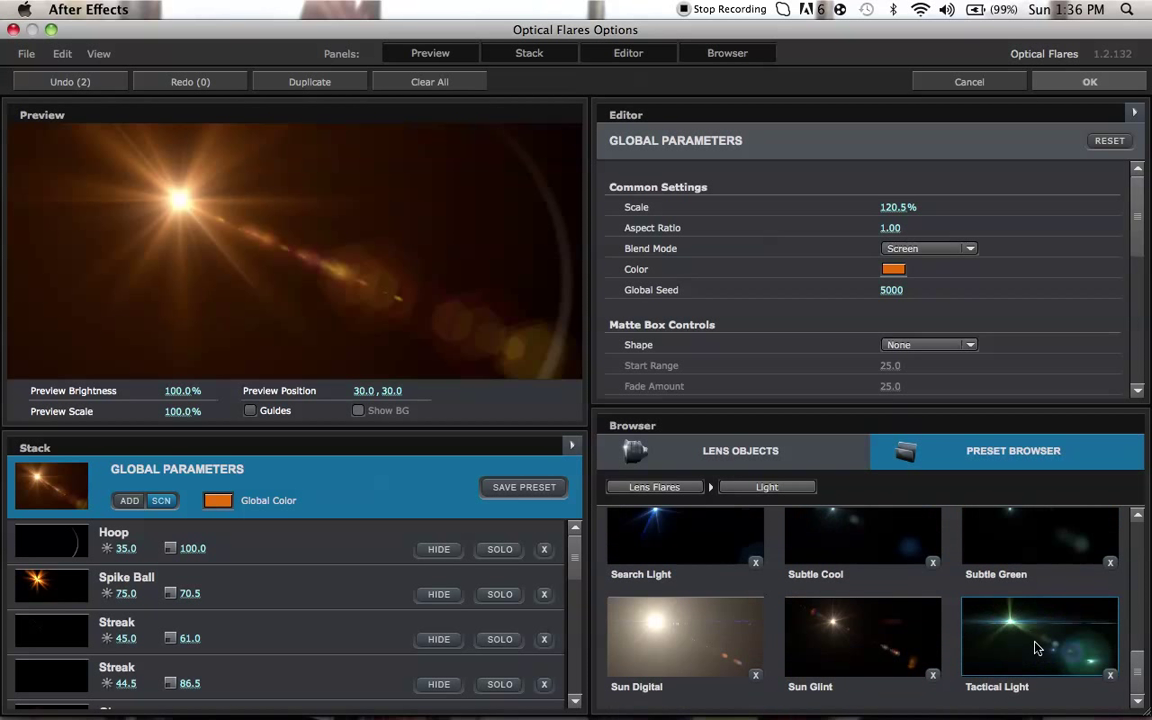
click(1008, 620)
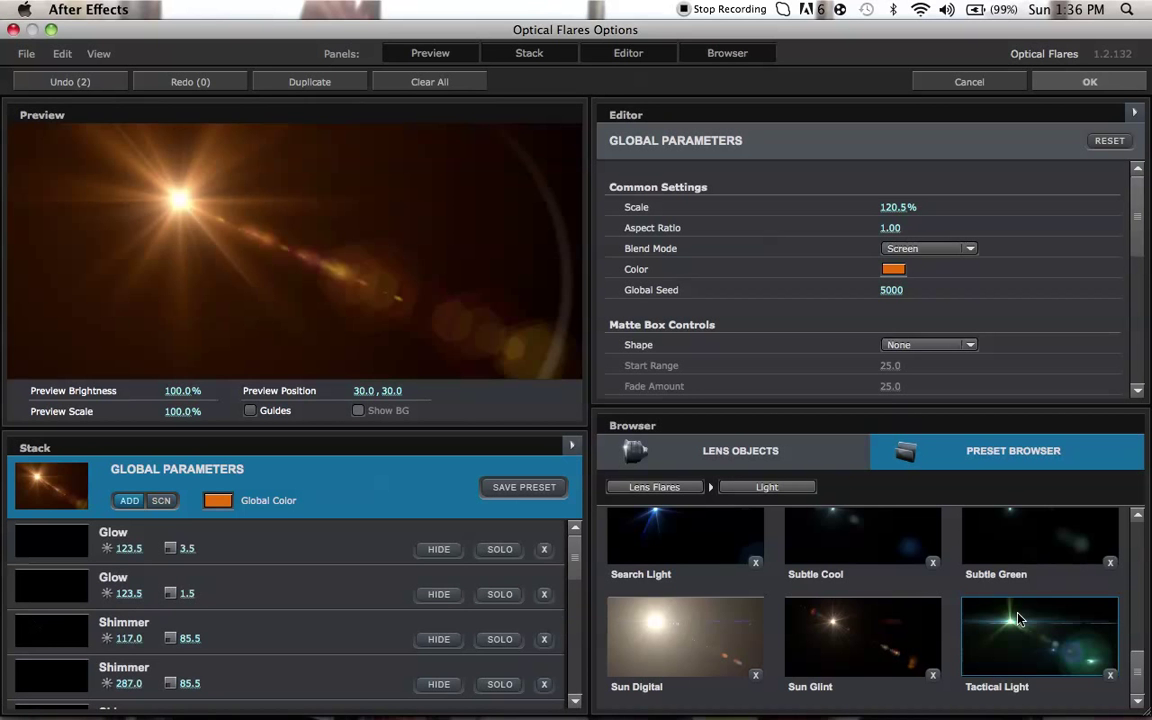
click(1115, 83)
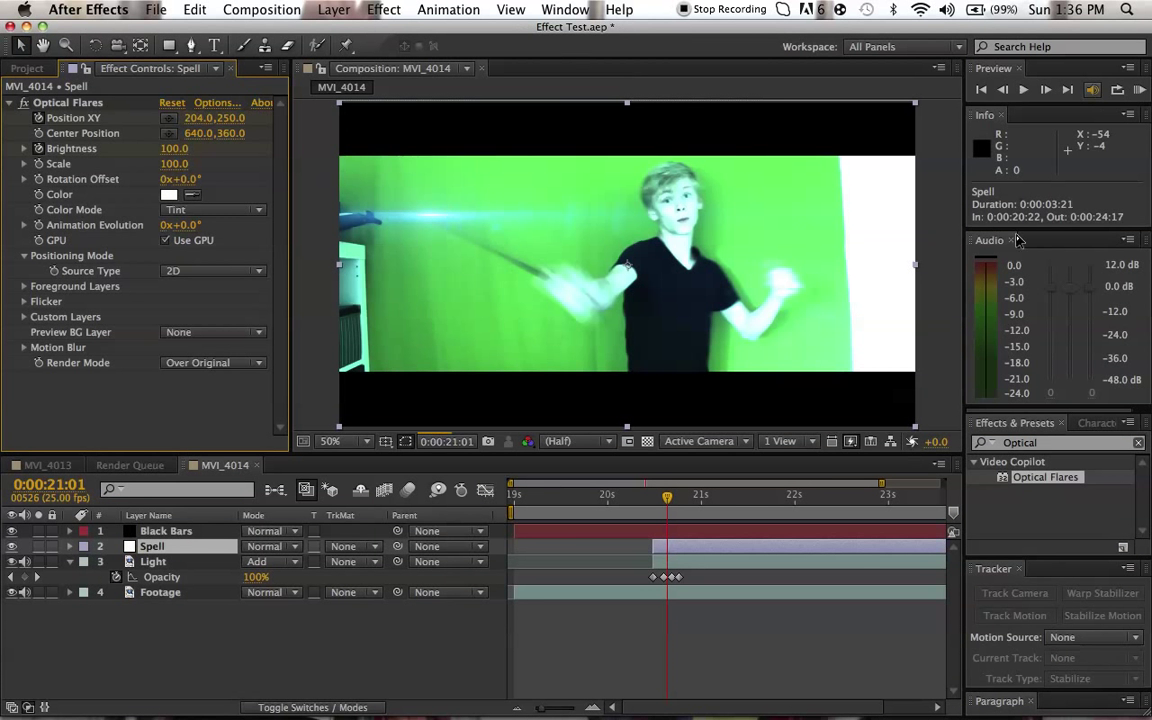
Step: Play back the composition from 0:00:20:17 through the spell to review the flare, and deselect the Spell layer
click(648, 503)
key(Page_Down)
key(Page_Up)
key(Page_Up)
key(Page_Up)
key(Page_Up)
key(Page_Up)
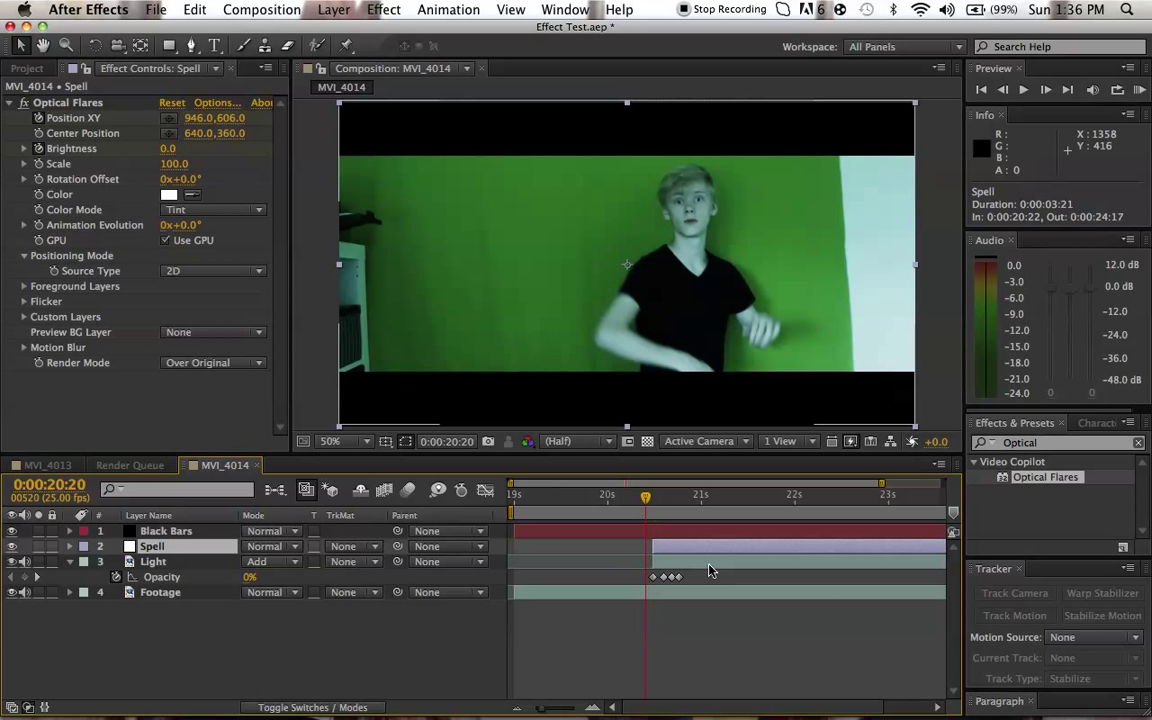
key(space)
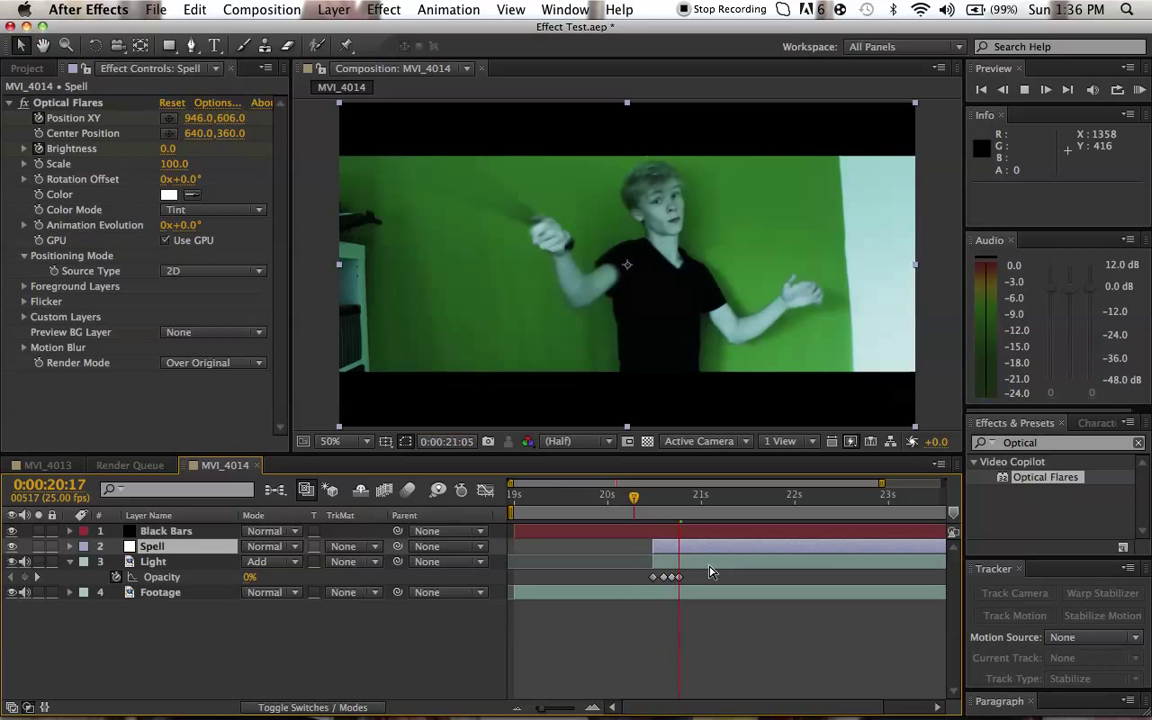
key(space)
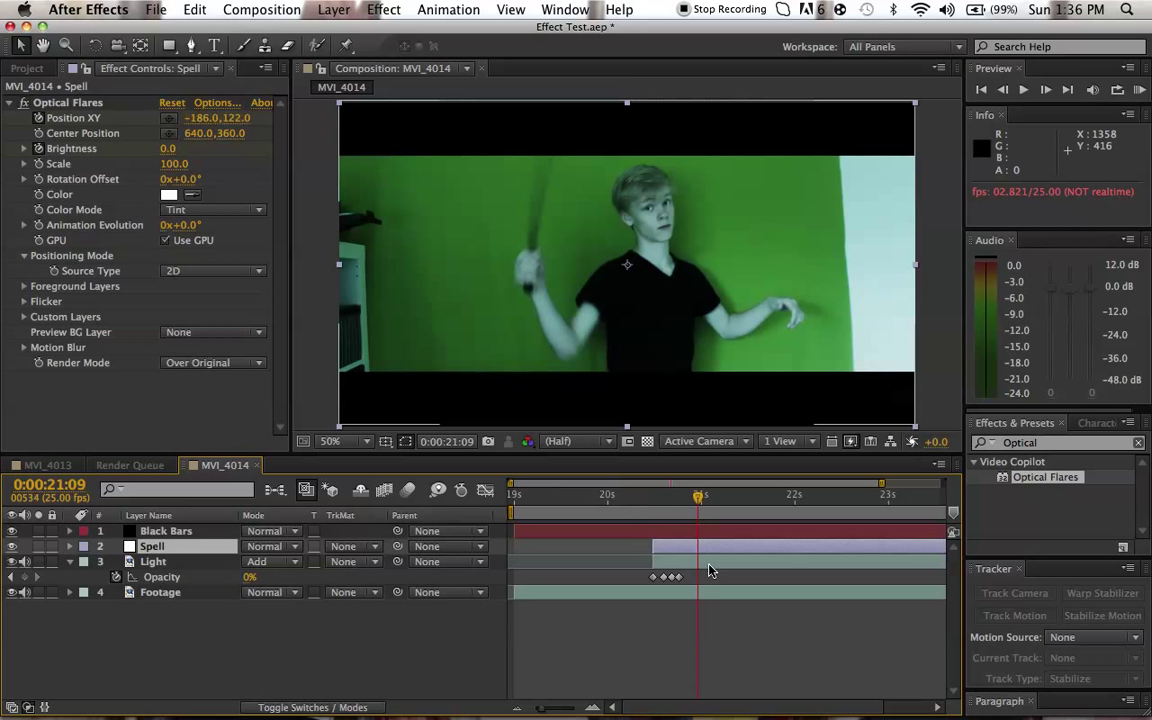
click(701, 630)
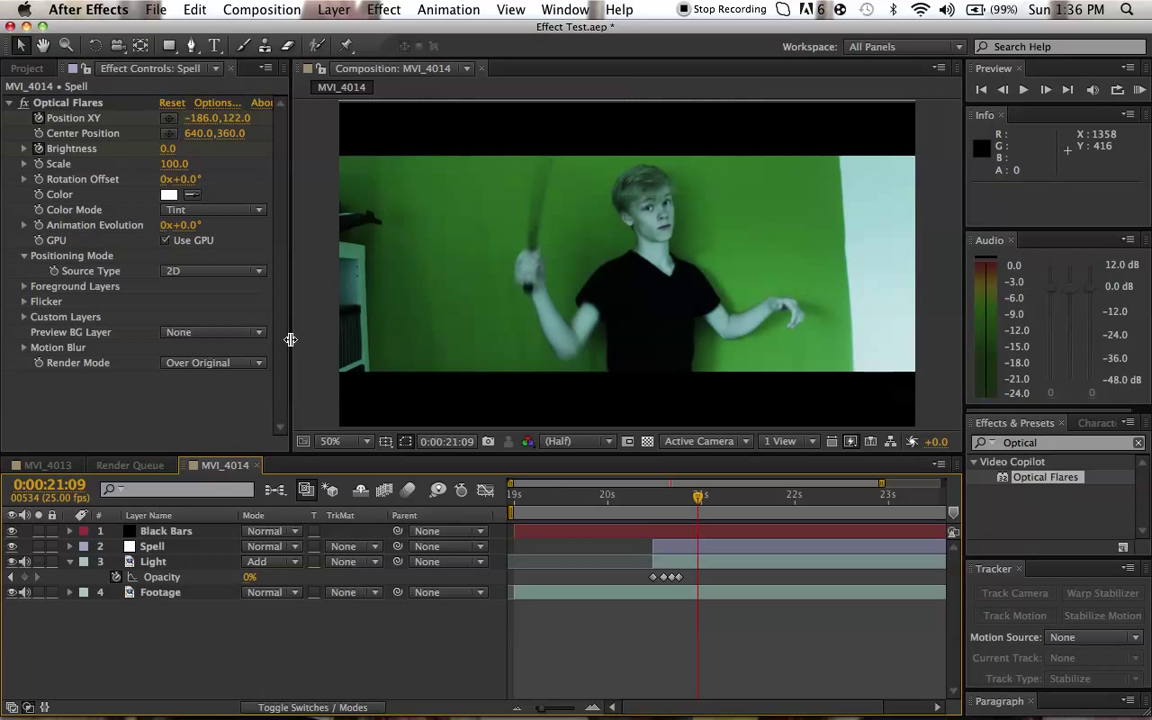
key(comma)
key(comma)
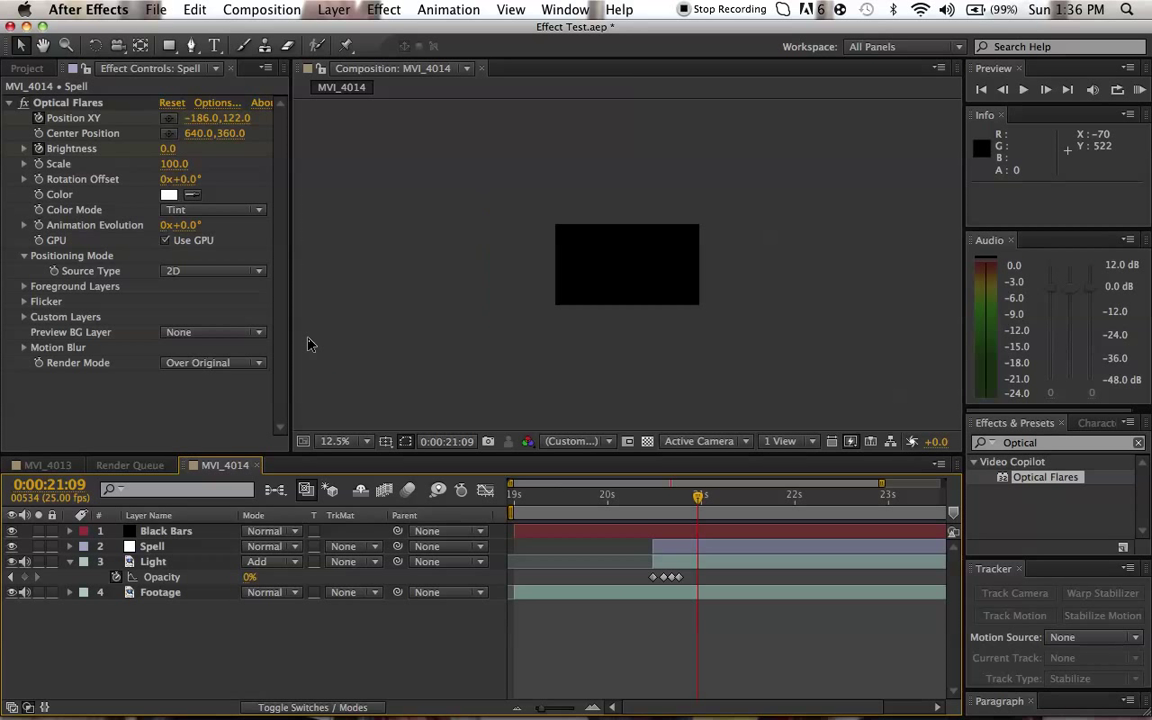
key(period)
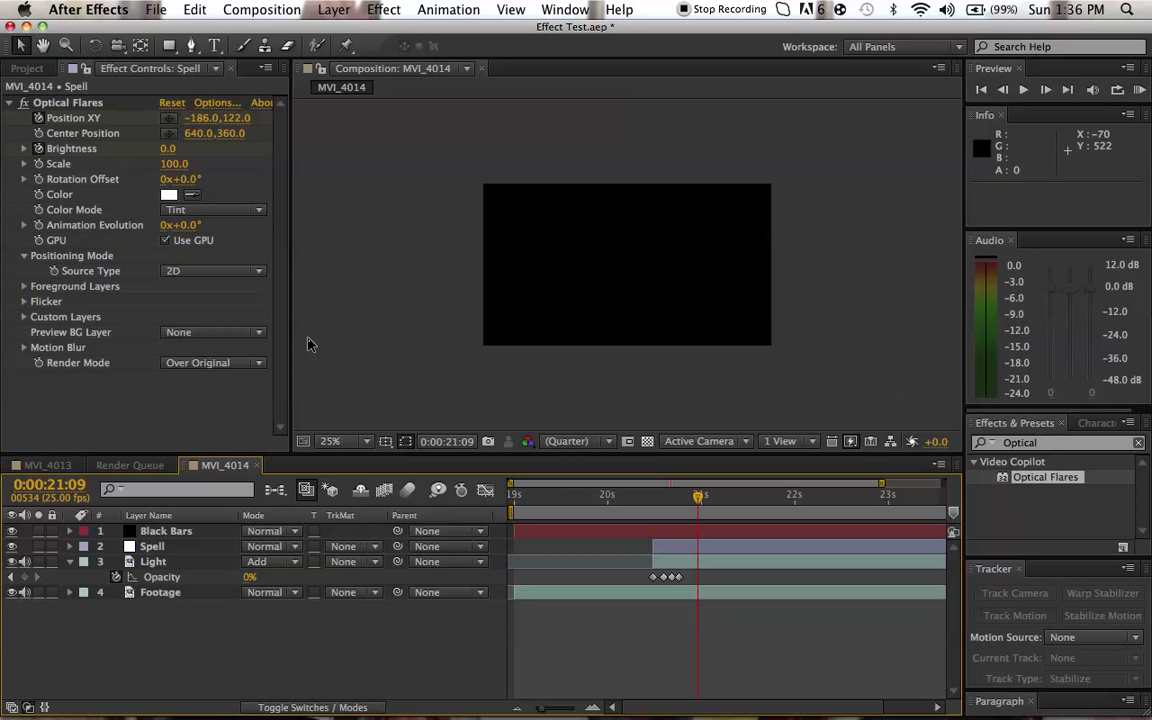
key(period)
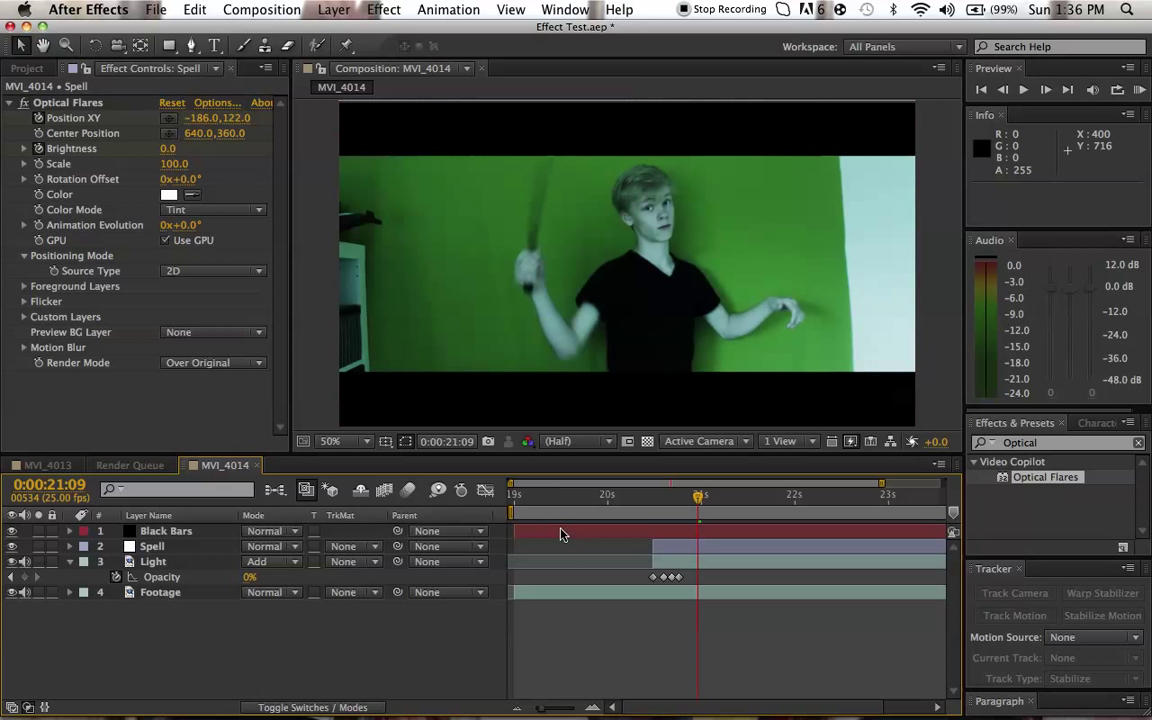
Step: Hide the Light layer, collapsing its properties, and play back the spell from 0:00:19:11 without the flash
click(616, 510)
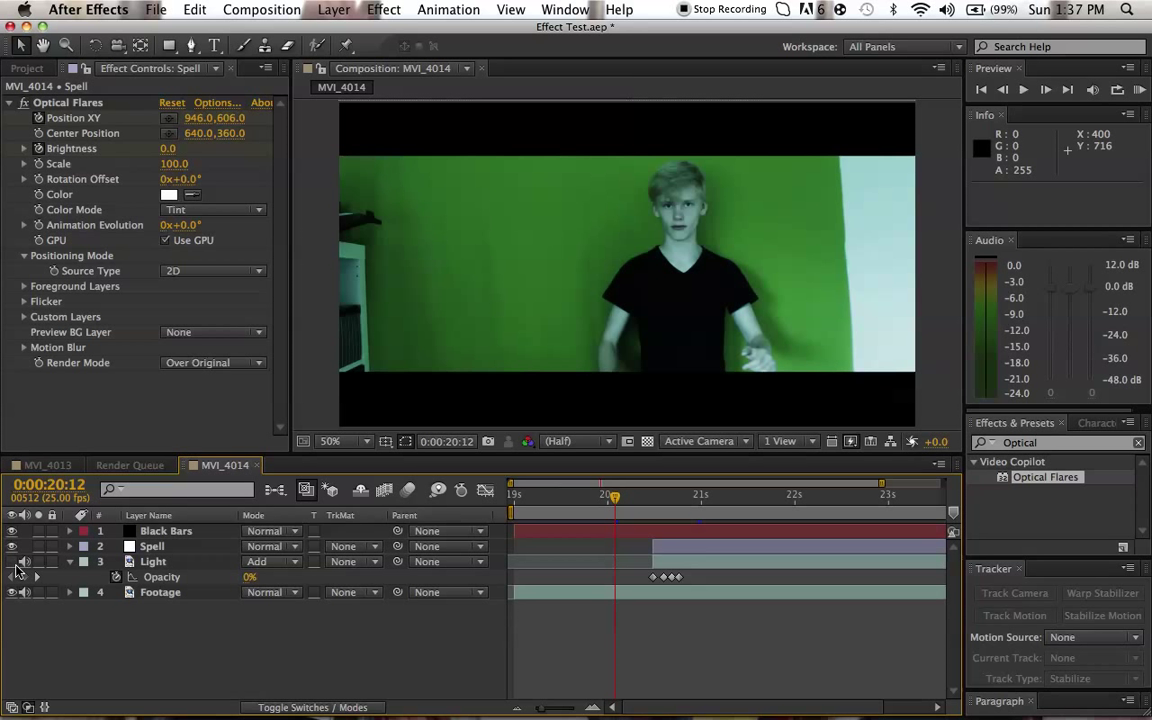
click(543, 500)
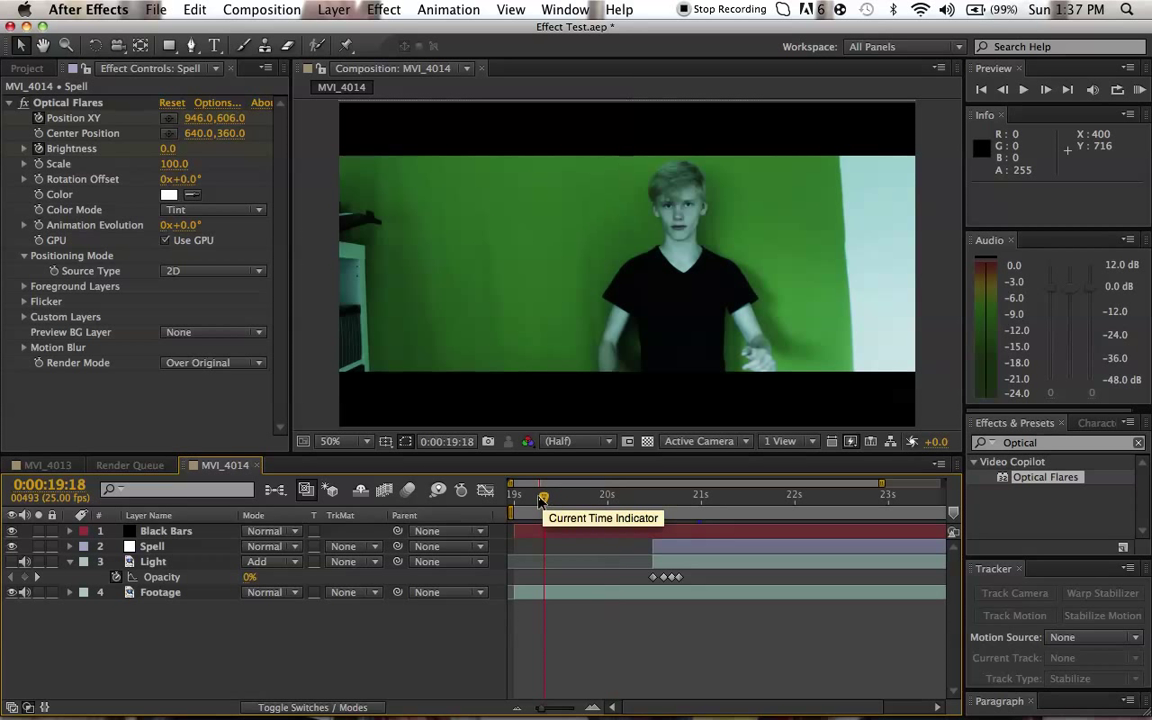
click(517, 497)
key(space)
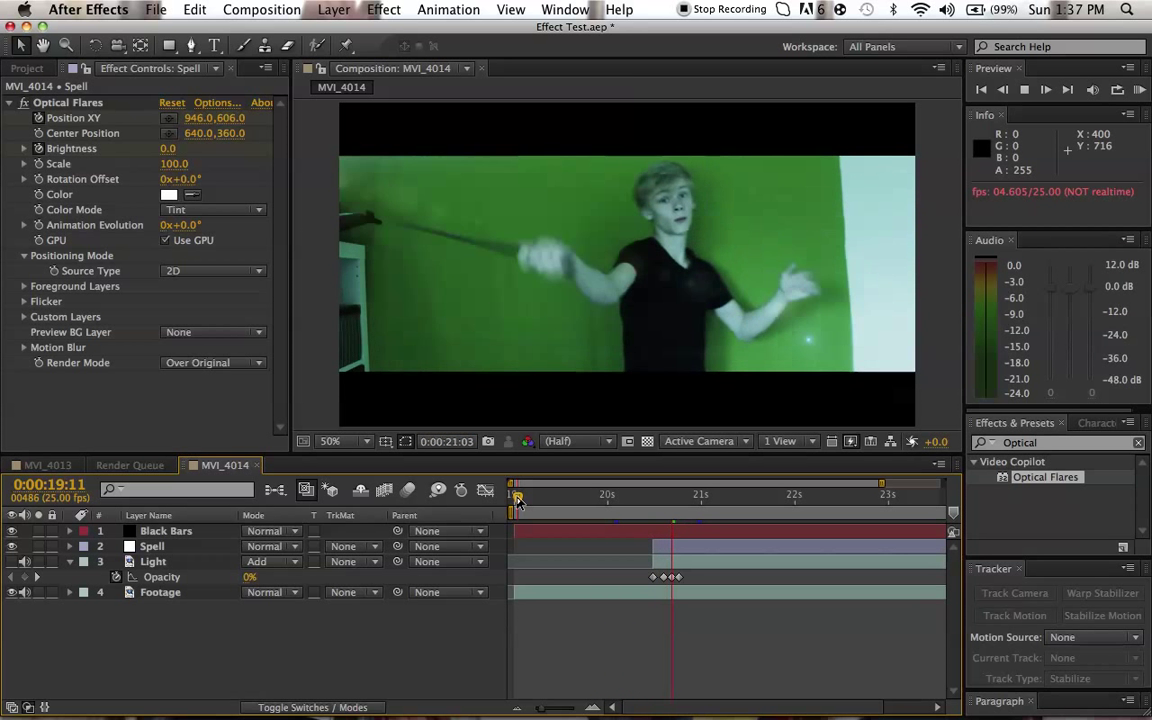
key(space)
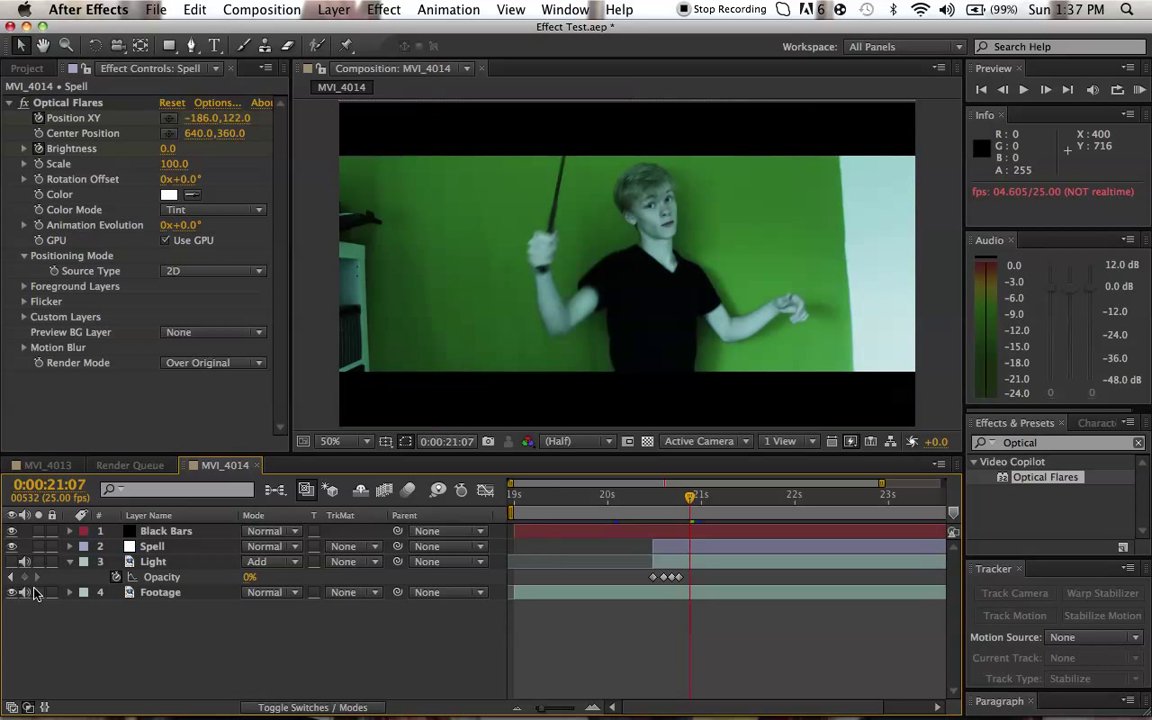
click(70, 562)
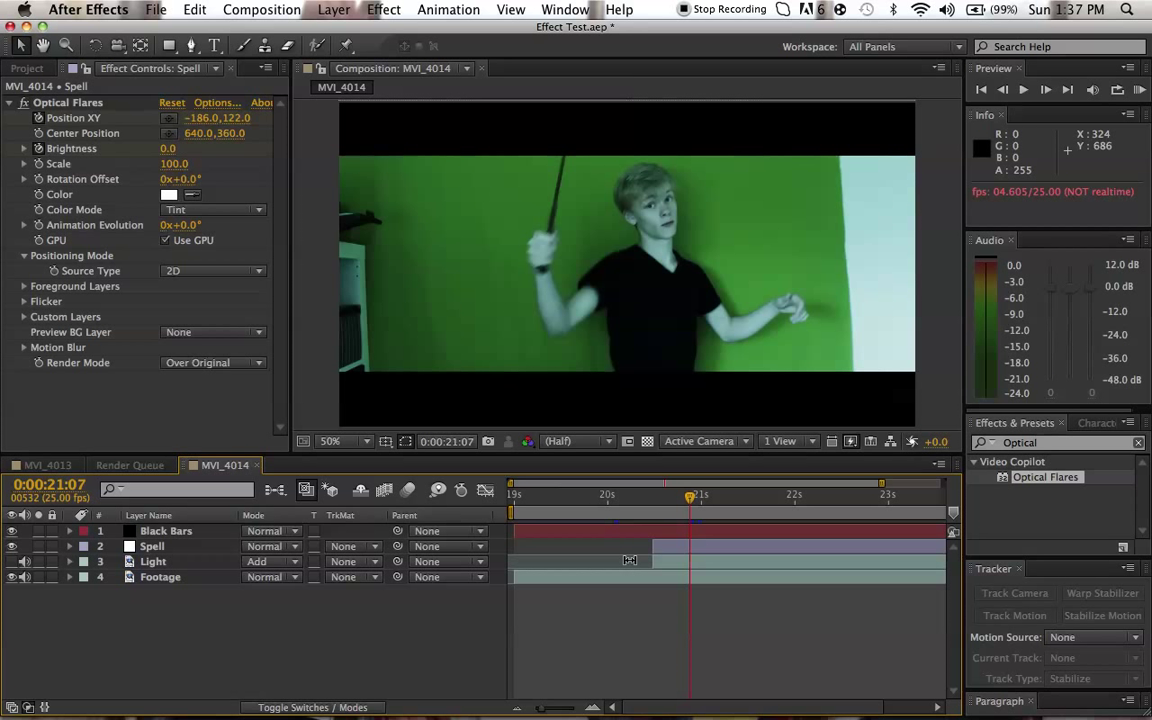
Step: Add the MVI_4014 composition to the render queue
click(230, 9)
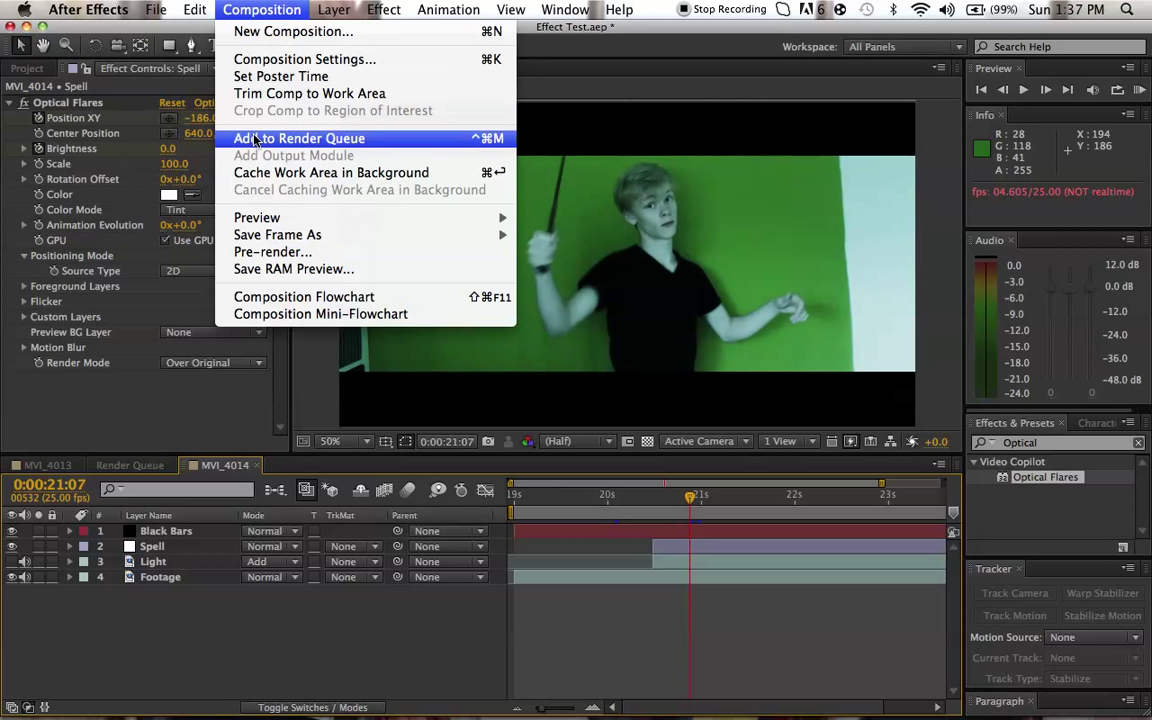
click(255, 140)
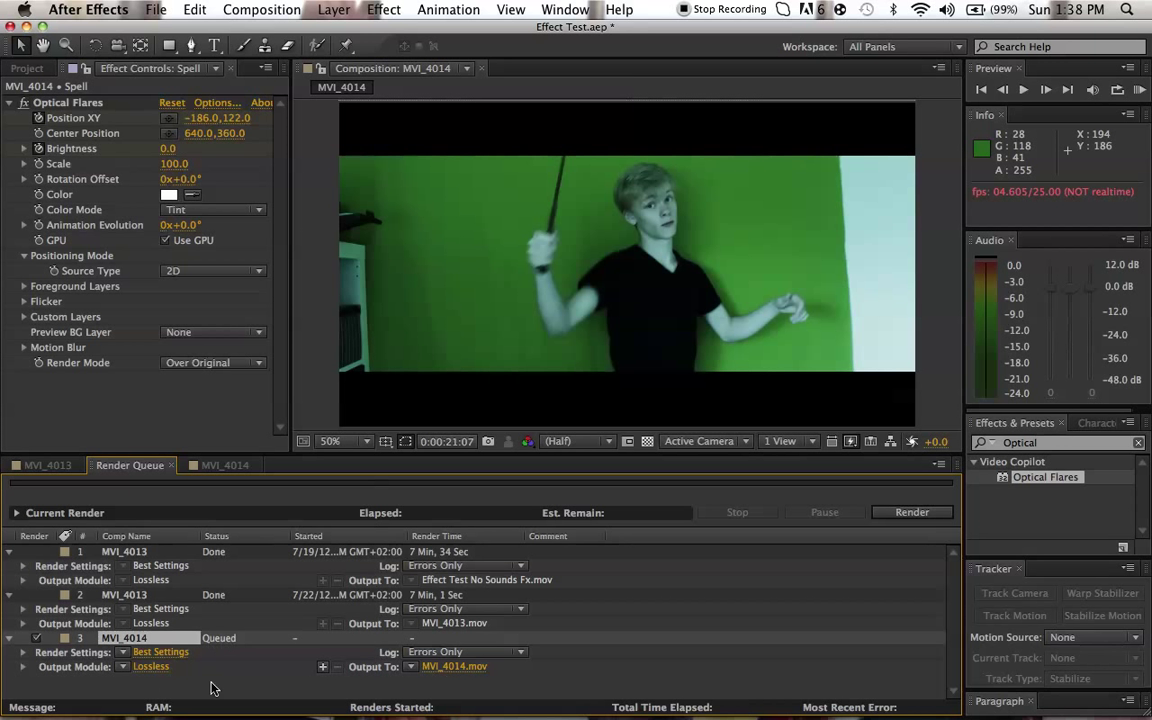
click(150, 667)
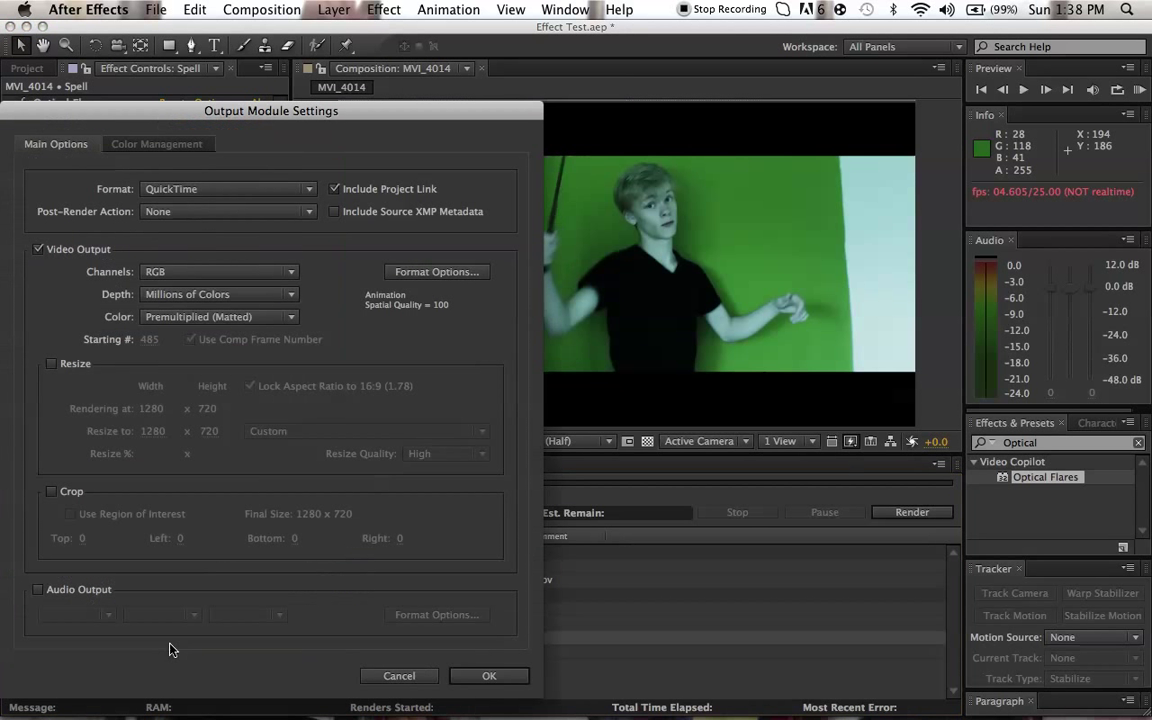
click(68, 591)
click(68, 591)
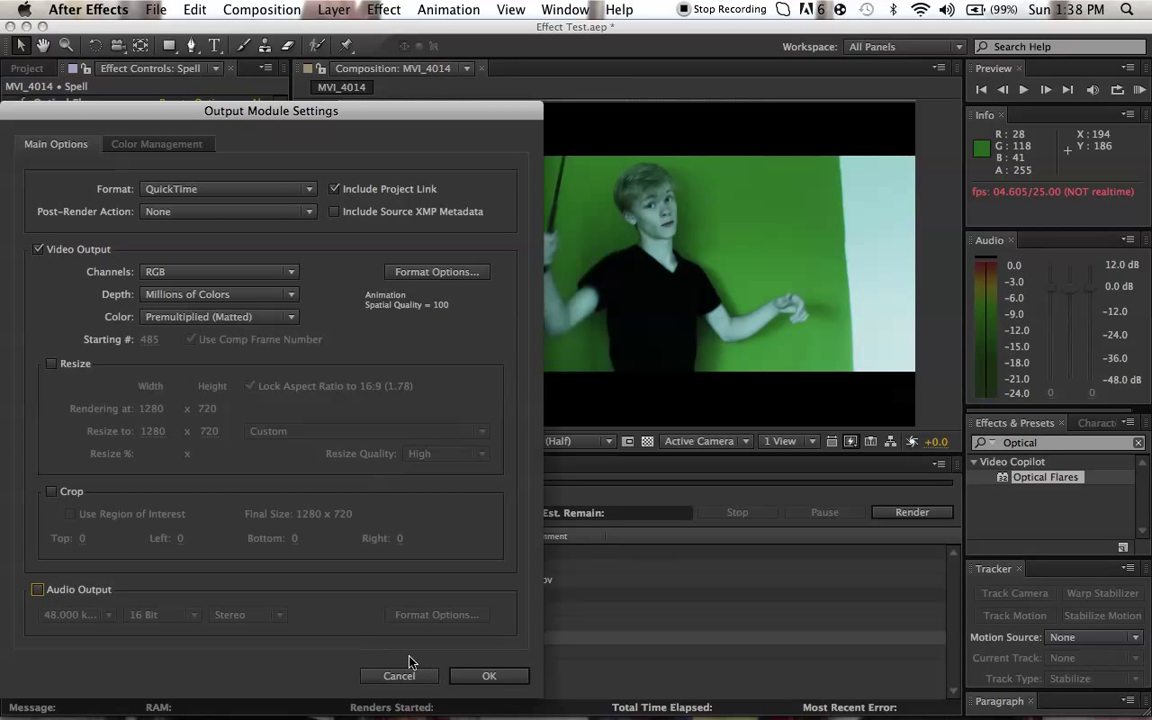
click(430, 672)
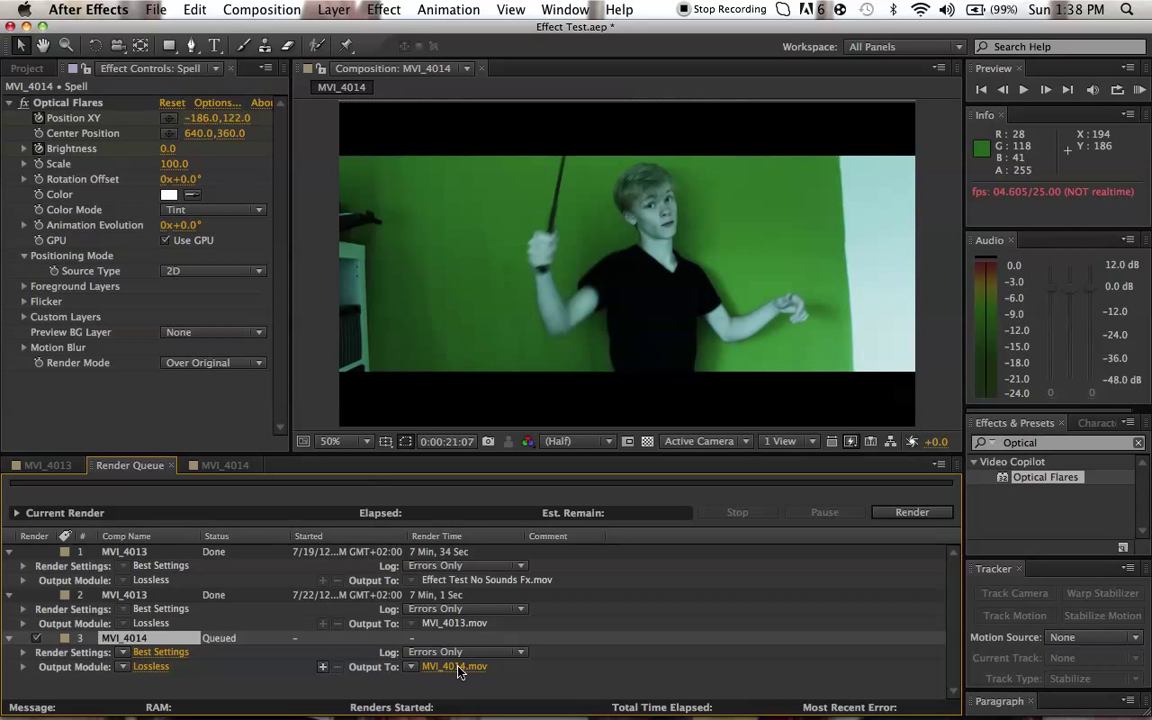
Step: Set the MVI_4014 render output to a QuickTime movie named Spelly on the Desktop and start rendering
click(459, 670)
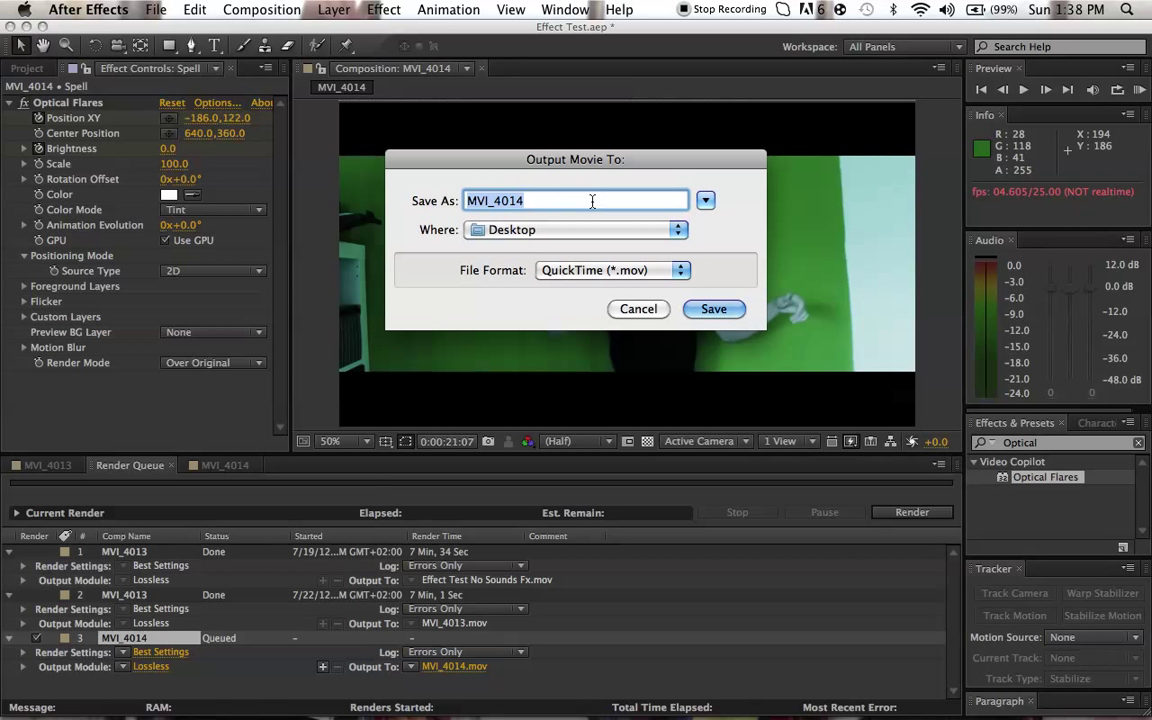
text(Spelly)
key(Return)
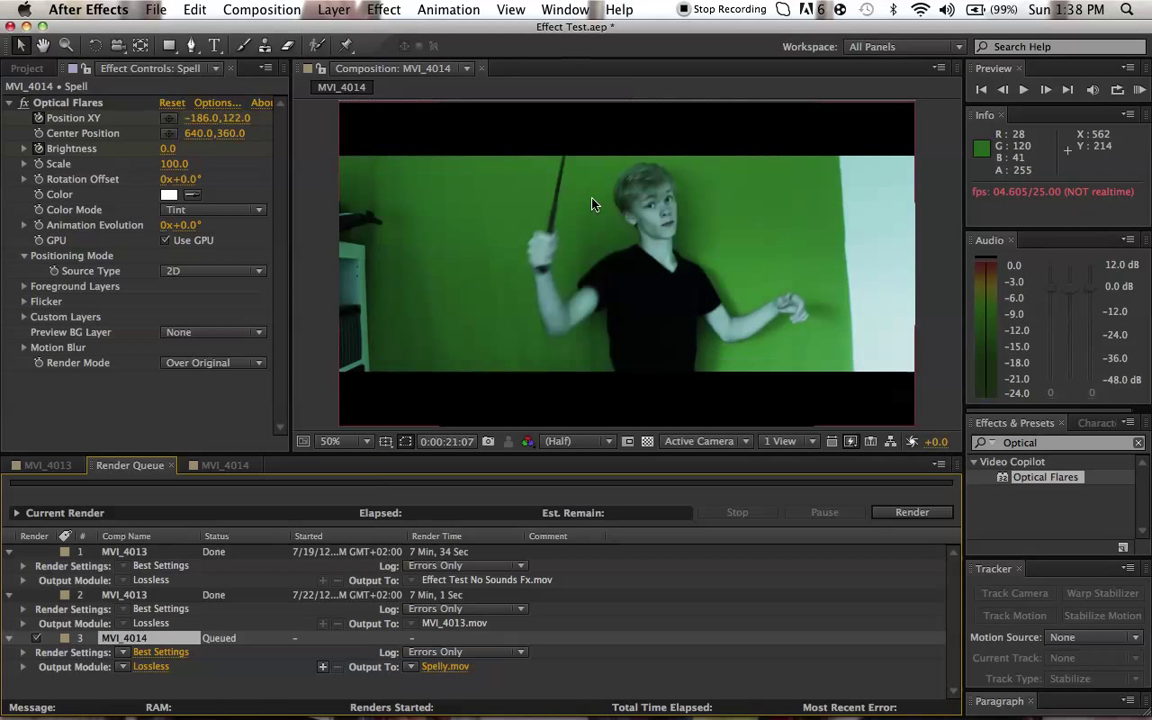
click(888, 513)
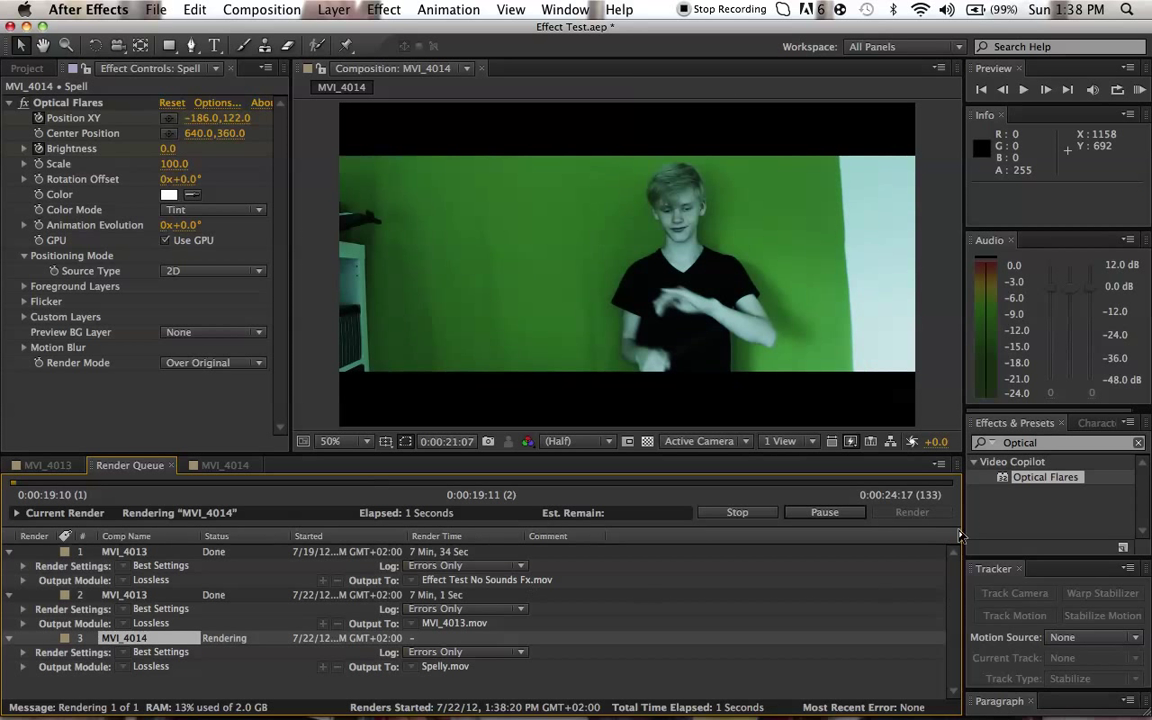
click(226, 466)
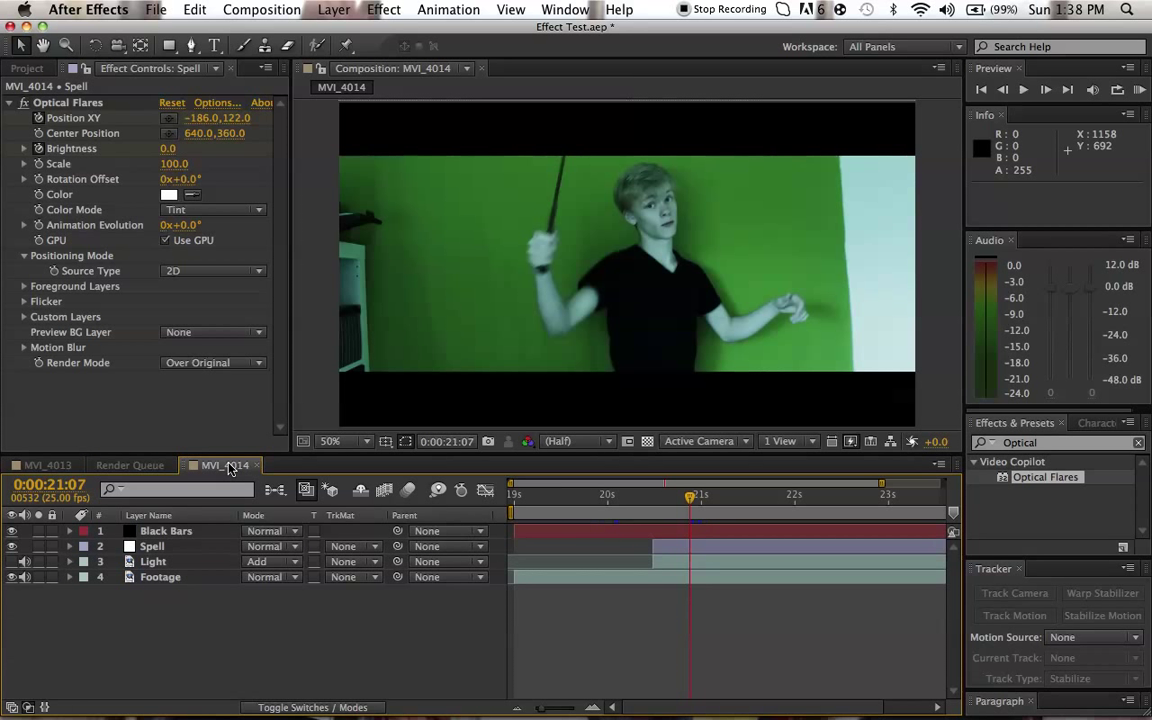